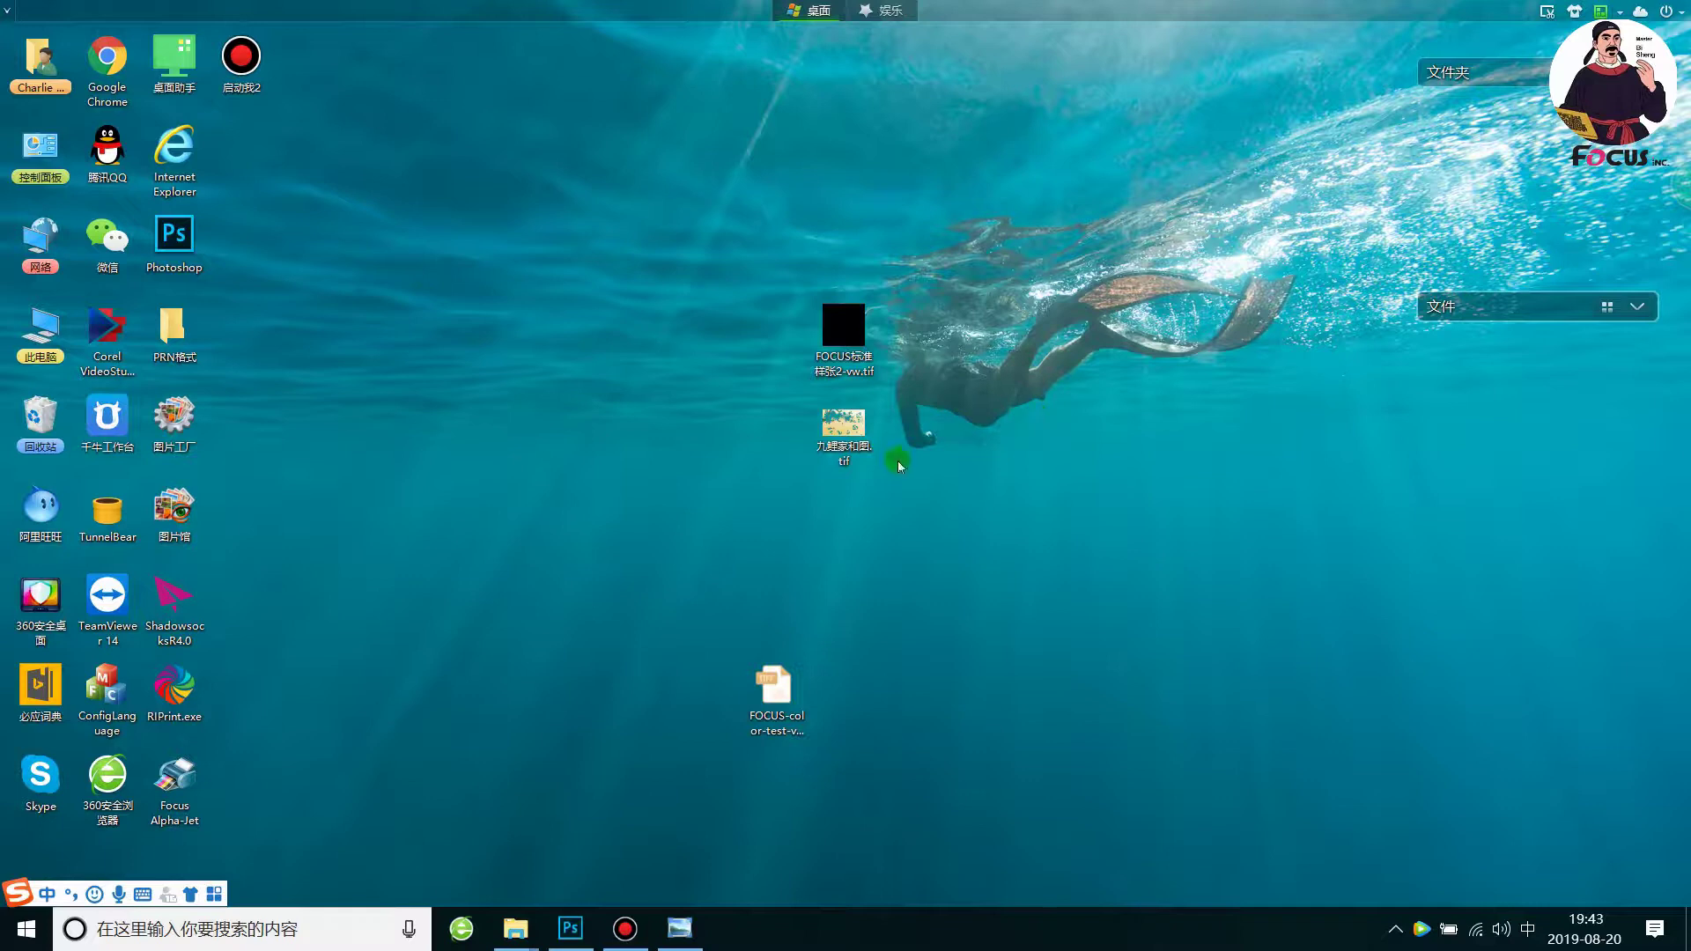
Step: View the FOCUS-color-test-vw image in the photo viewer, close it, and check the file's details on the desktop
mouse_move(674, 920)
left_click(679, 819)
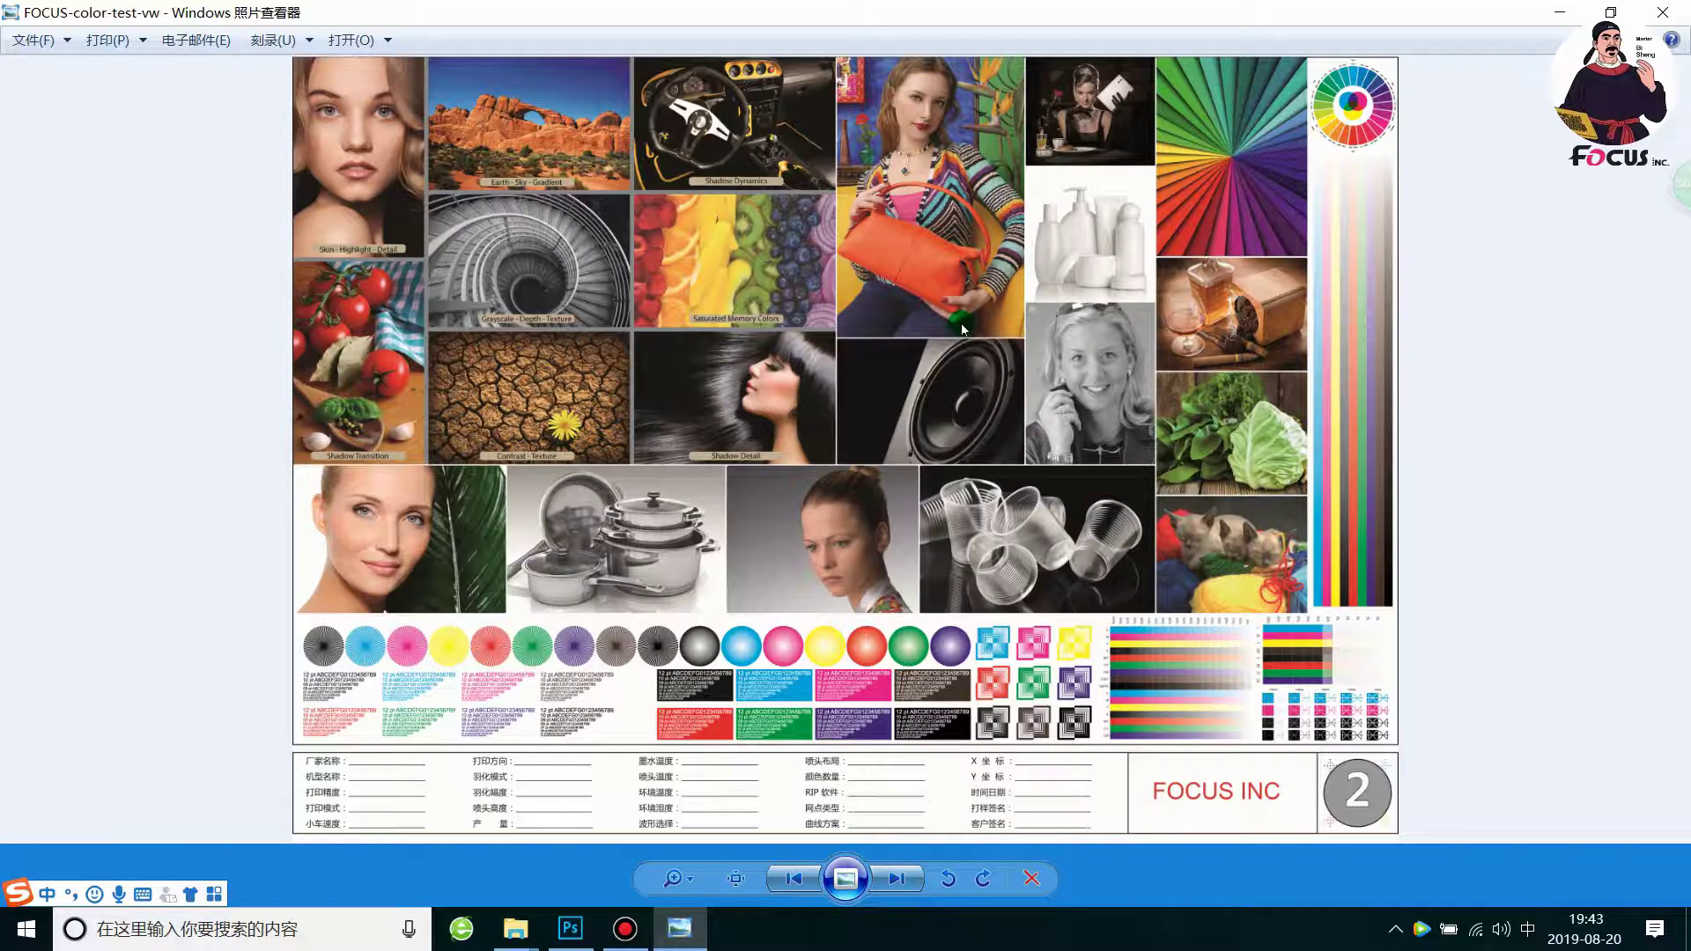
left_click(1666, 11)
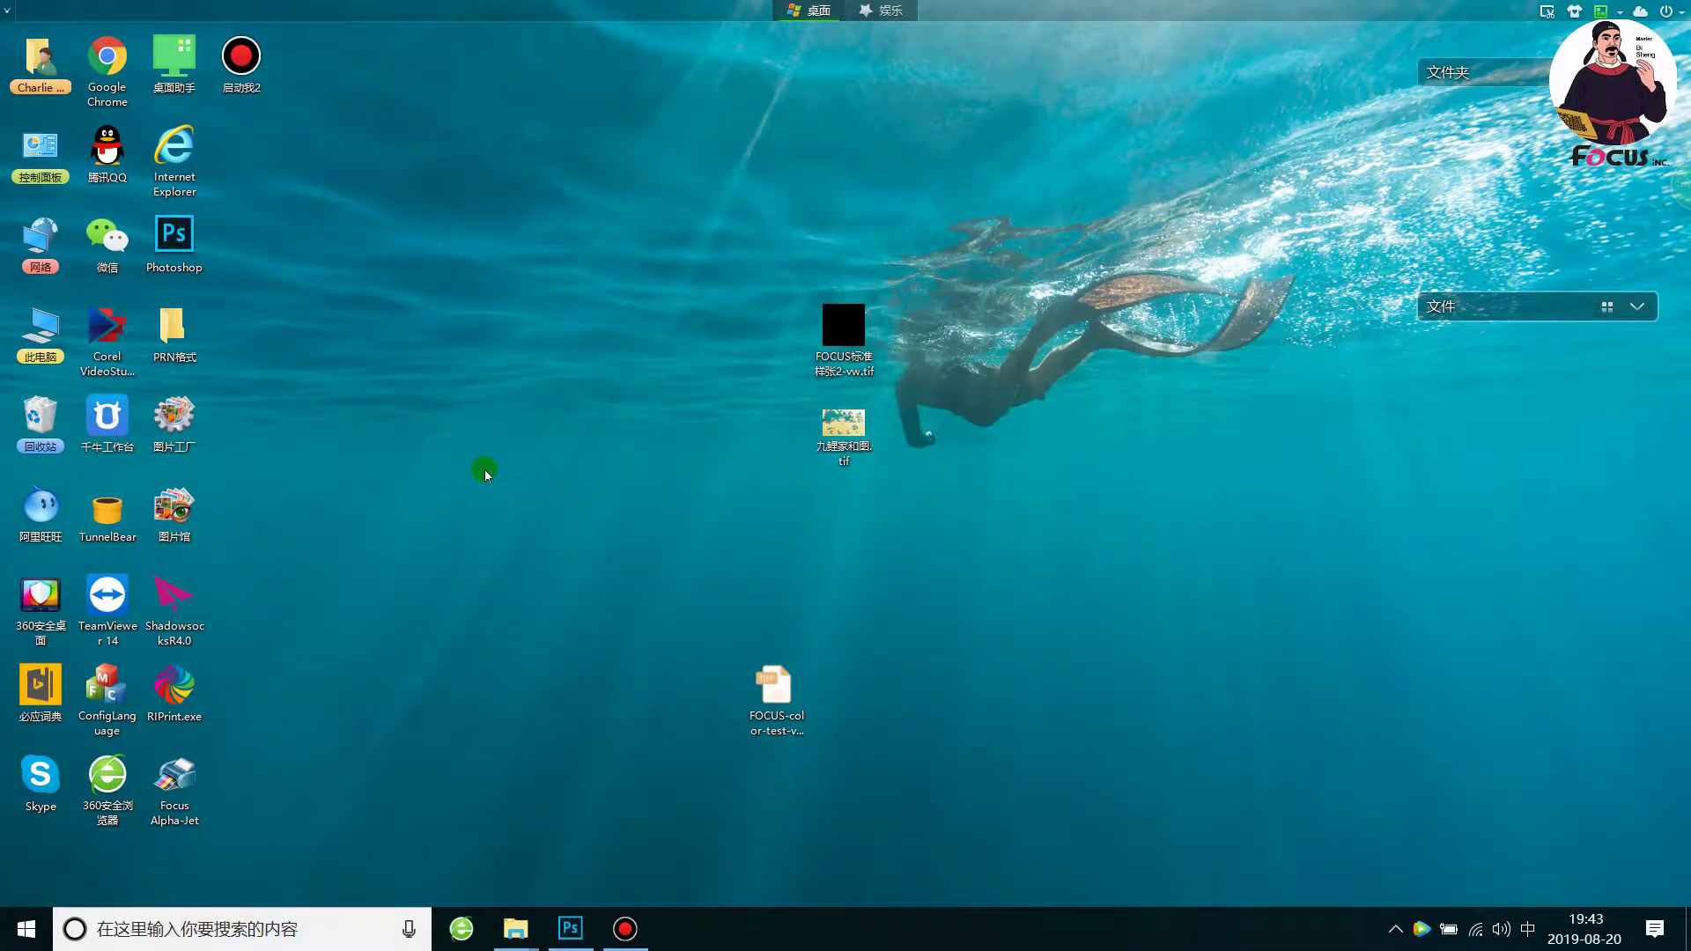
mouse_move(790, 699)
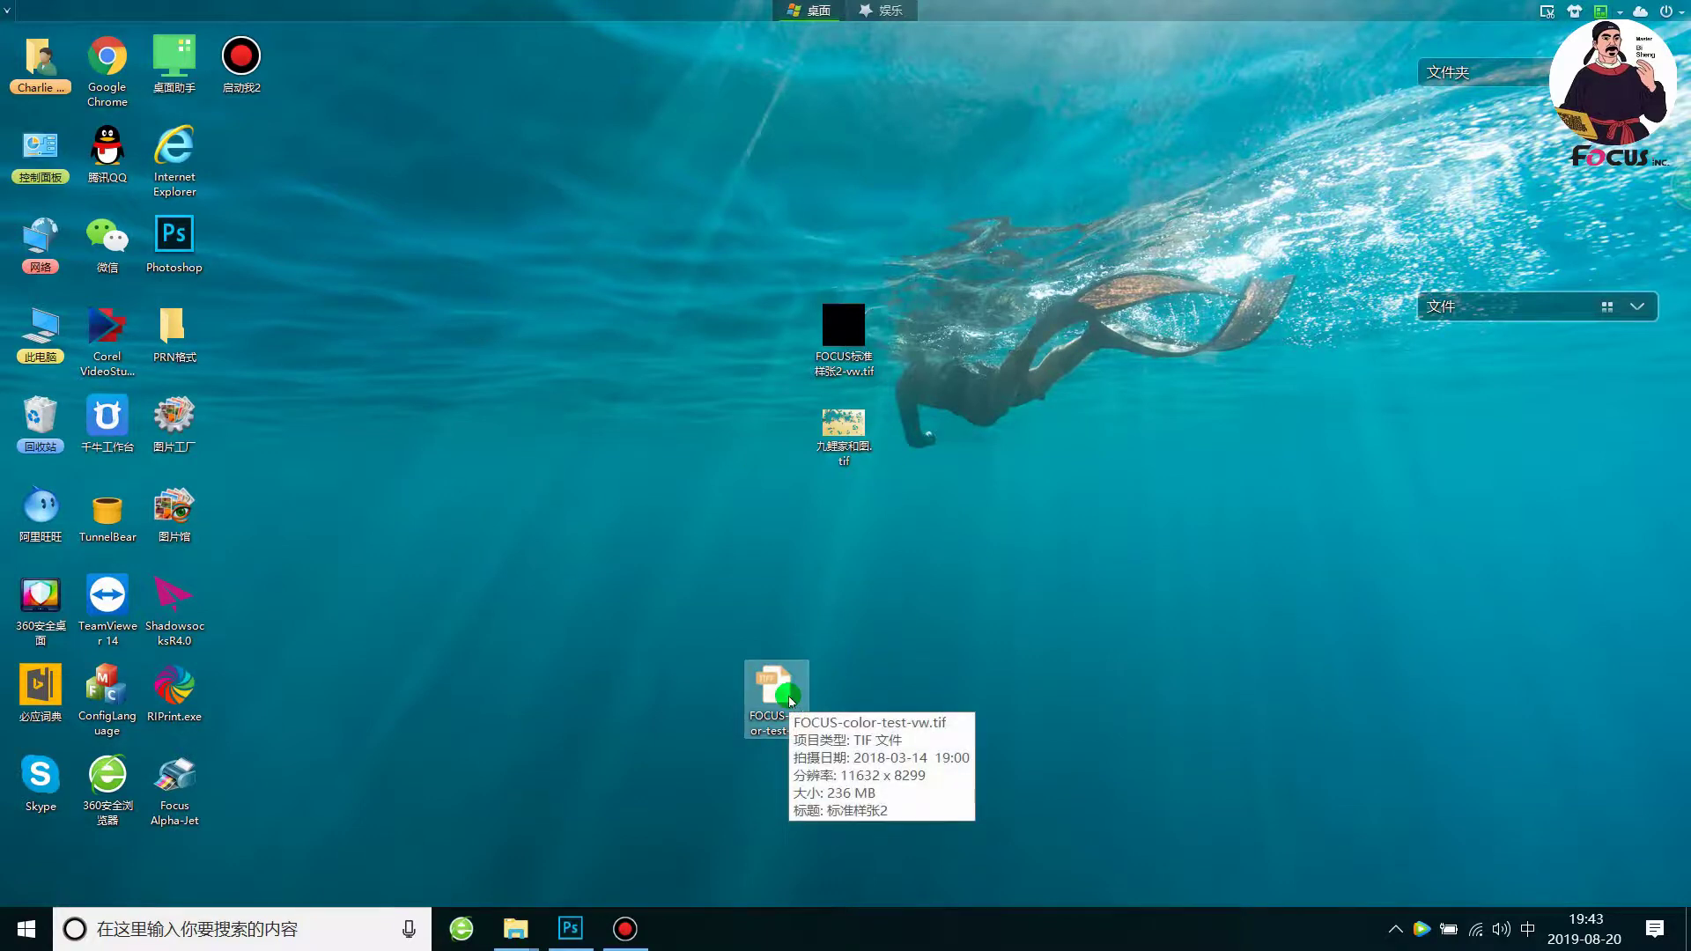
left_click(426, 406)
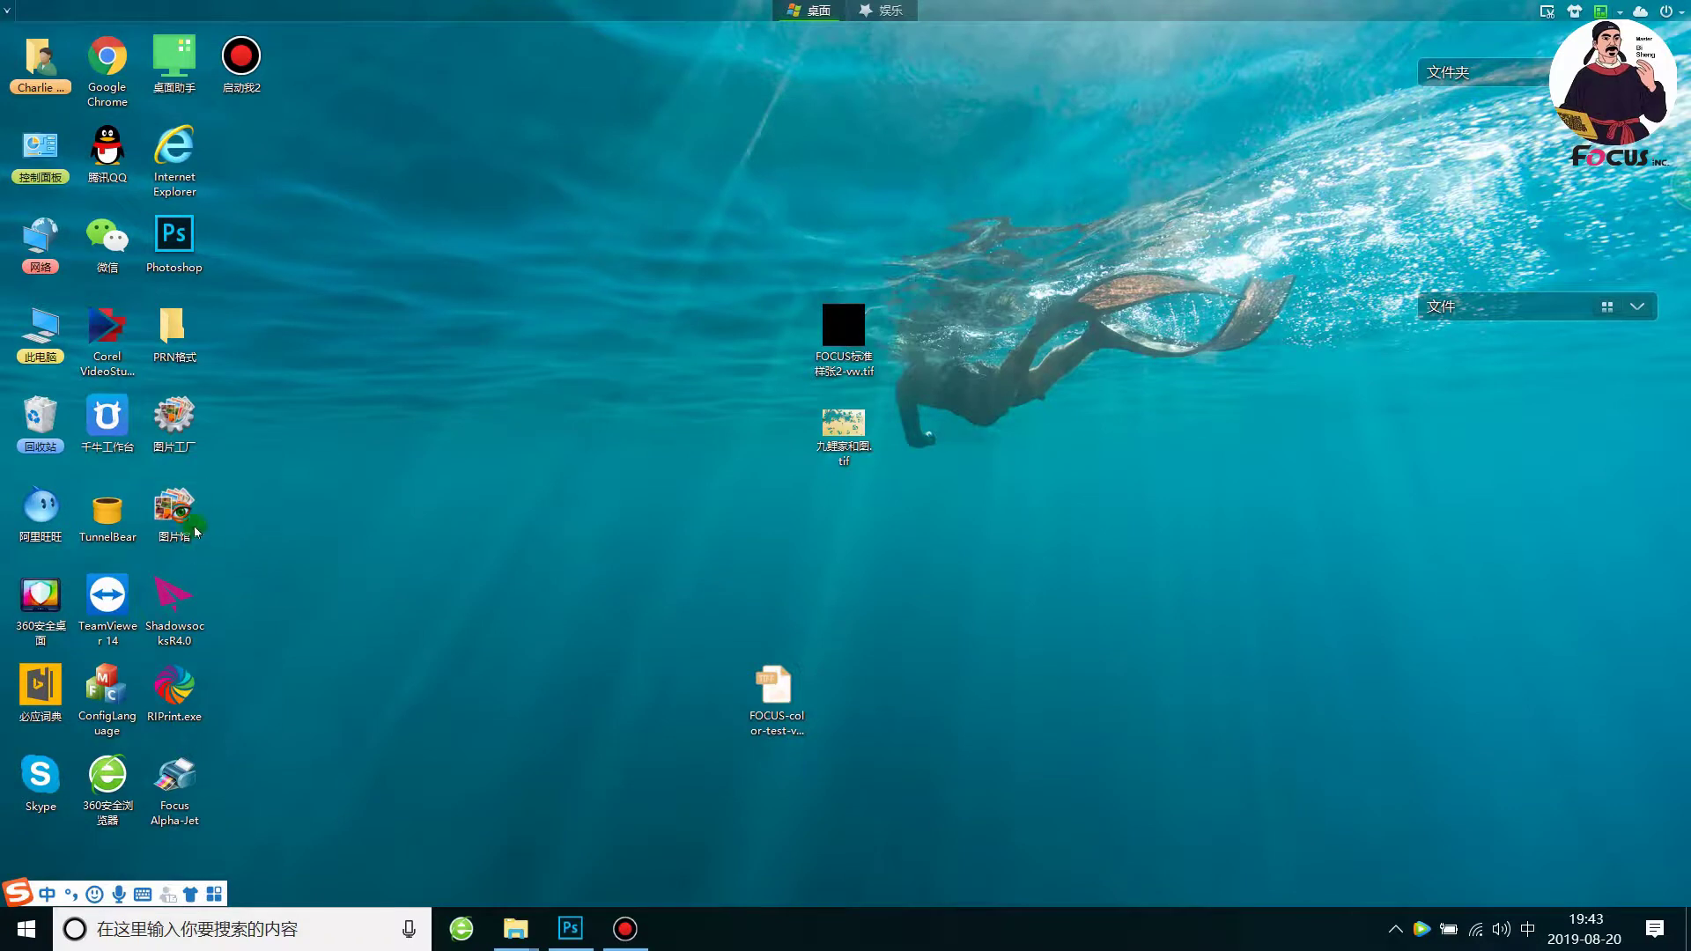
Step: Launch RIPrint from the desktop and allow it to make changes to the device
left_click(201, 675)
double_click(201, 675)
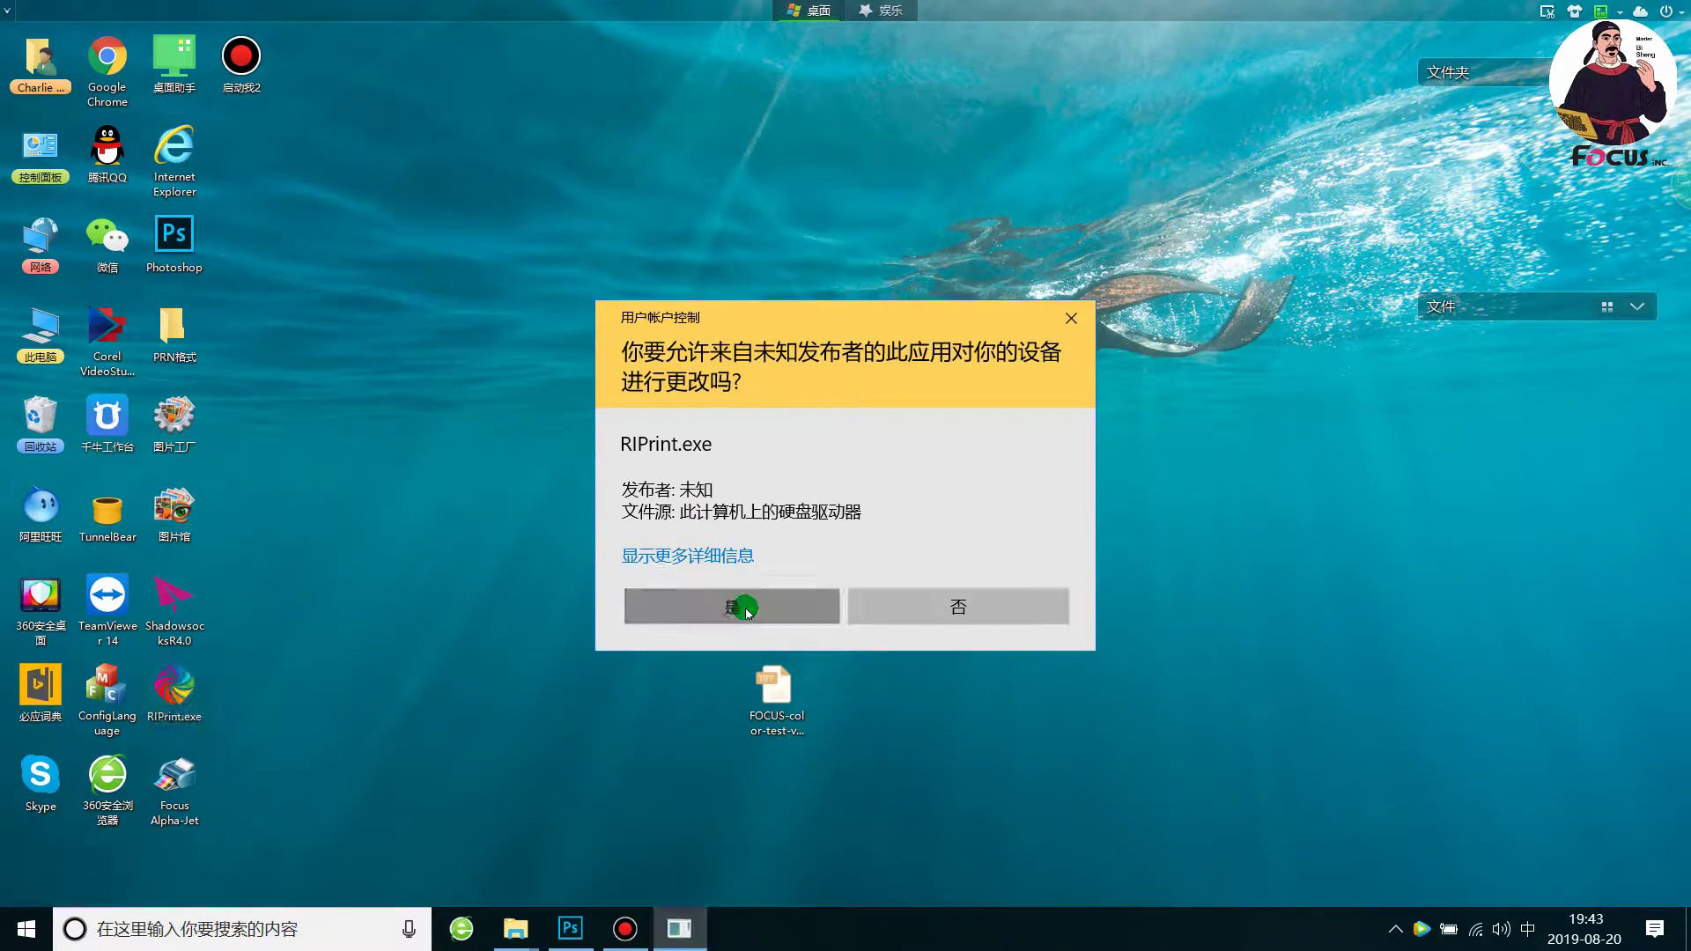
left_click(746, 609)
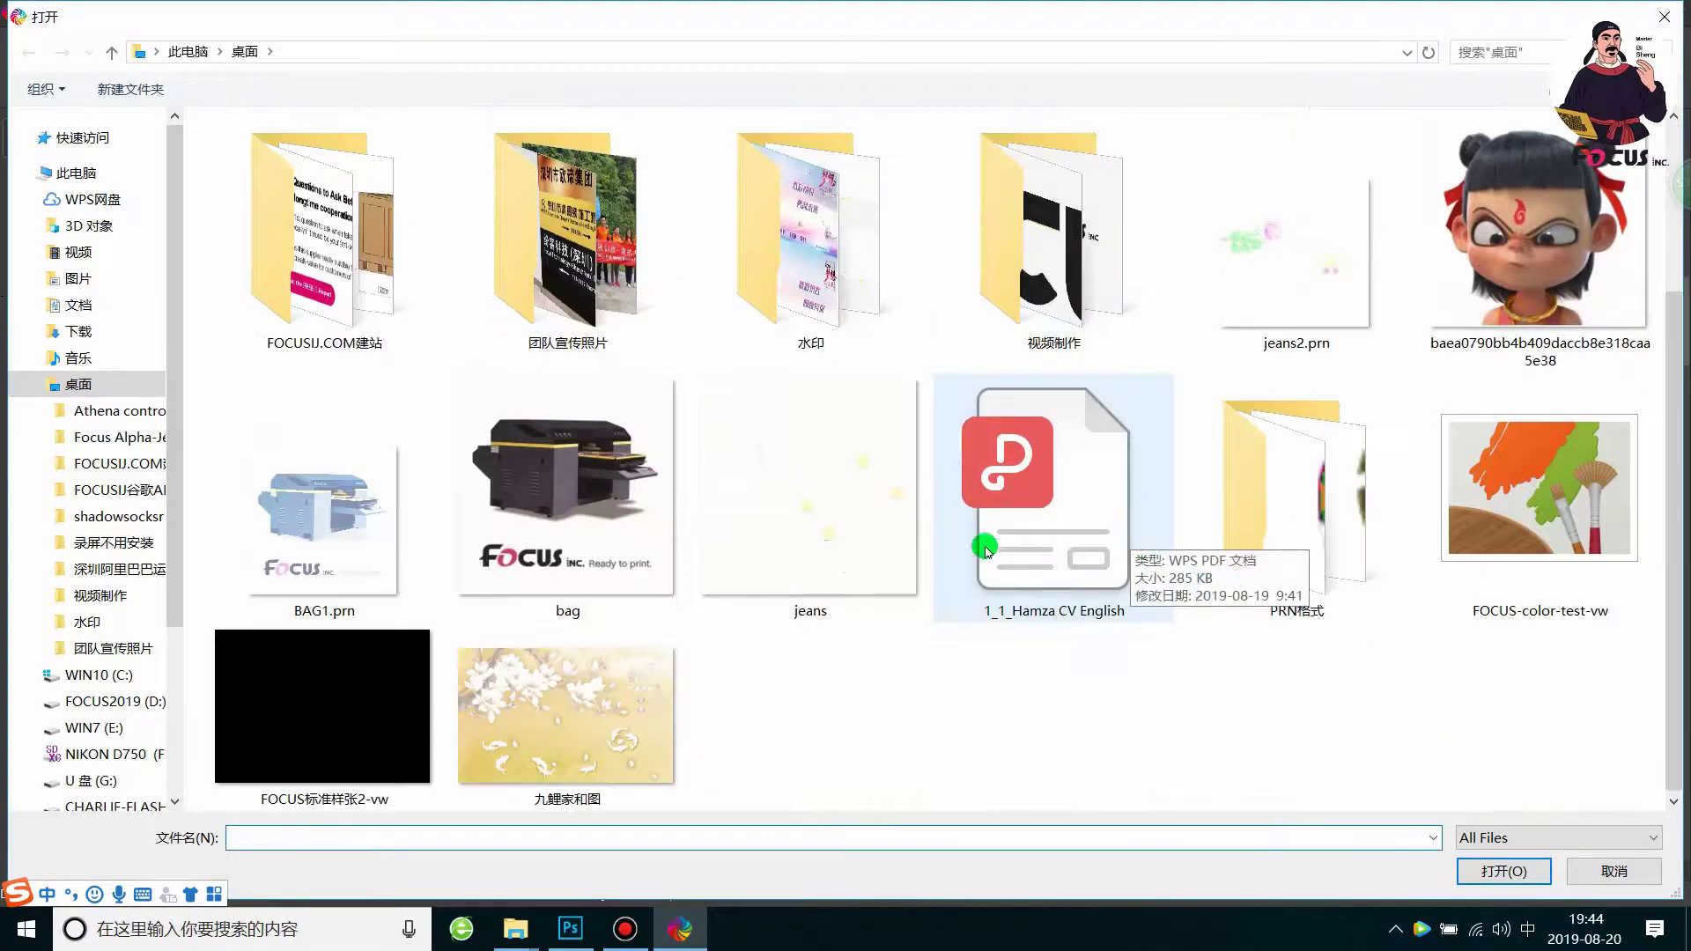
Step: Import the FOCUS-color-test-vw image from the desktop at its original size
scroll(716, 612, "up", 2)
scroll(717, 611, "down", 2)
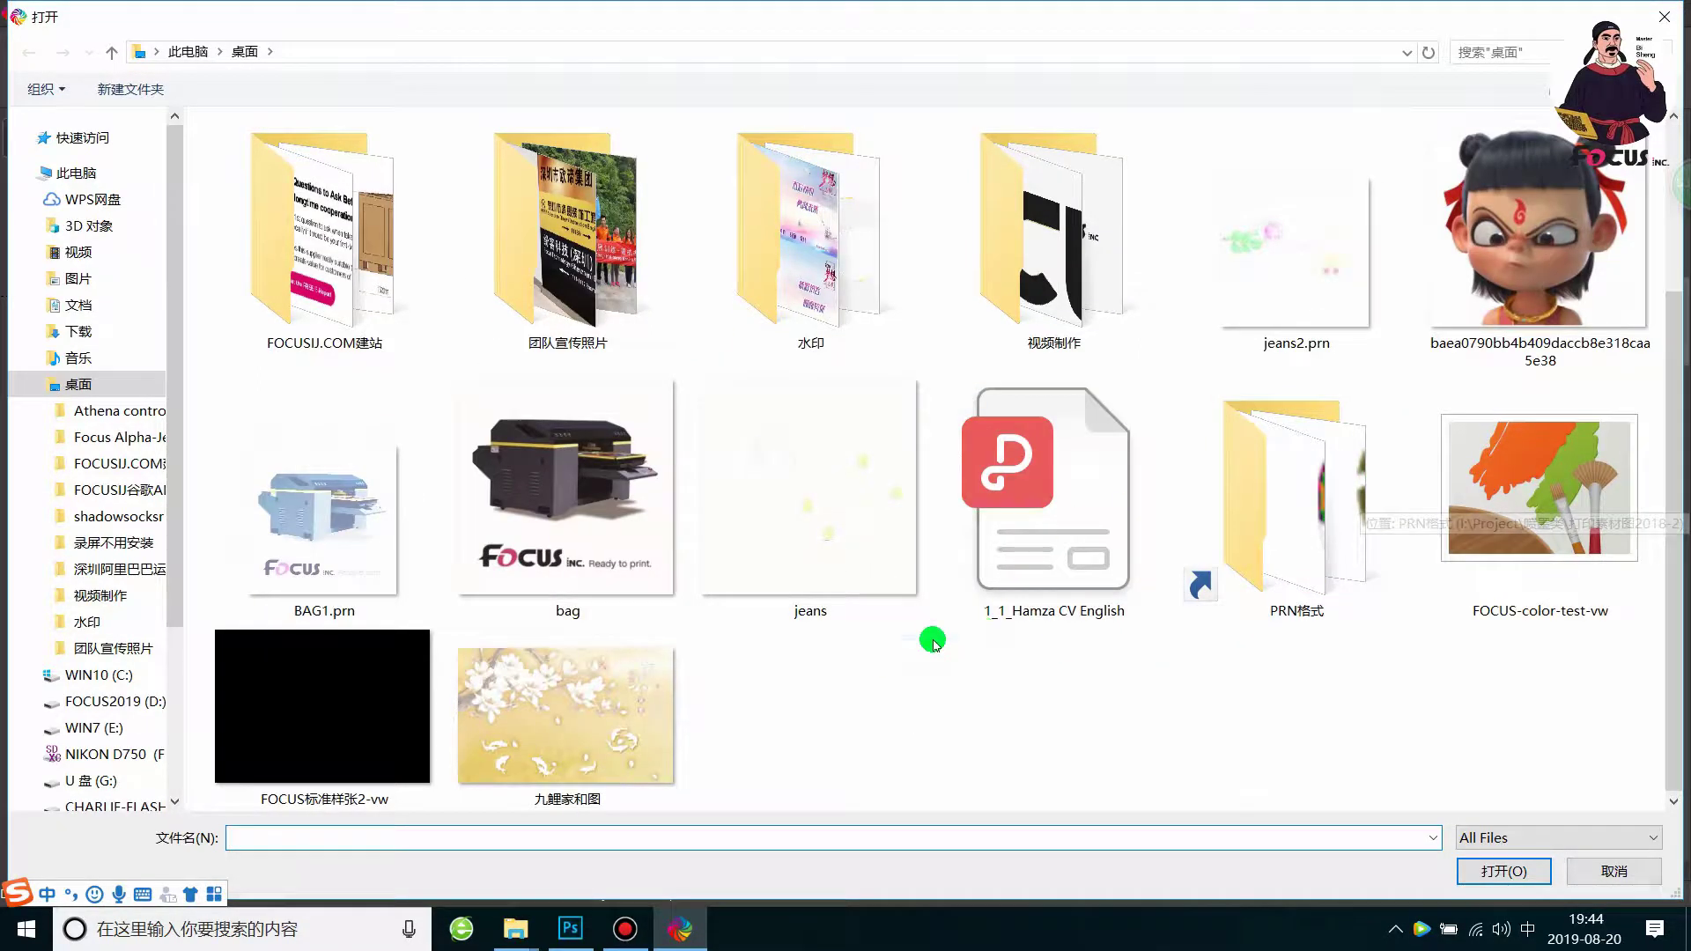
scroll(882, 659, "up", 1)
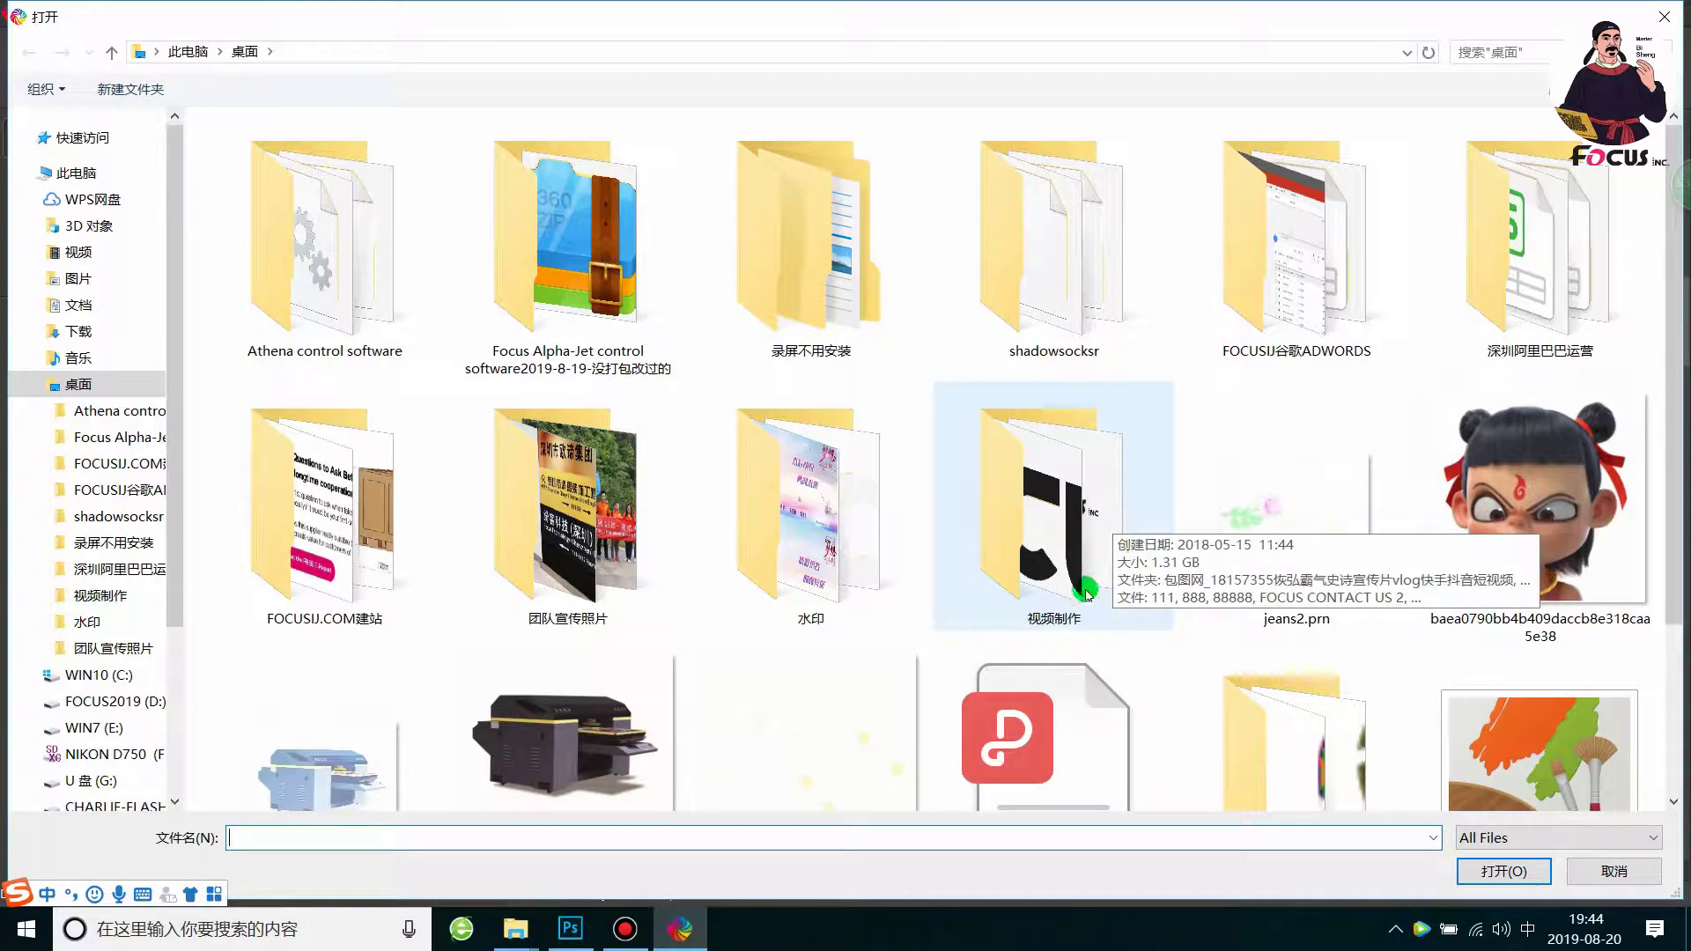
scroll(1060, 647, "down", 1)
scroll(1406, 731, "down", 2)
left_click(1554, 529)
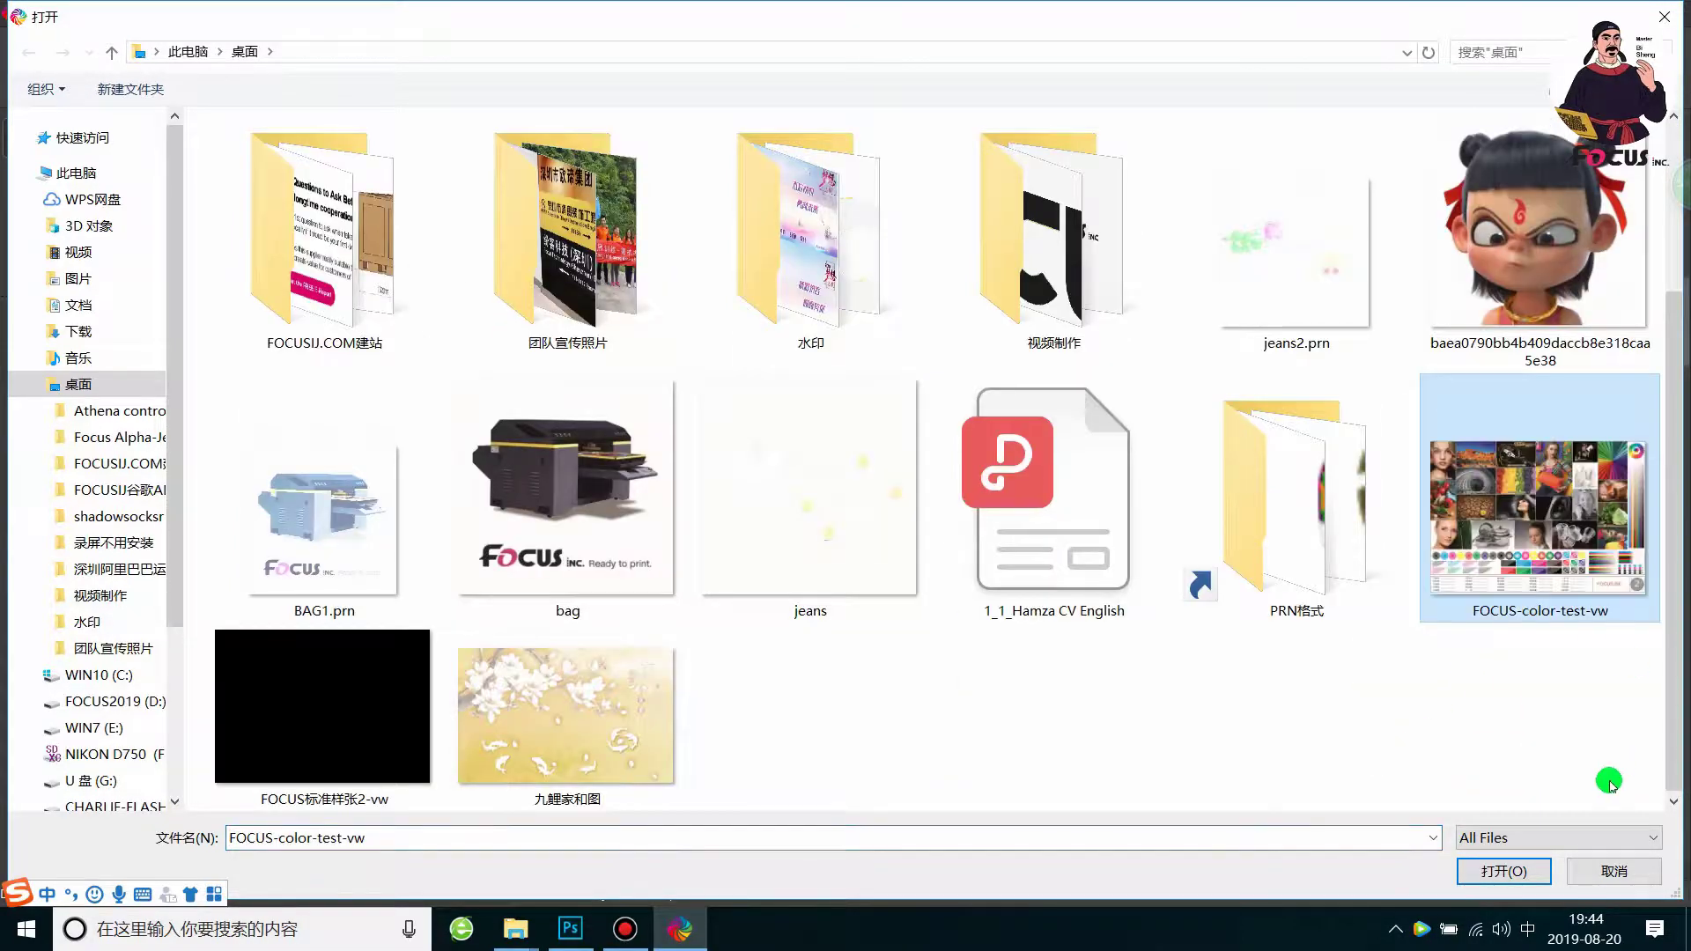
left_click(1503, 871)
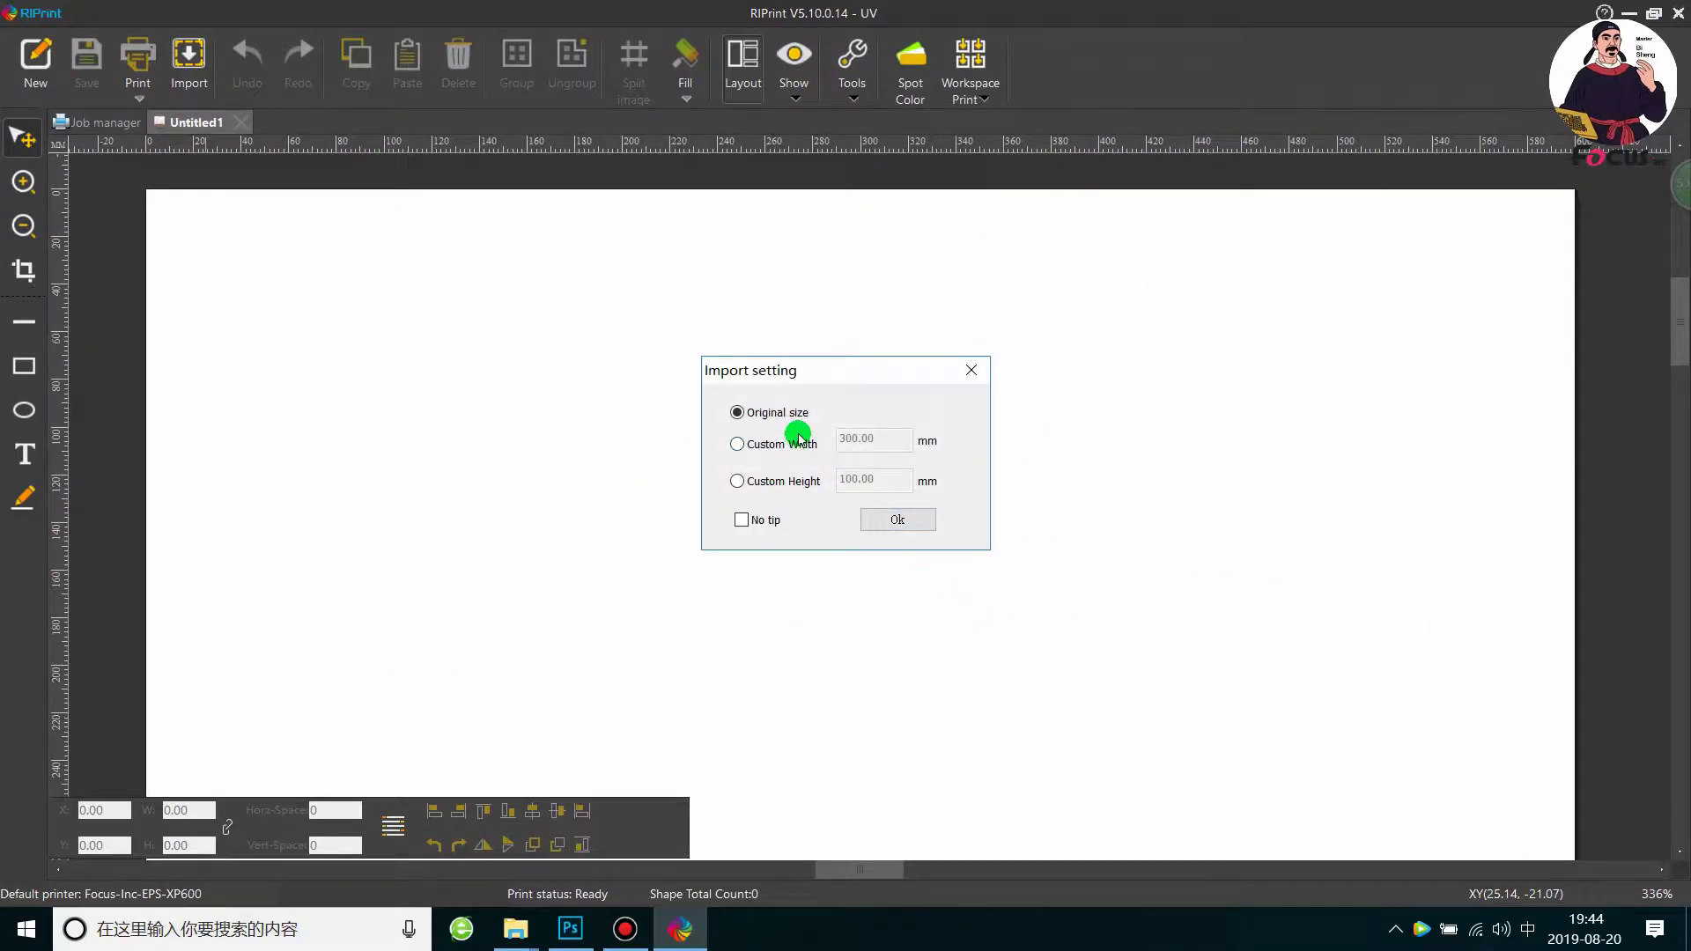
left_click(883, 529)
Step: Set the imported image's output width to 200 mm with the aspect ratio constrained
scroll(1070, 450, "down", 3)
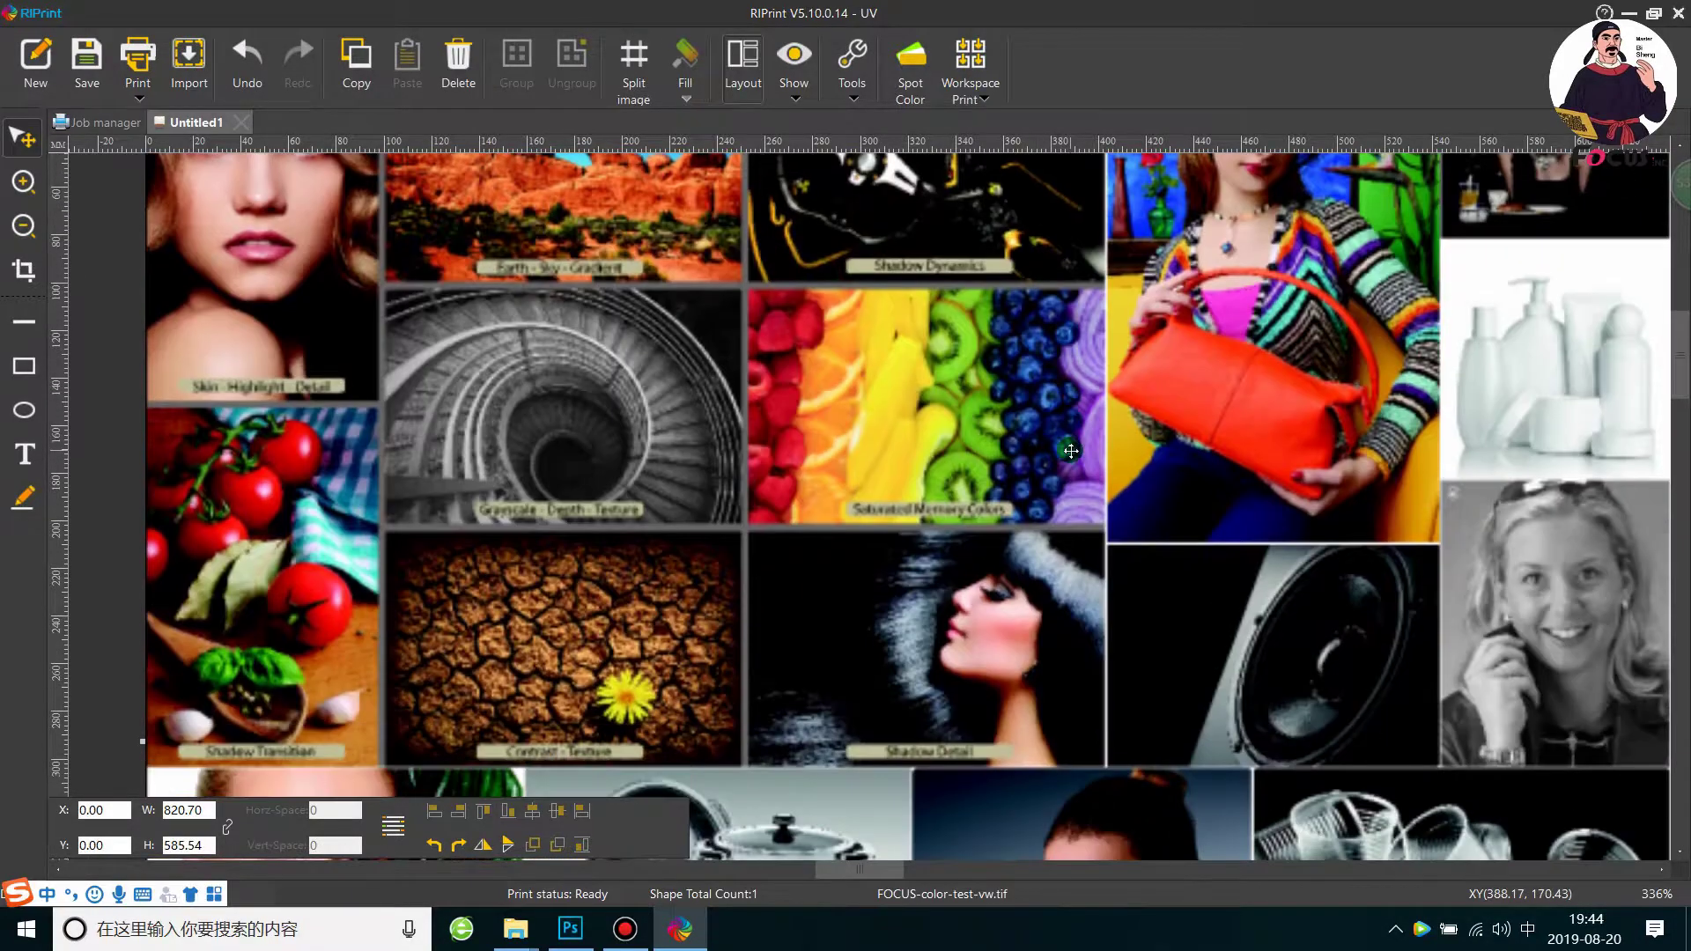
scroll(1070, 451, "down", 5)
right_click(972, 401)
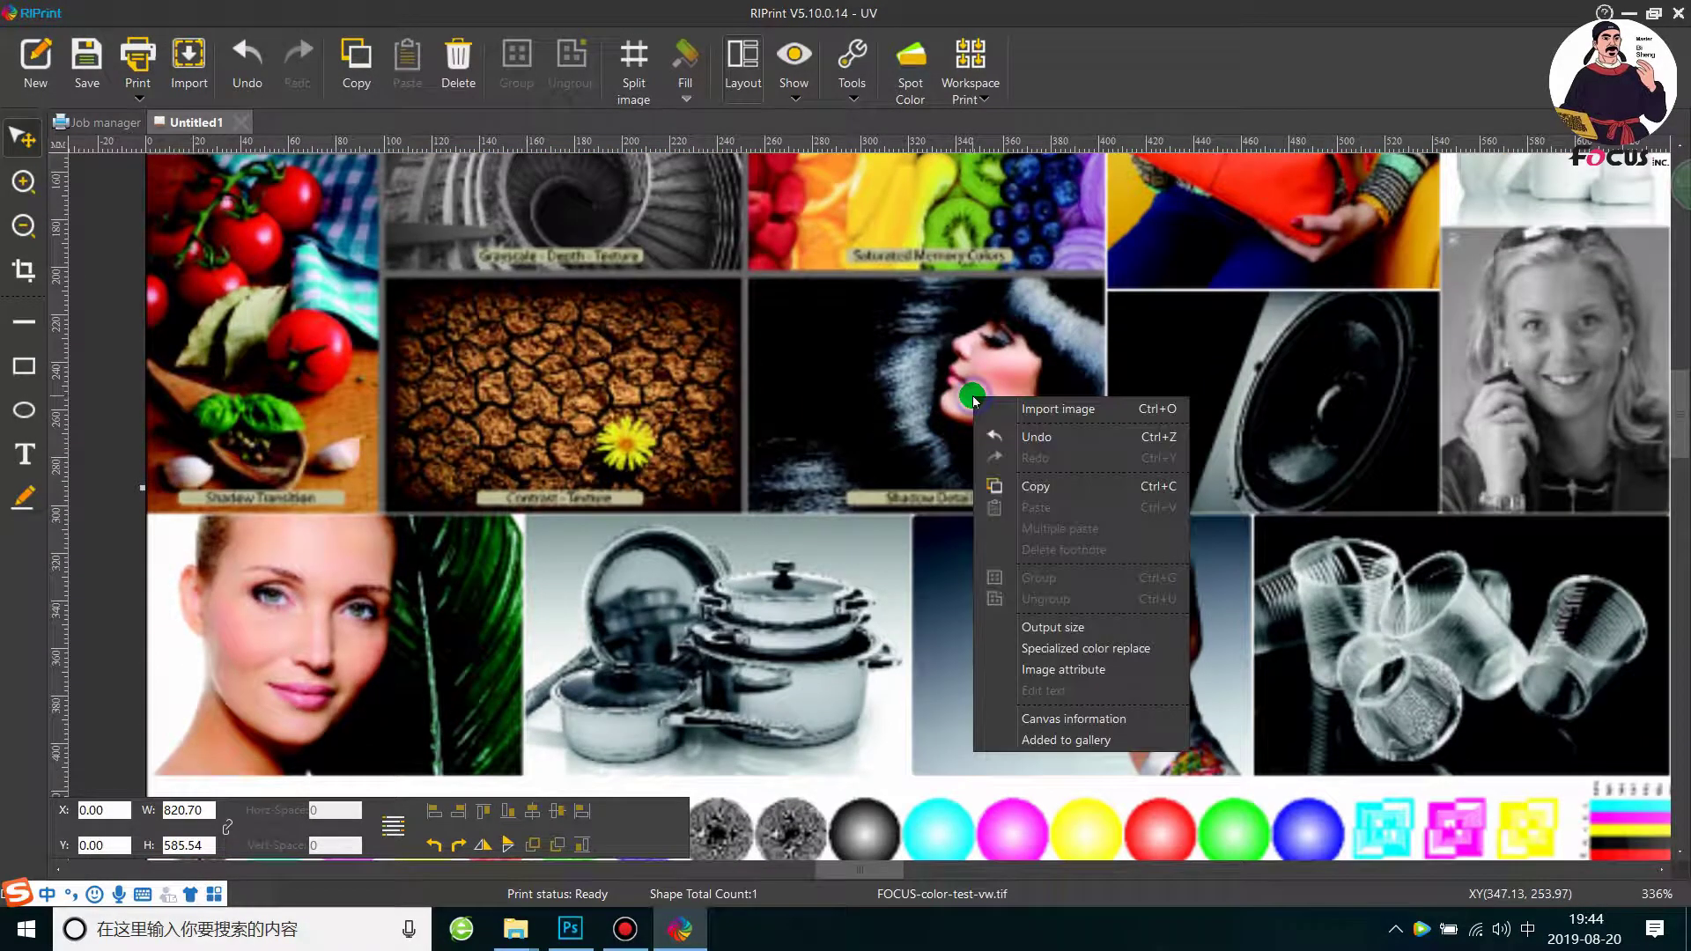
left_click(1057, 629)
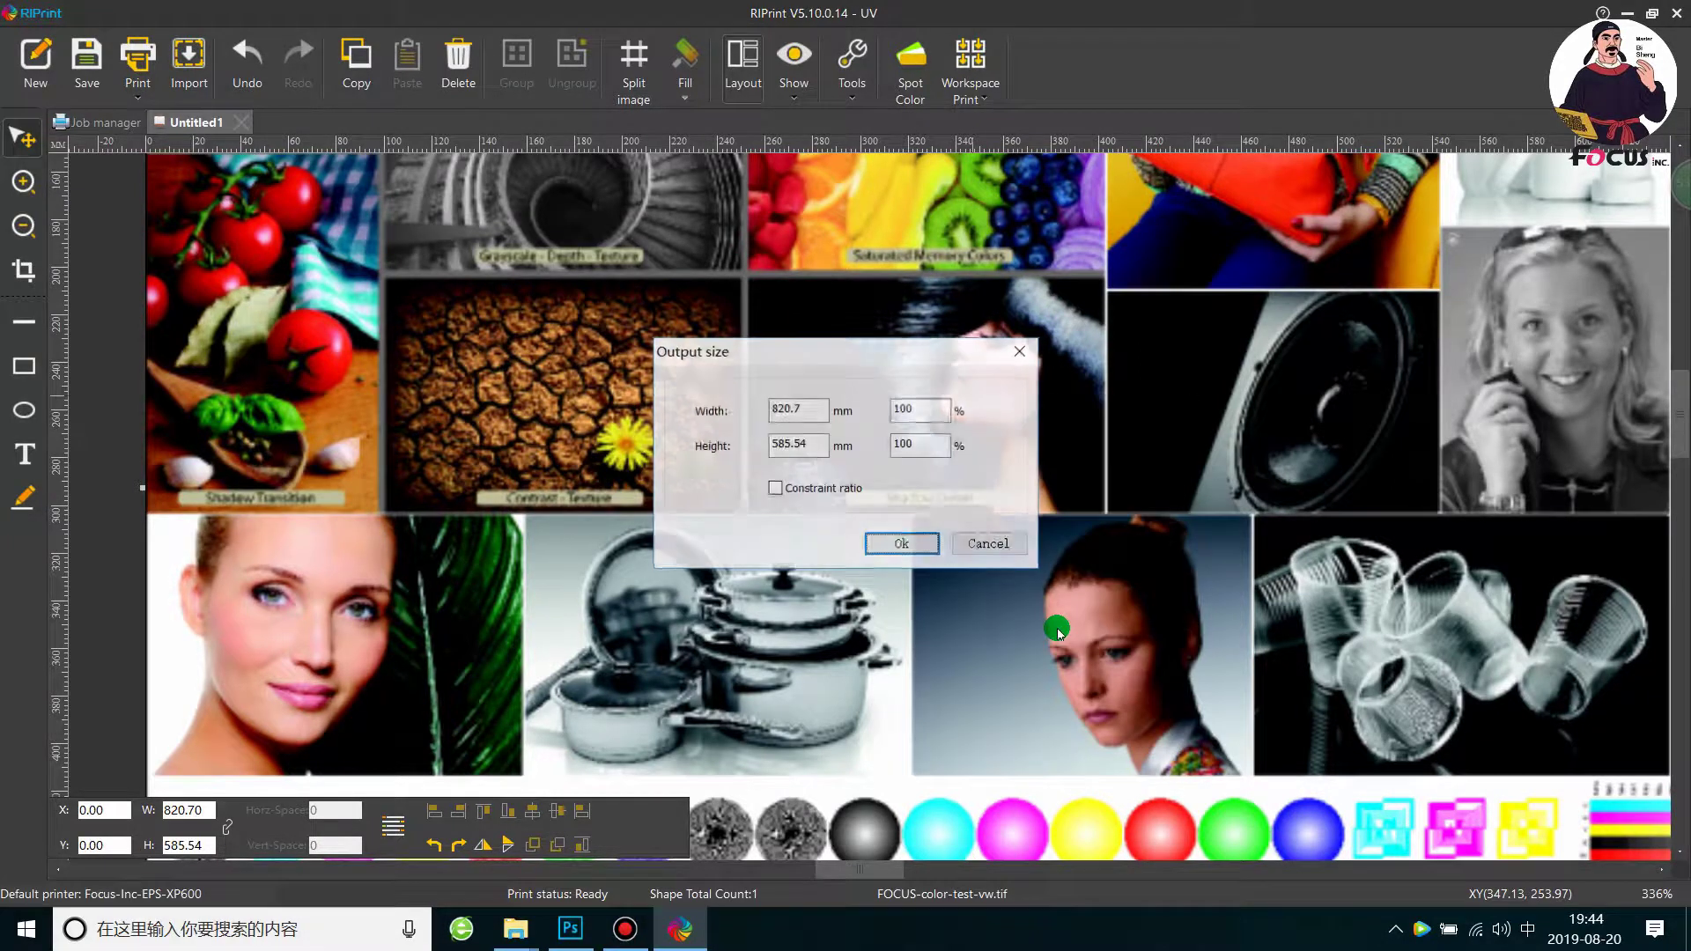
double_click(811, 408)
type("200")
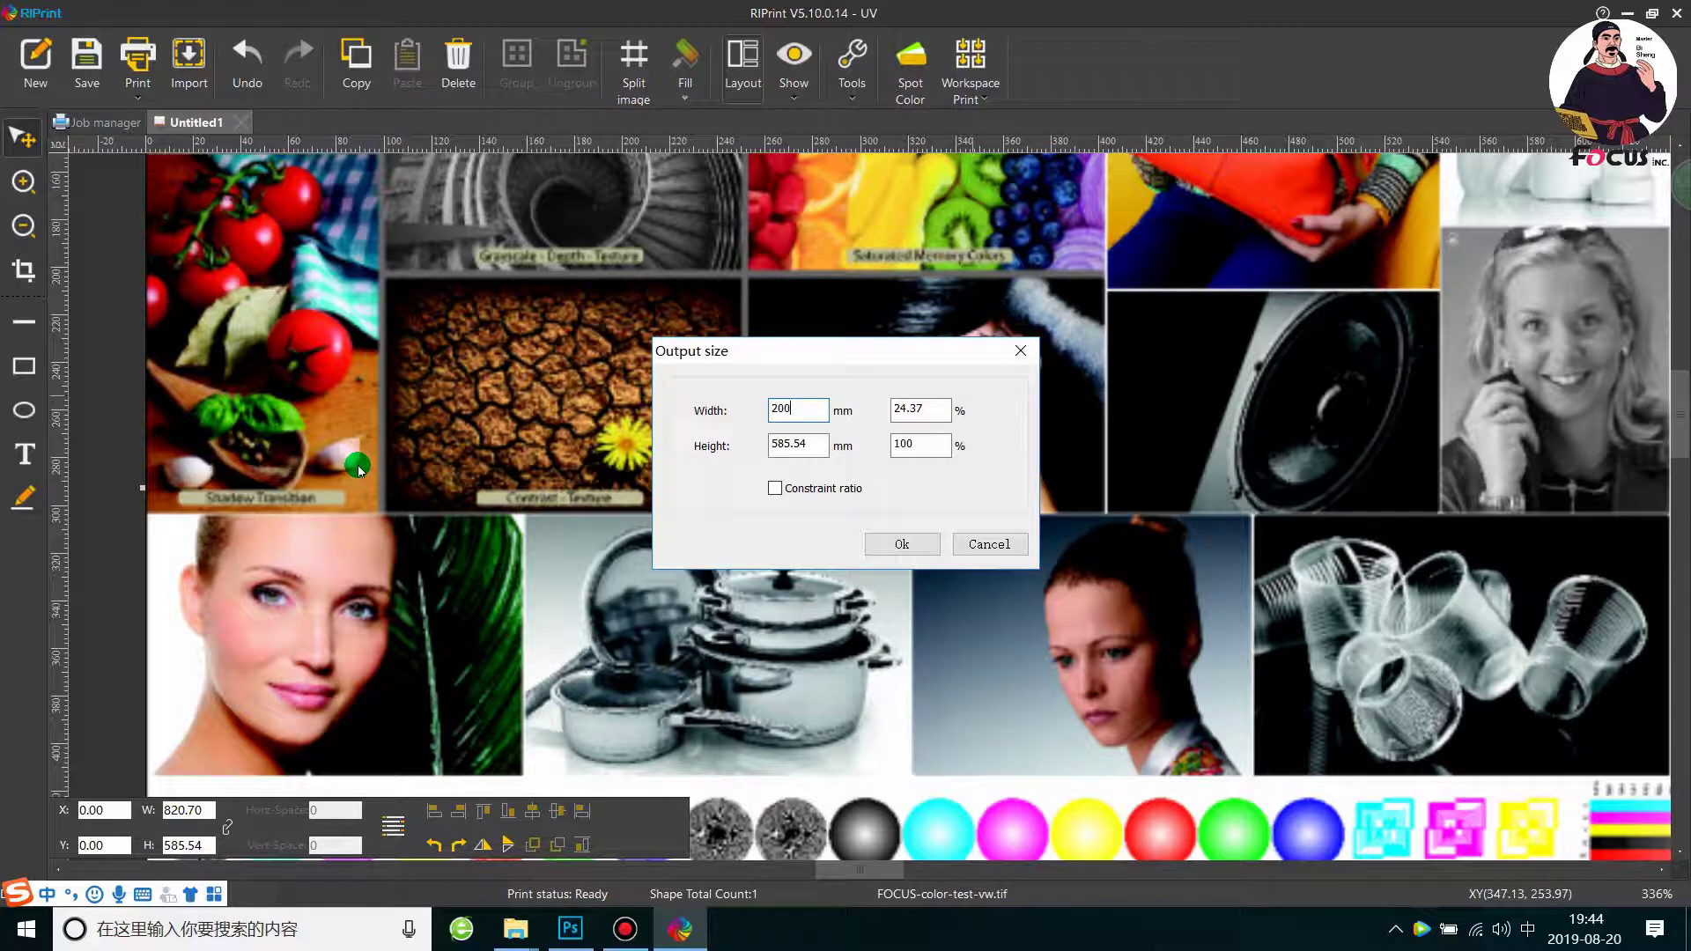
left_click(776, 489)
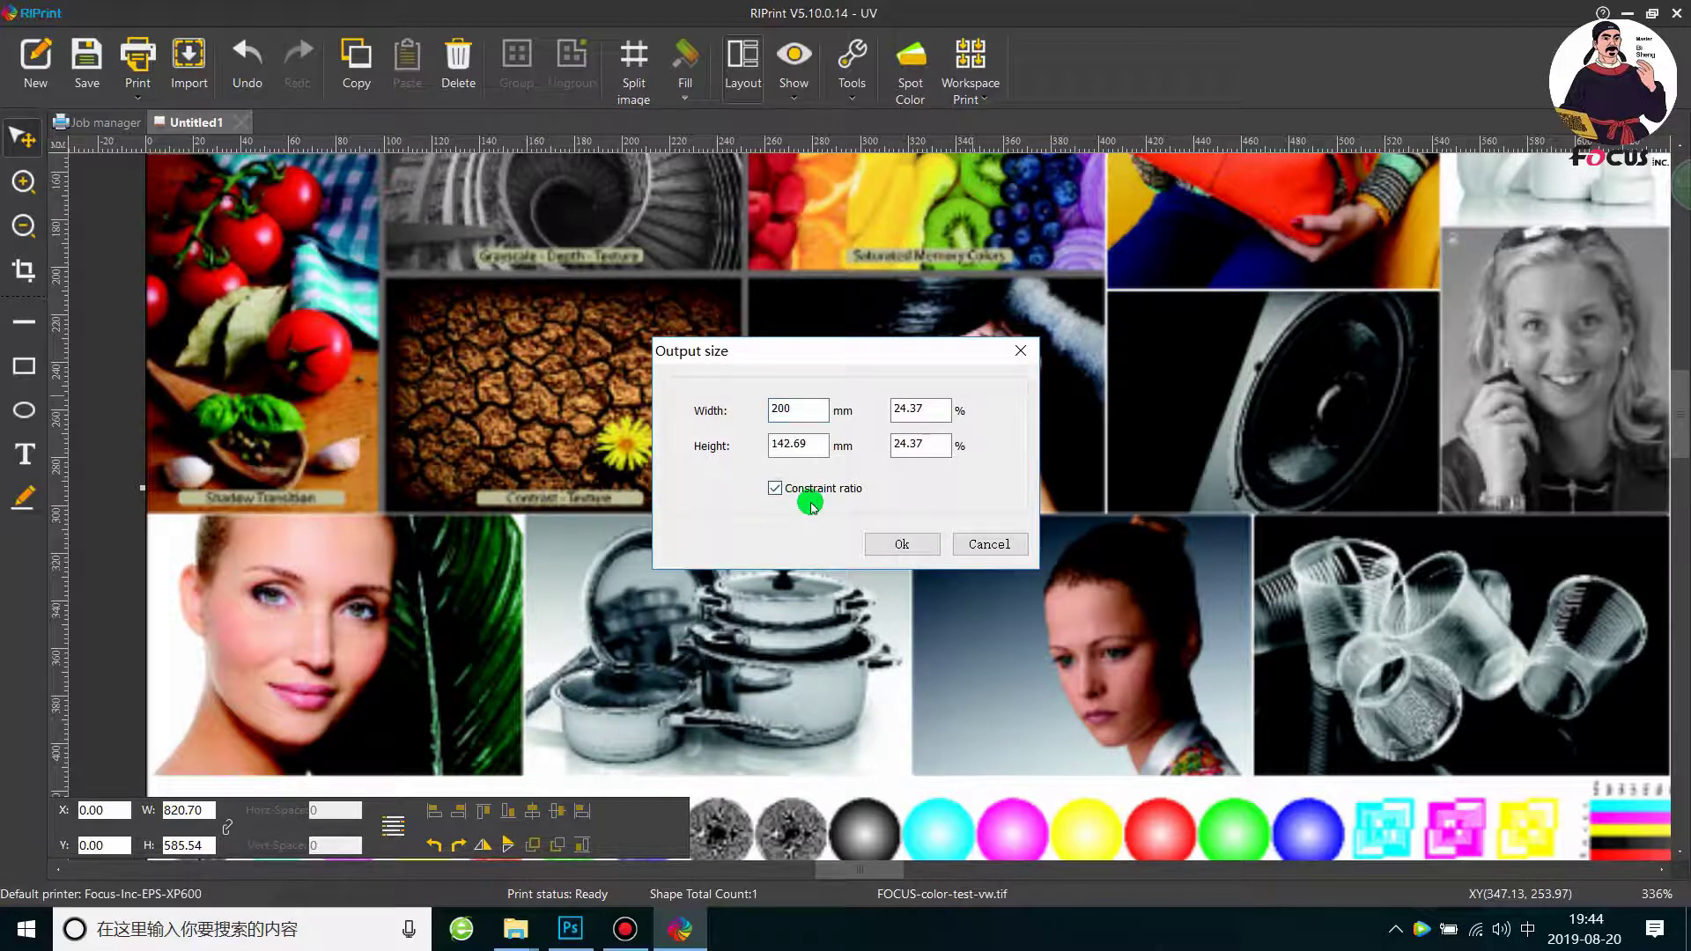
left_click(892, 540)
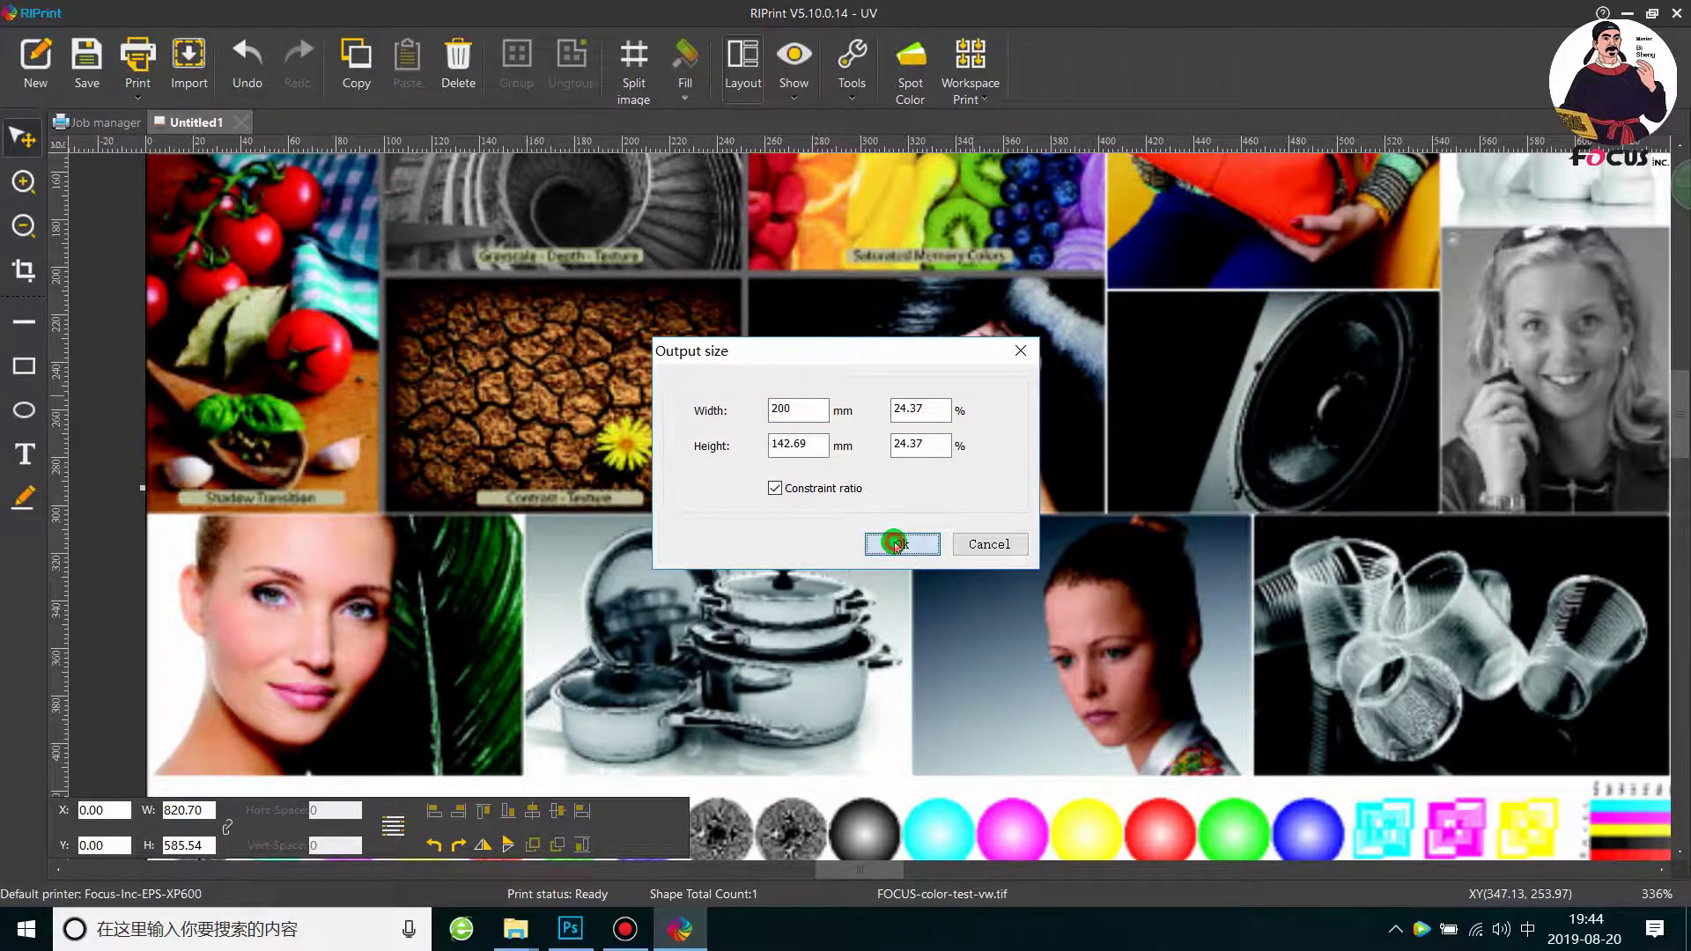
Step: Reposition the image inside the canvas near its upper-left corner, at about X 47 mm and Y 20 mm
scroll(802, 403, "up", 5)
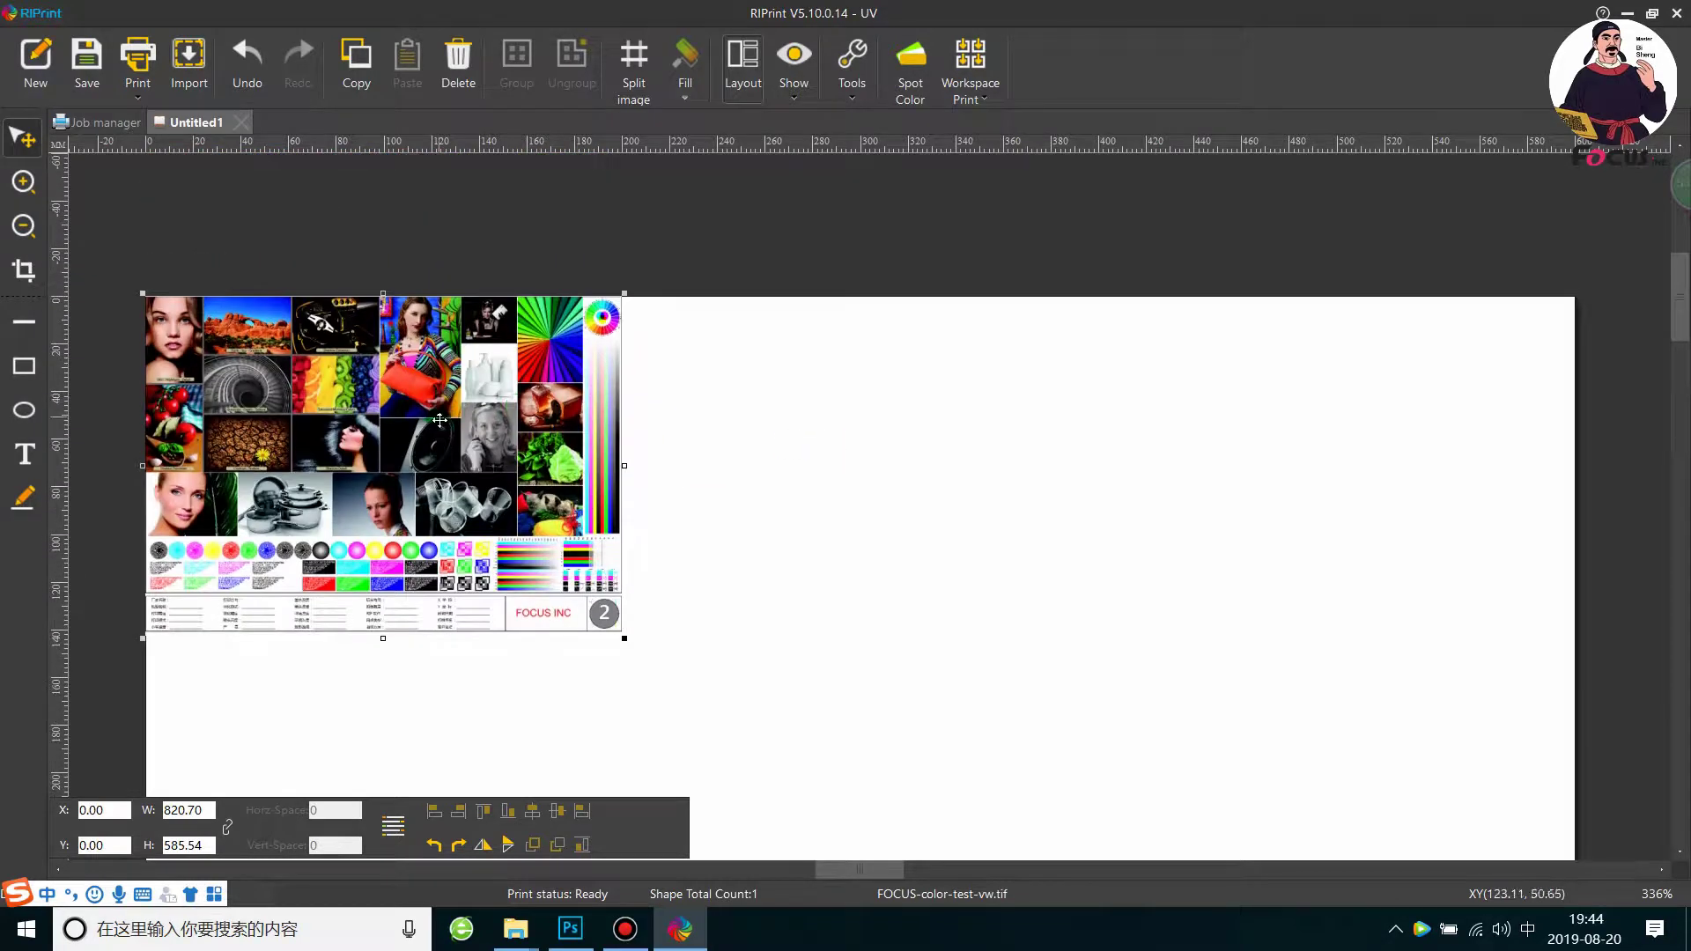
scroll(430, 410, "down", 1)
left_click_drag(431, 410, 412, 366)
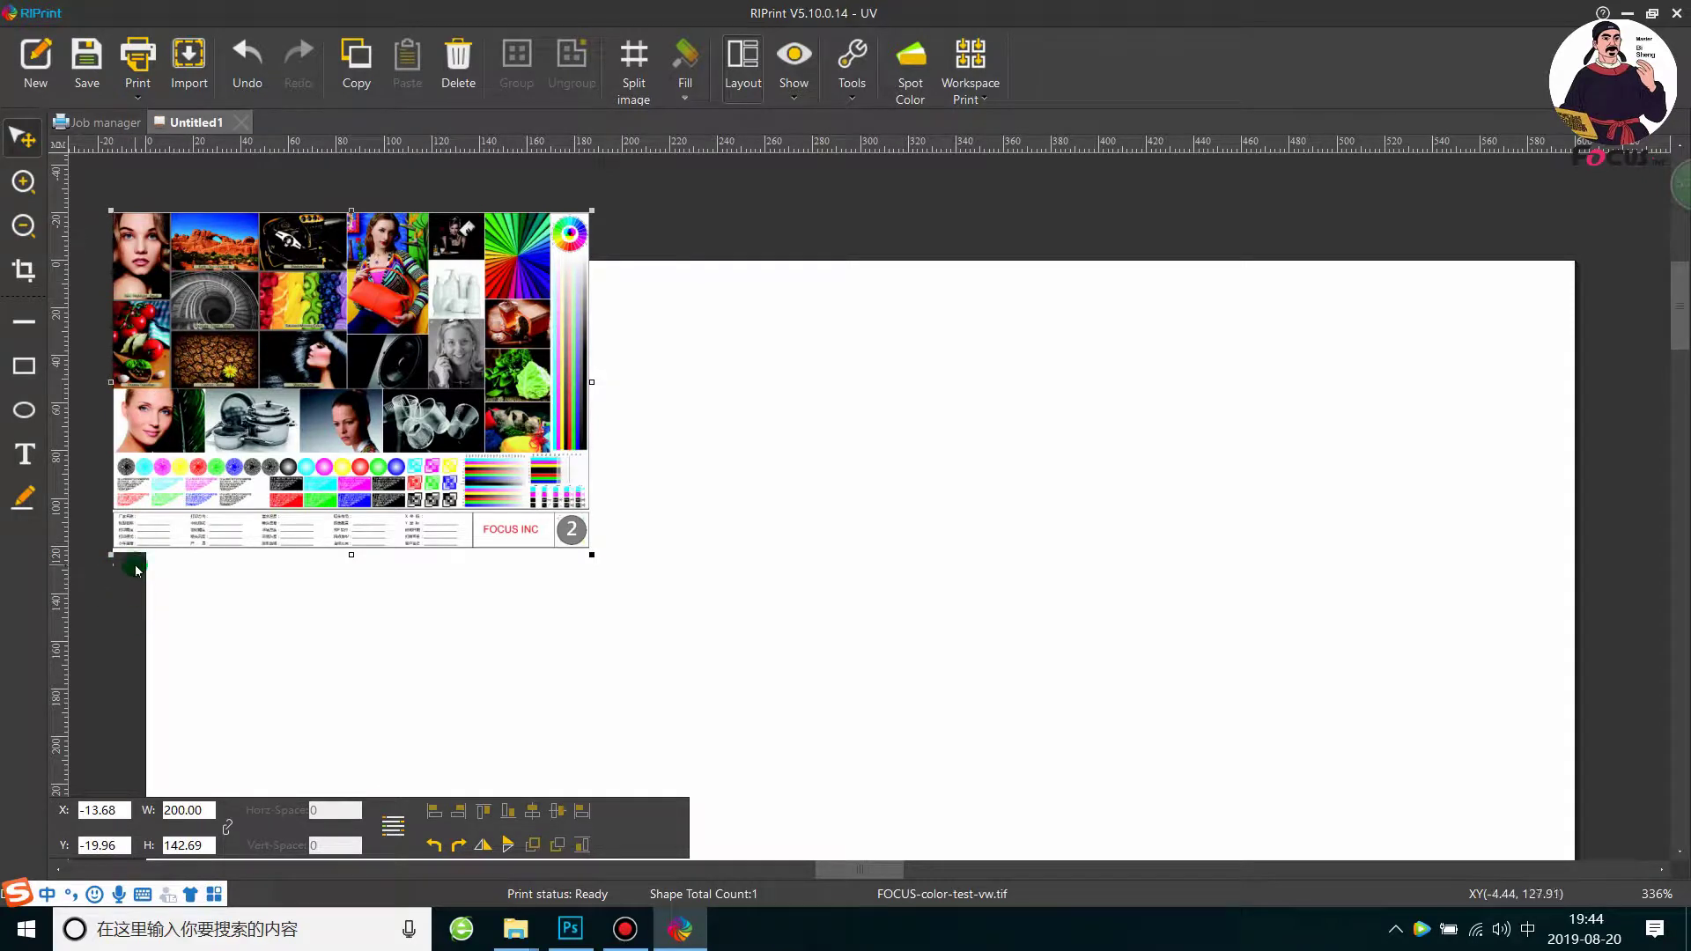
left_click(366, 281)
left_click_drag(366, 280, 518, 487)
scroll(484, 488, "down", 1)
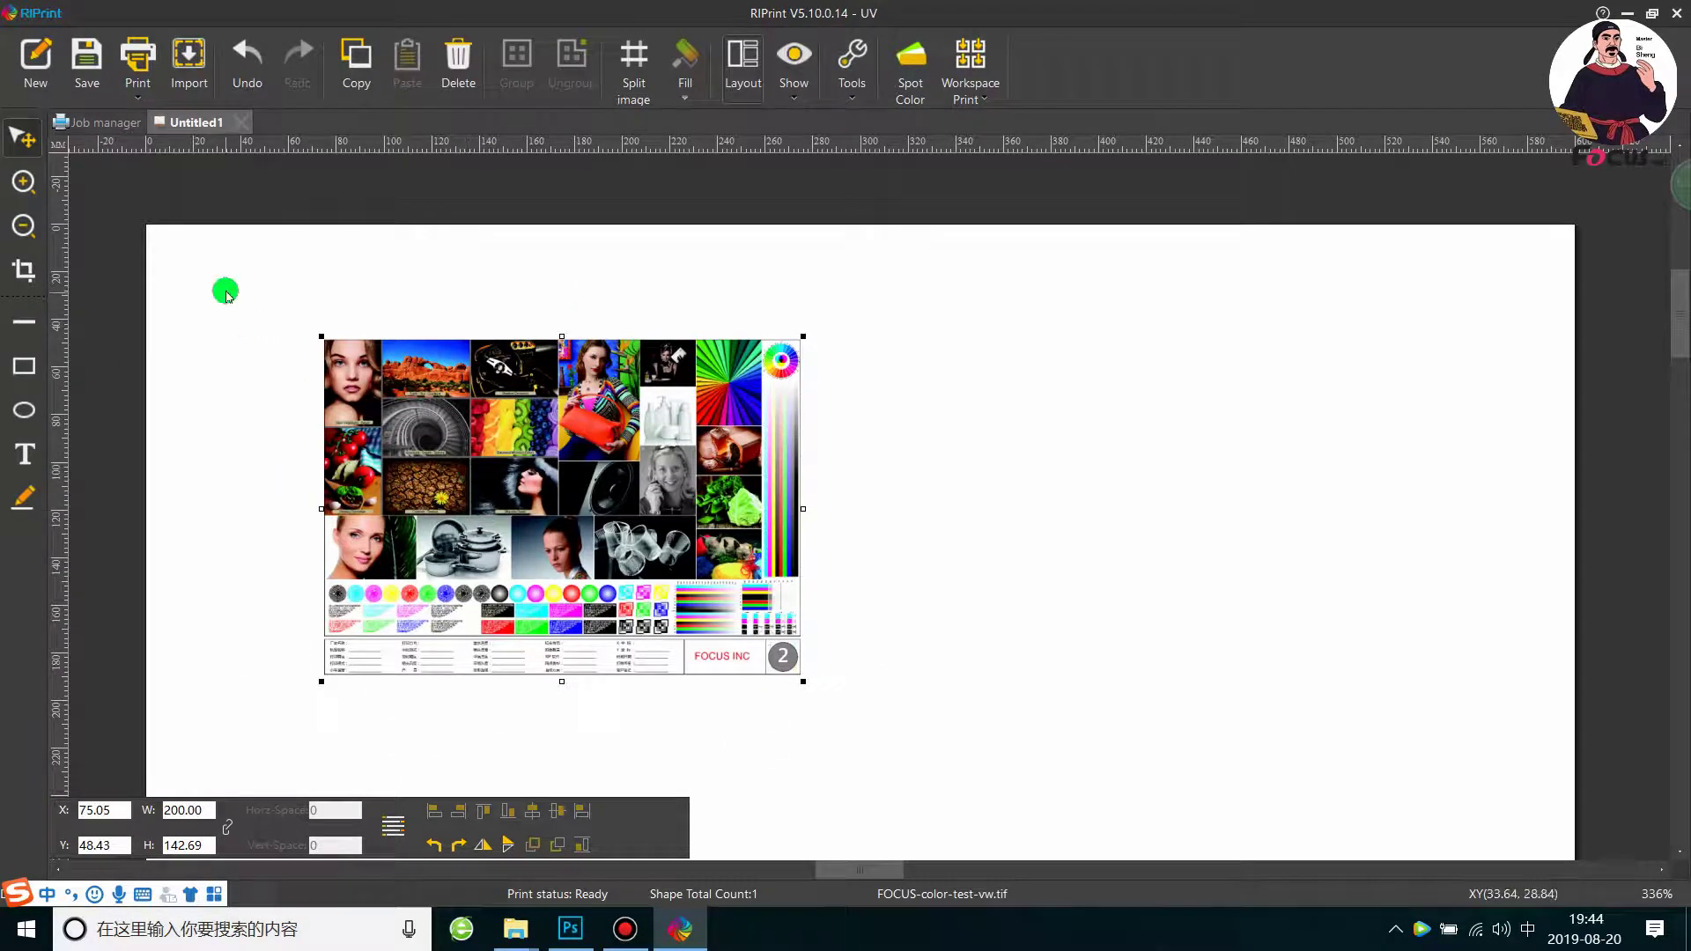
left_click_drag(553, 494, 576, 465)
left_click_drag(575, 464, 451, 387)
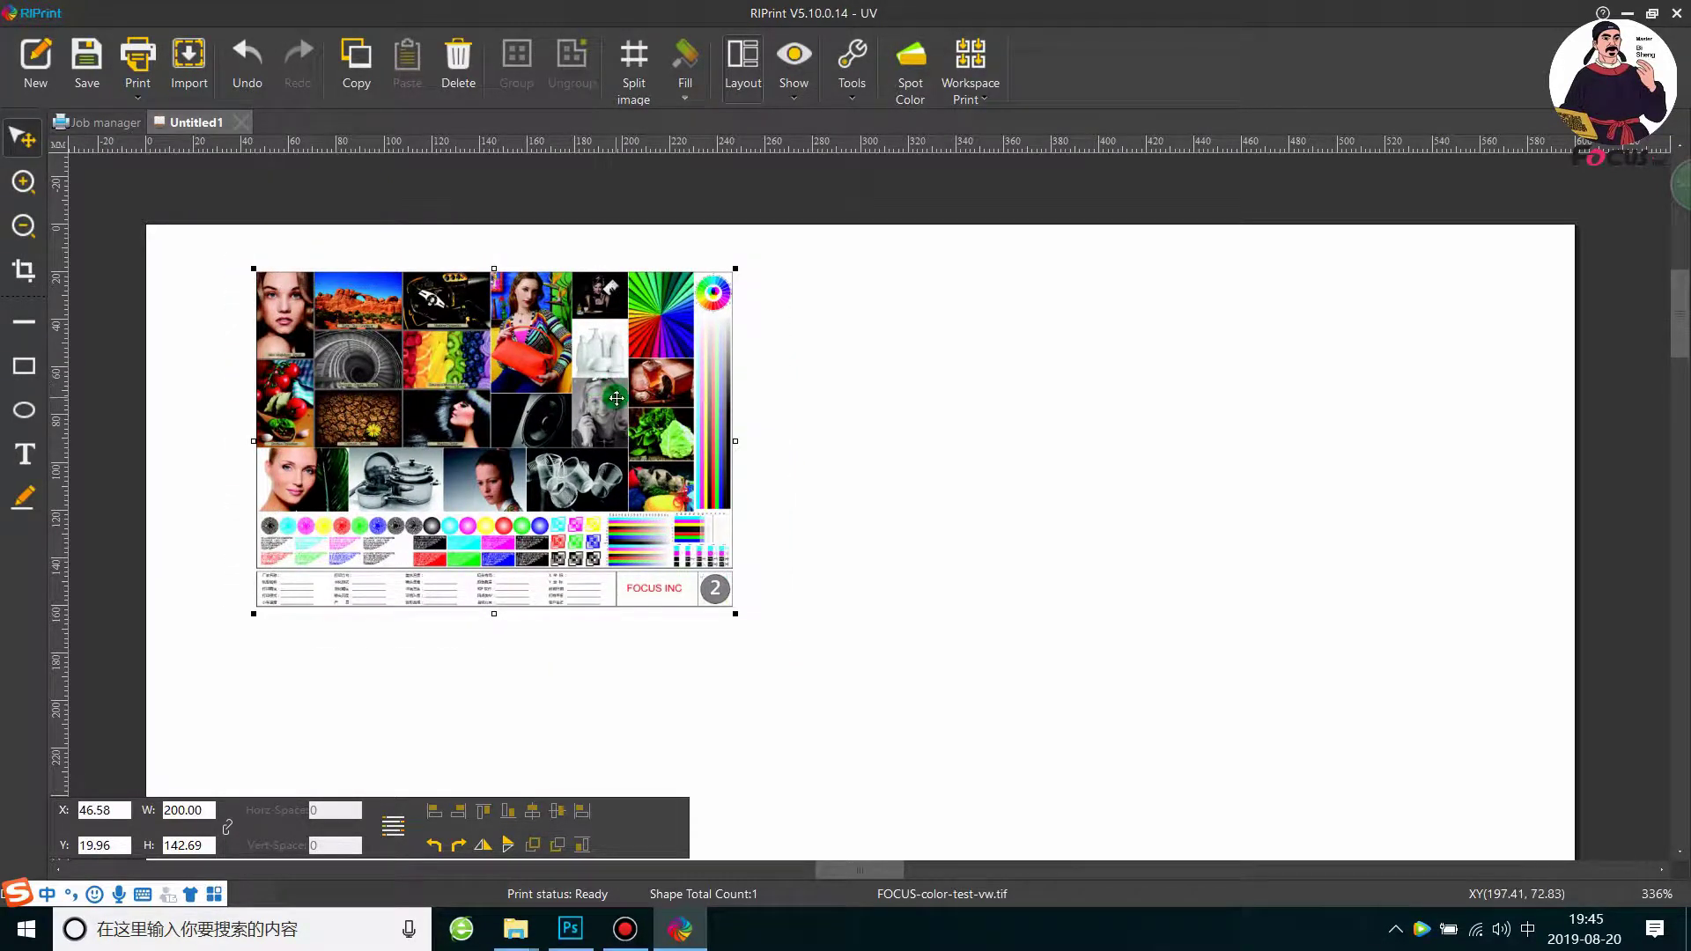
Step: Open the spot color settings and move the dialog away from the image
left_click(914, 104)
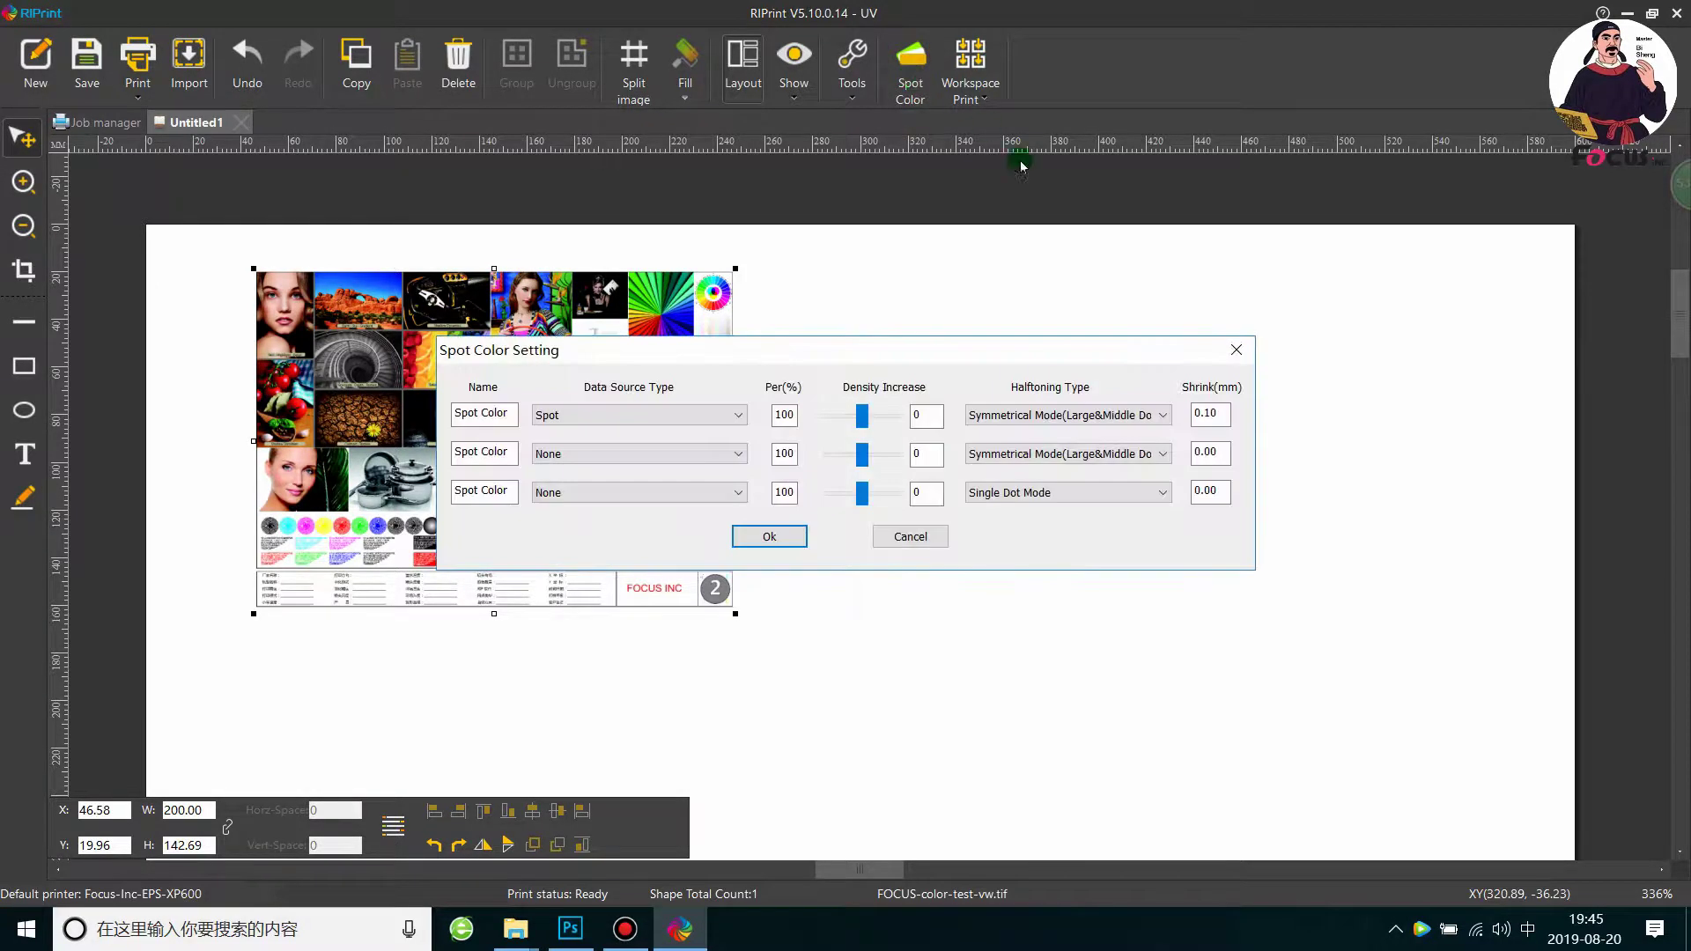
left_click_drag(970, 343, 1199, 244)
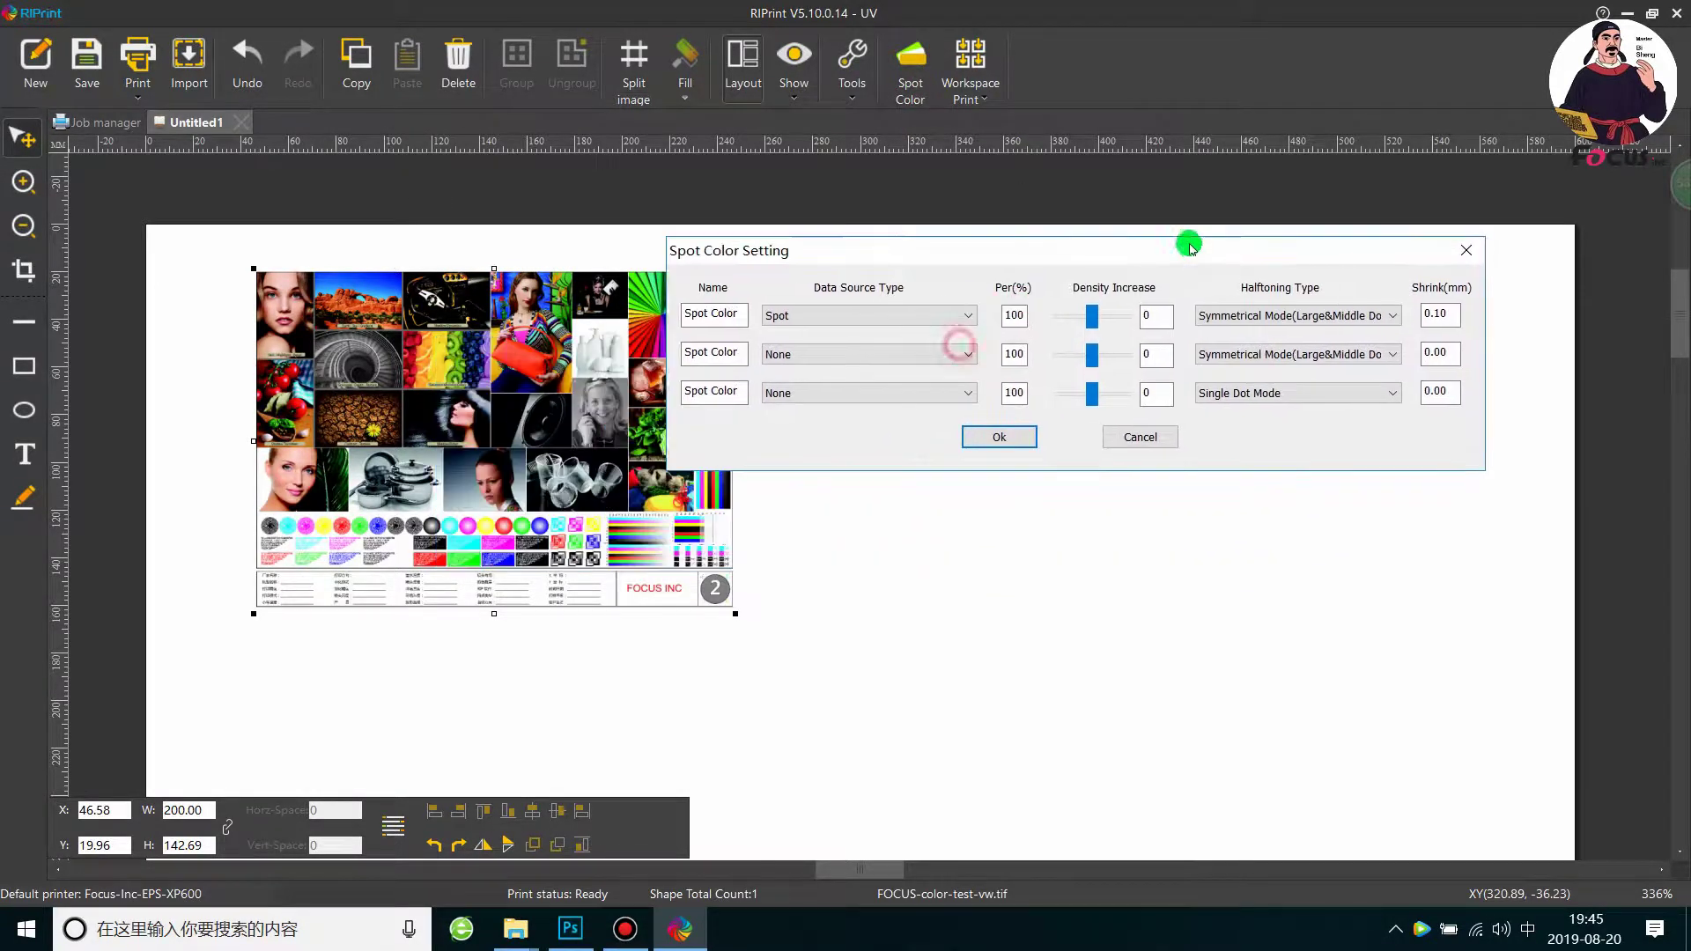
Step: Try Spot as the data source type for the first and second spot colors
left_click(801, 316)
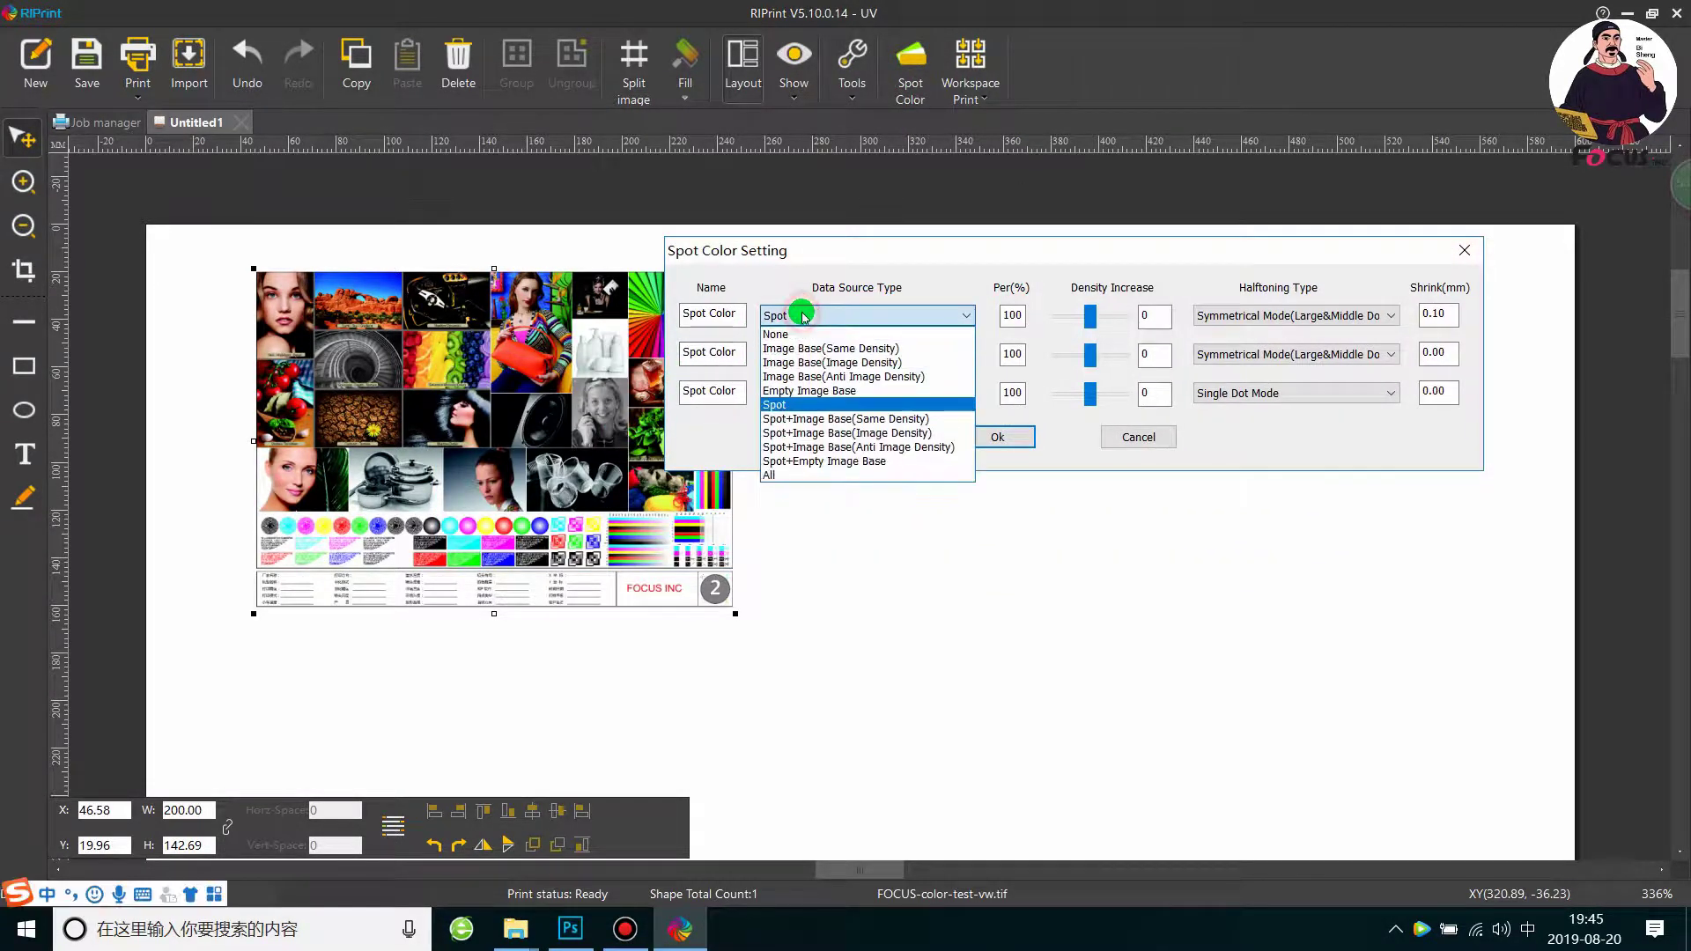
left_click(768, 405)
left_click(801, 354)
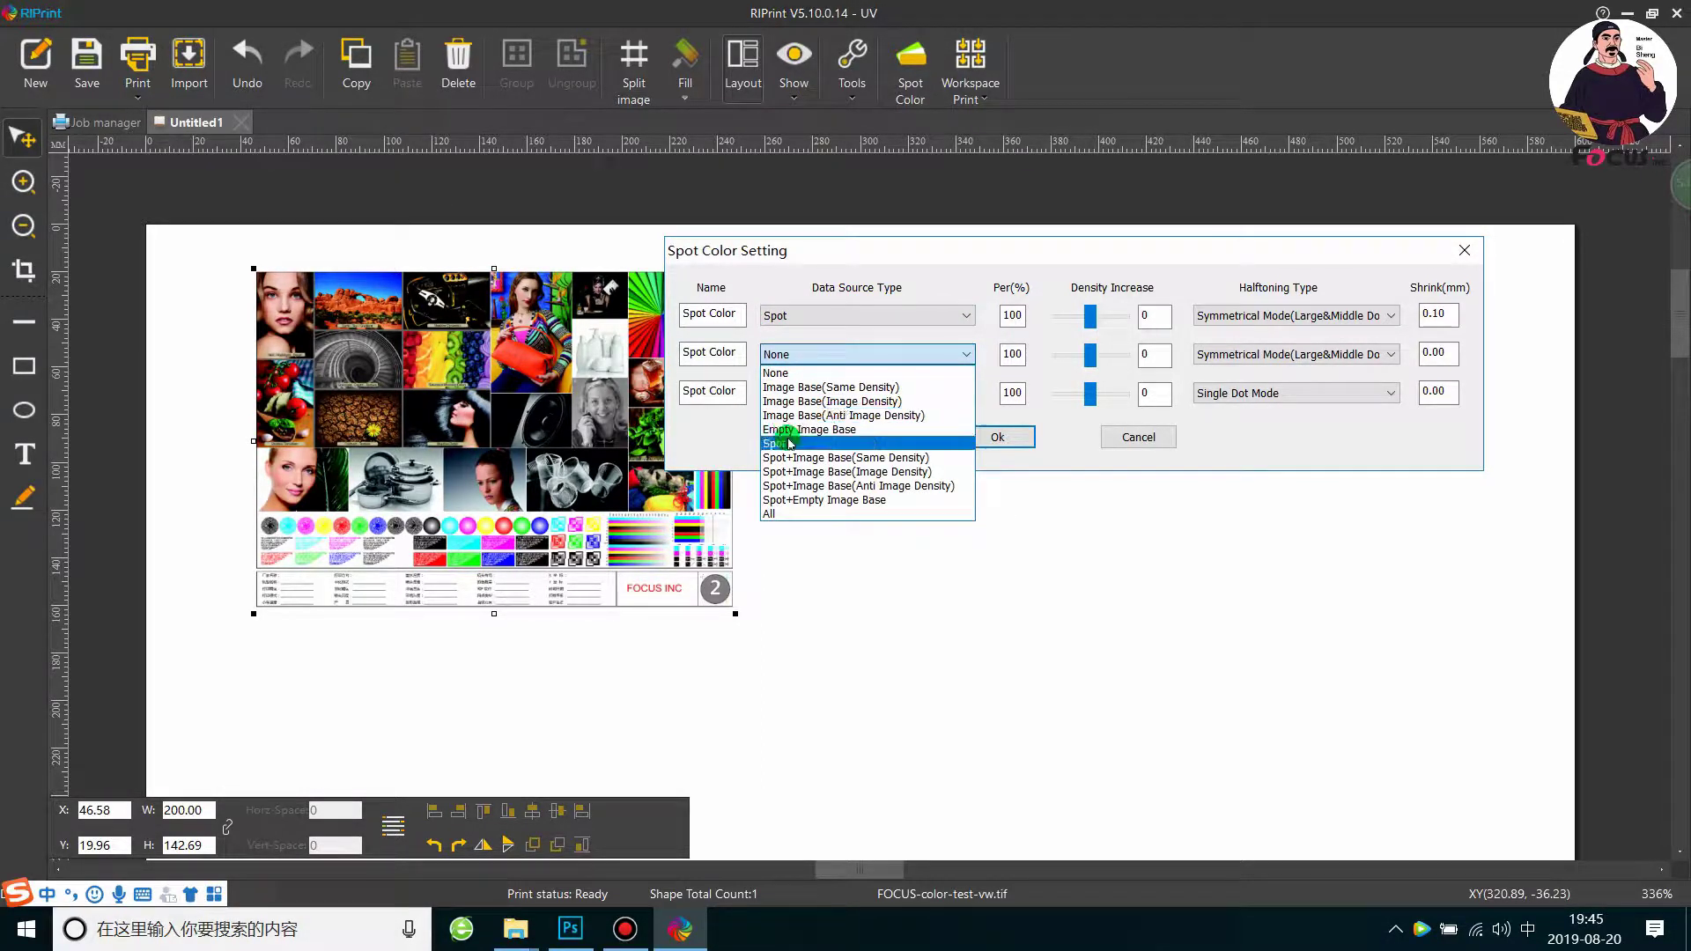
left_click(788, 436)
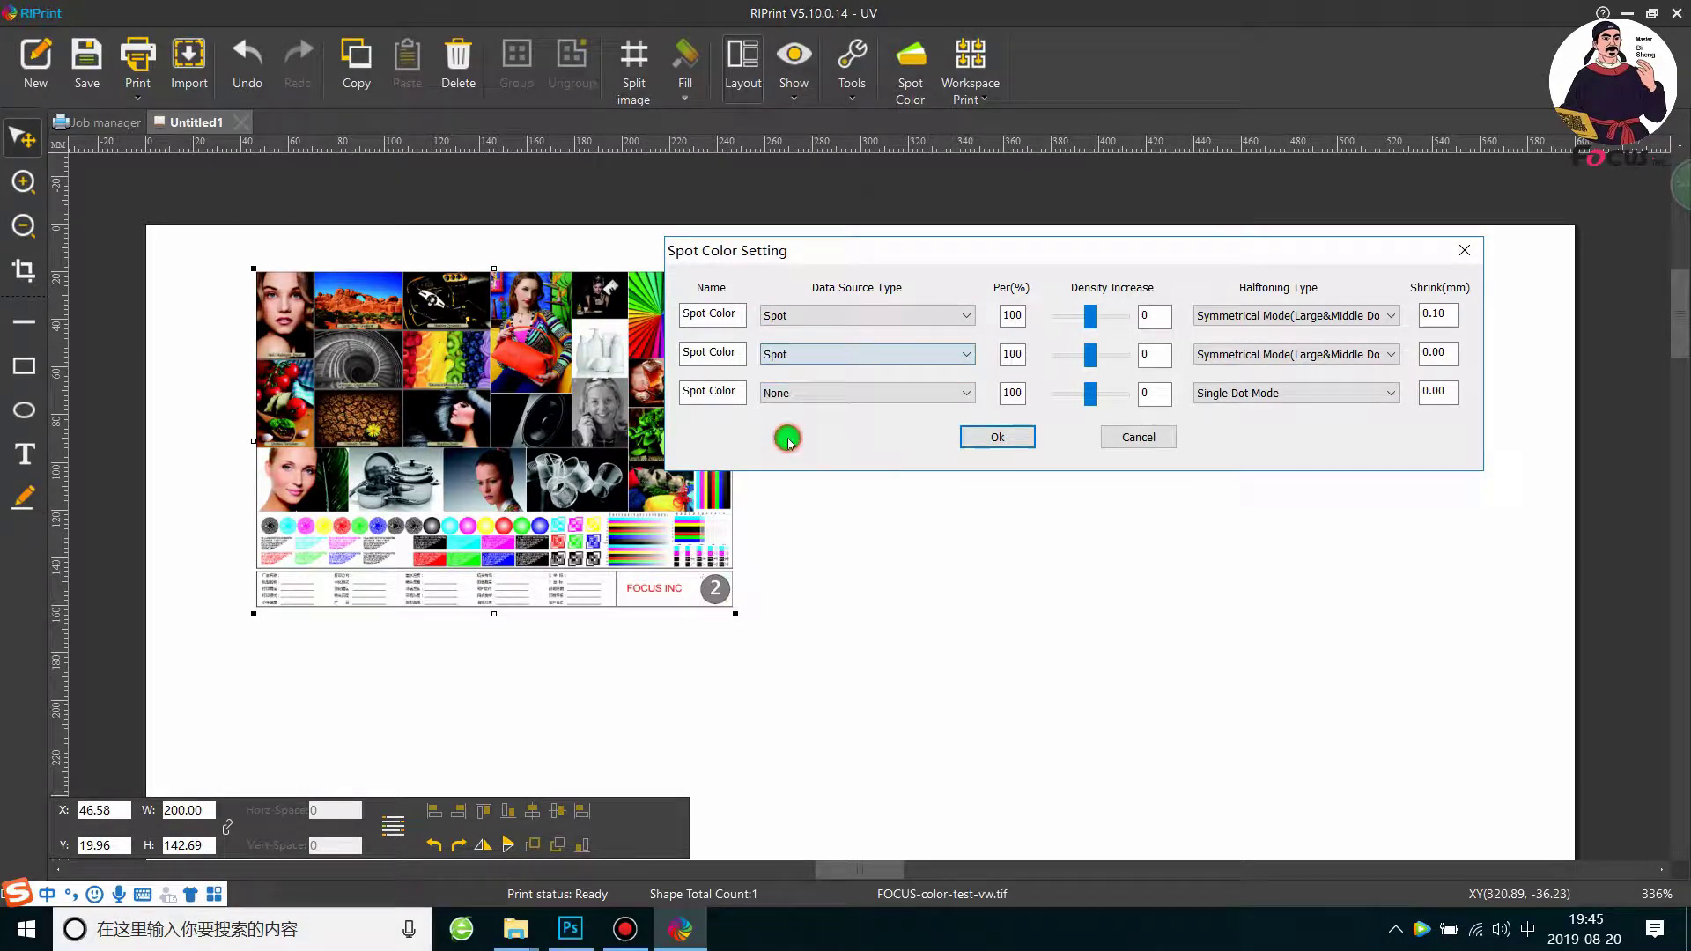
Step: Set the data source type of the first and second spot colors to None and apply the spot color settings
left_click(819, 353)
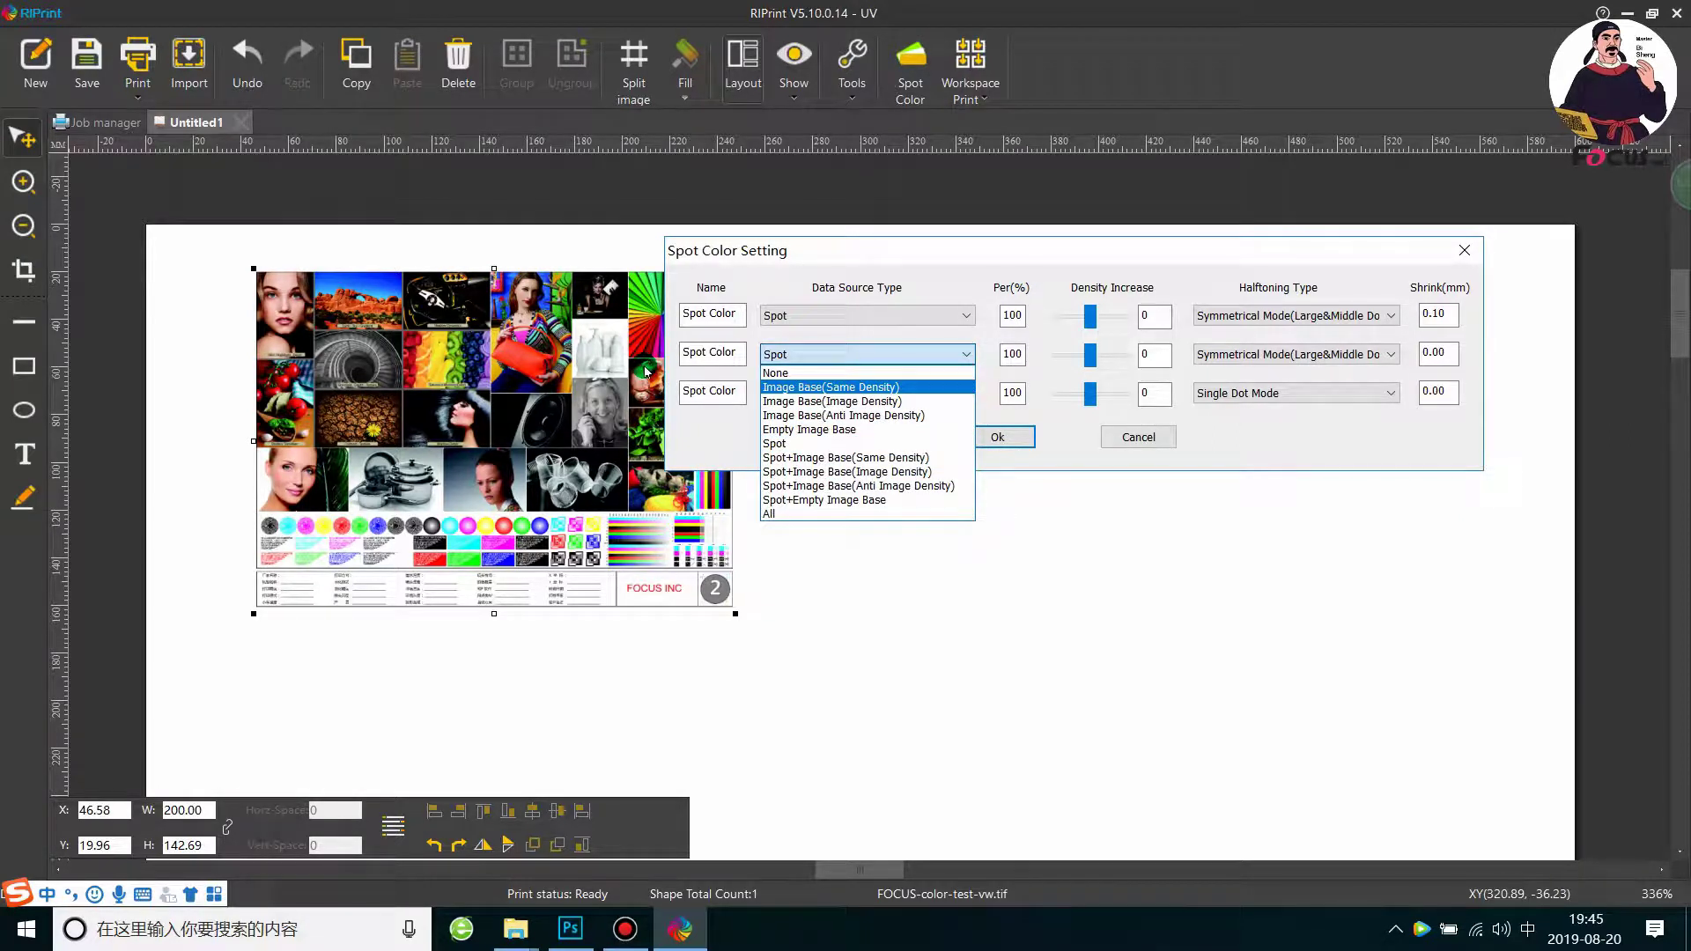
left_click(803, 374)
left_click(797, 315)
left_click(787, 329)
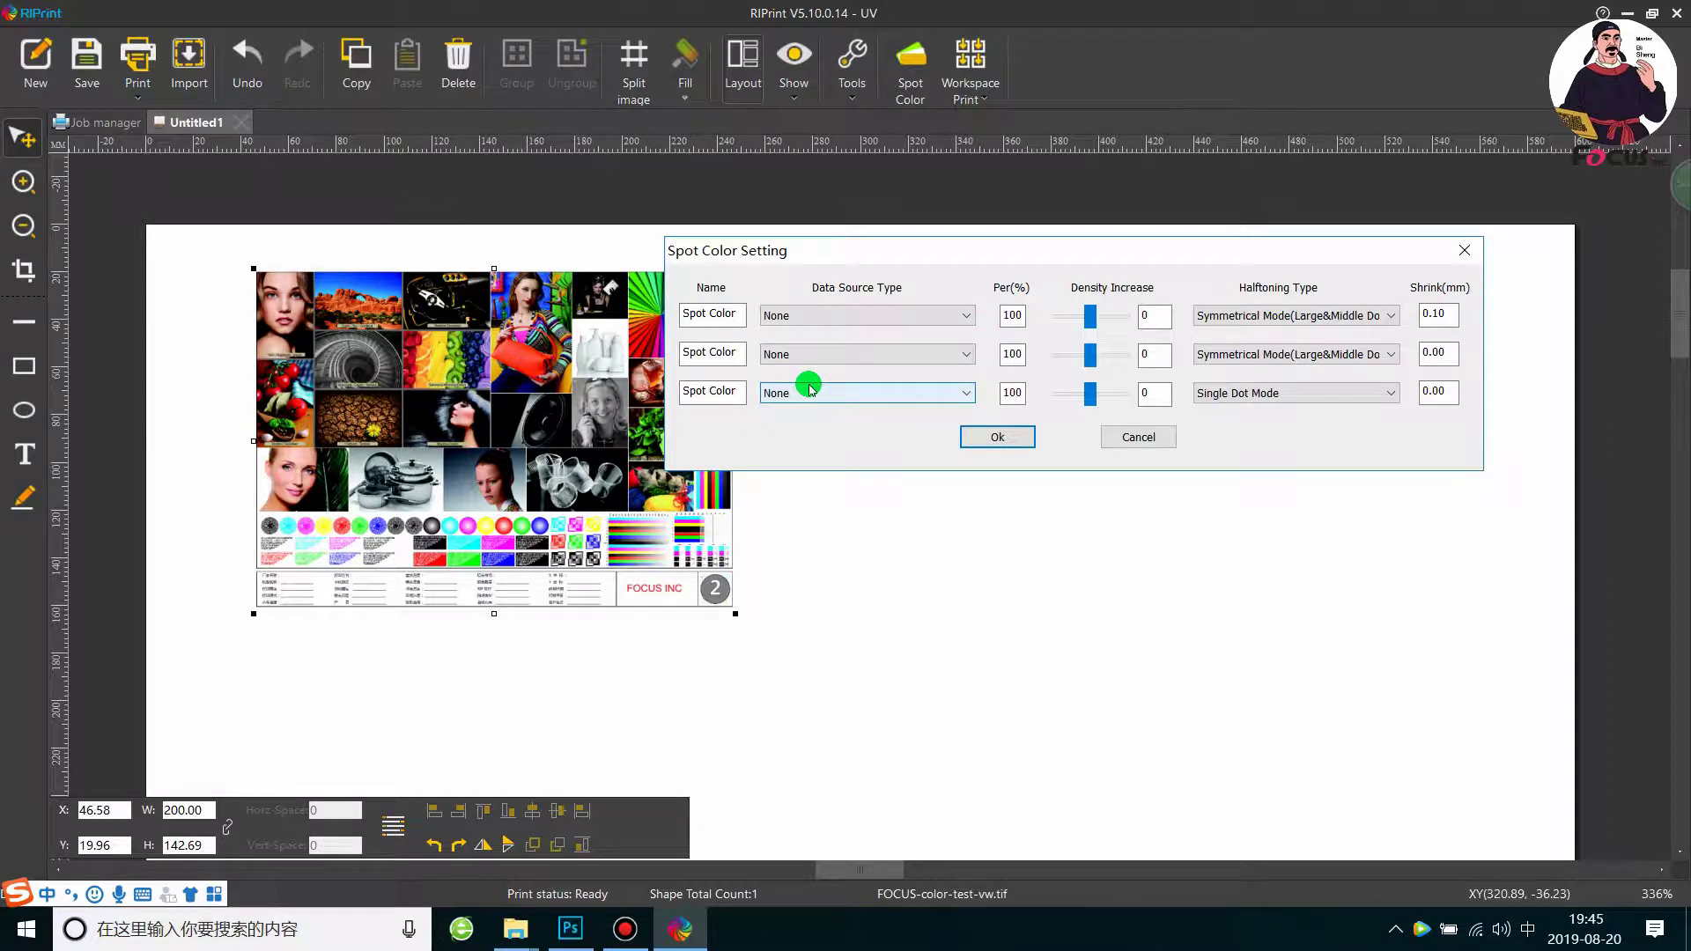
left_click(998, 436)
left_click(1015, 454)
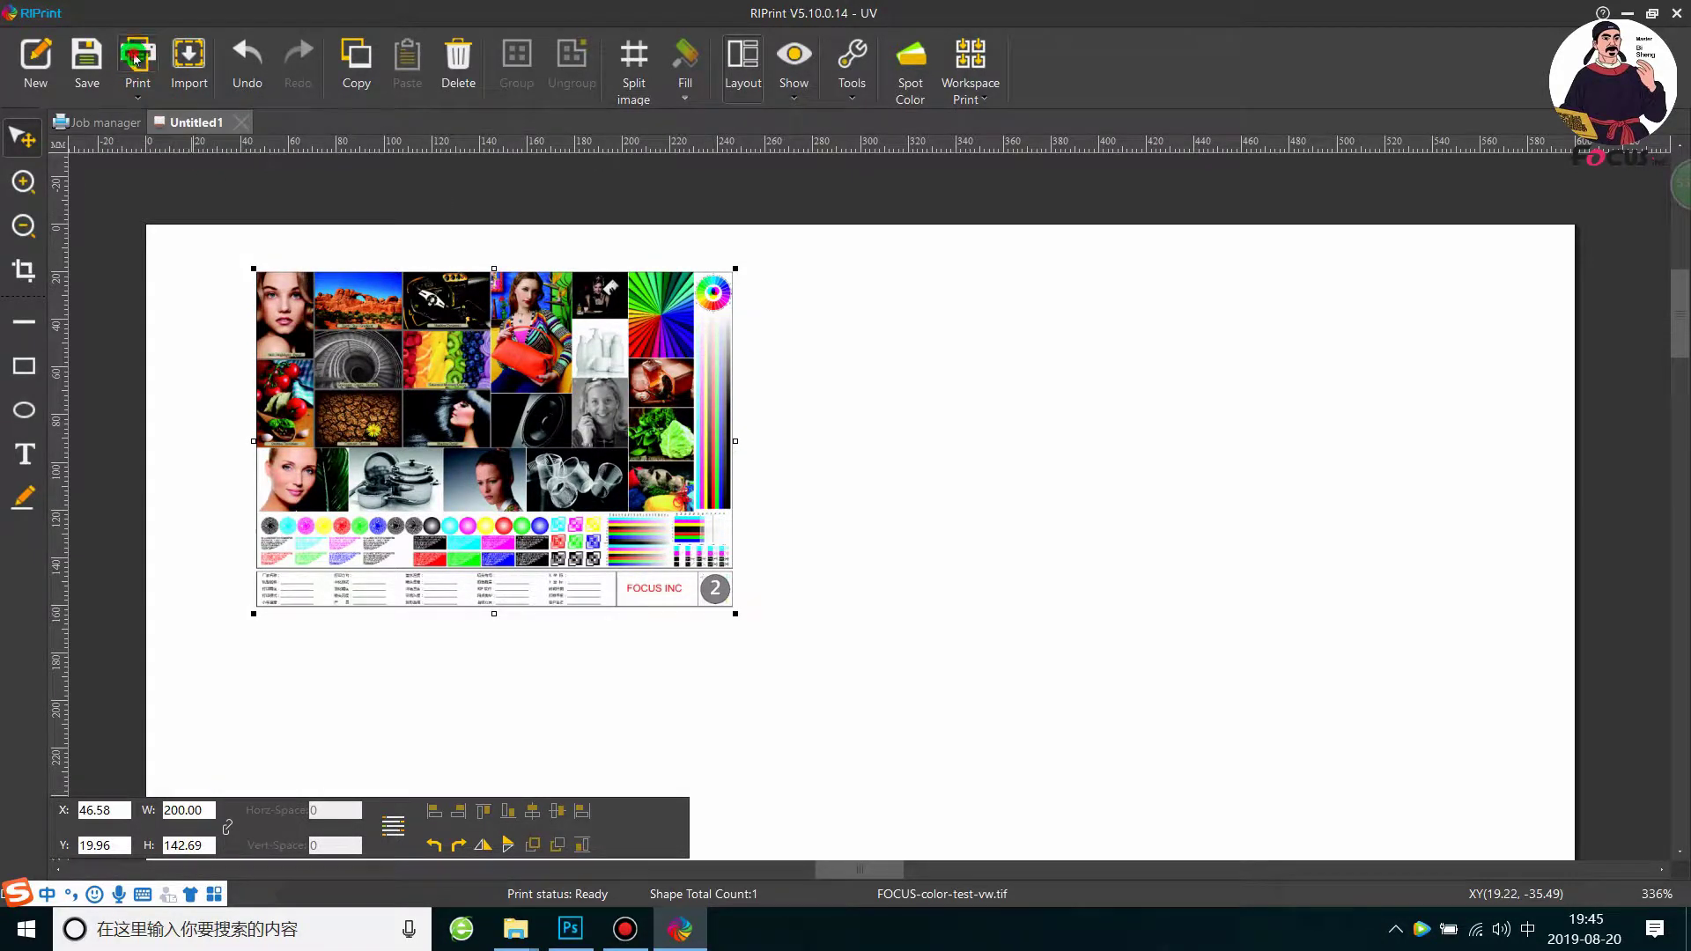
Step: Open the print settings and choose the FOCUS_4_MK_720x720_8PASS_HARD_UV_INK solution
left_click(135, 59)
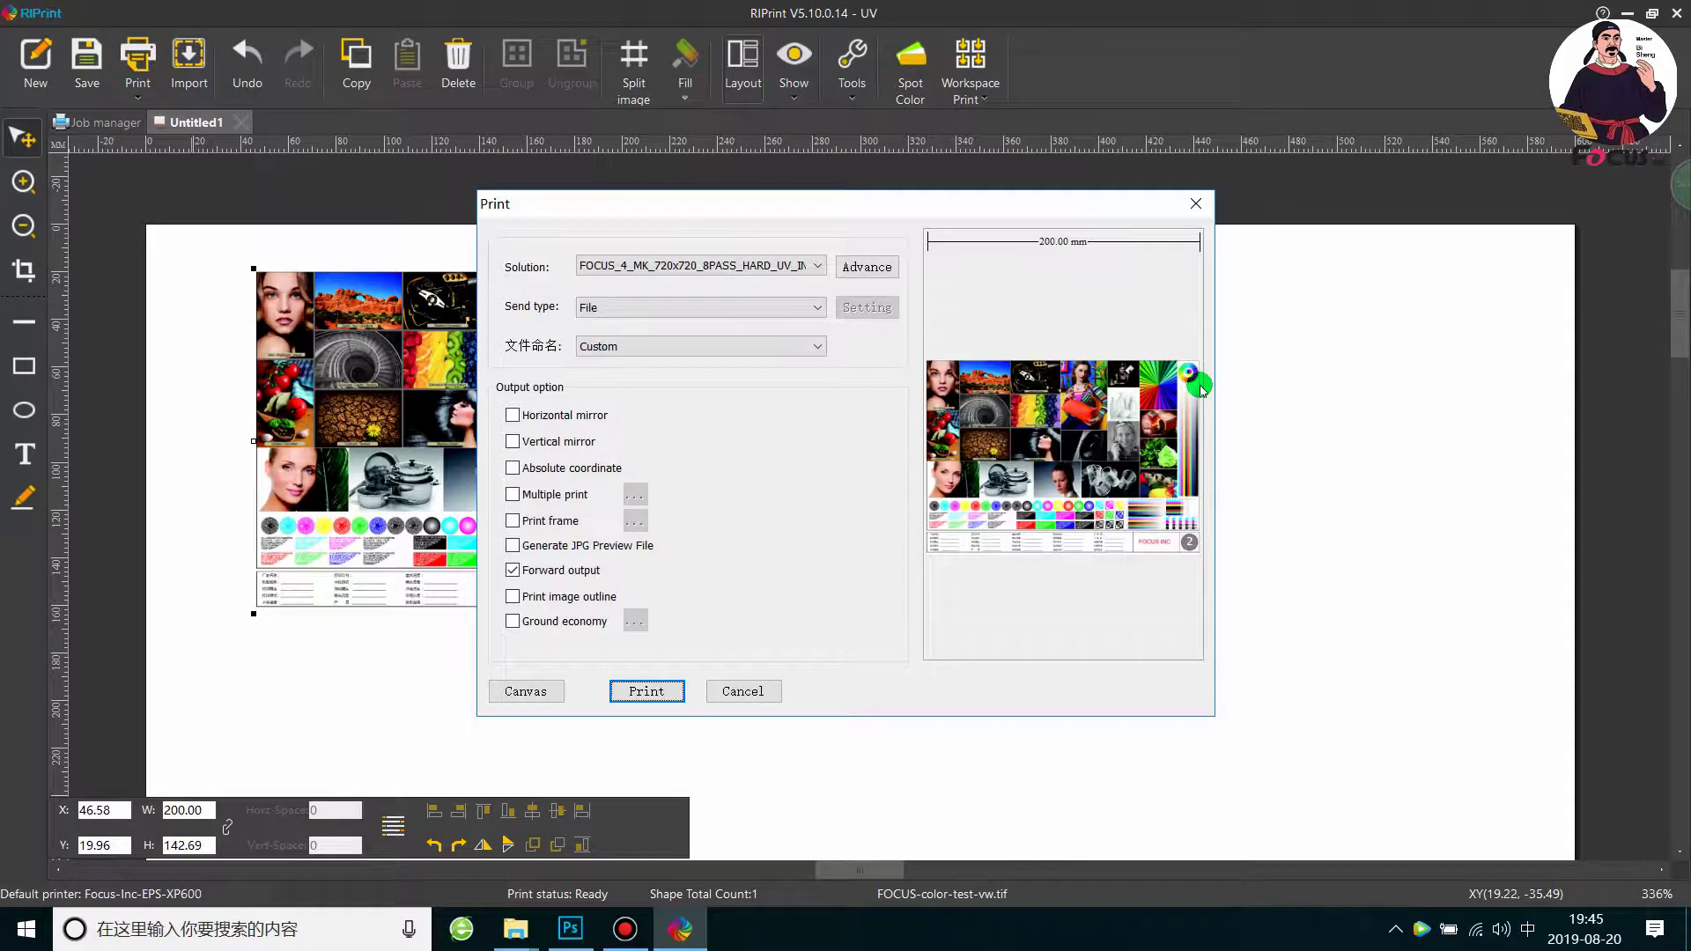
left_click(713, 266)
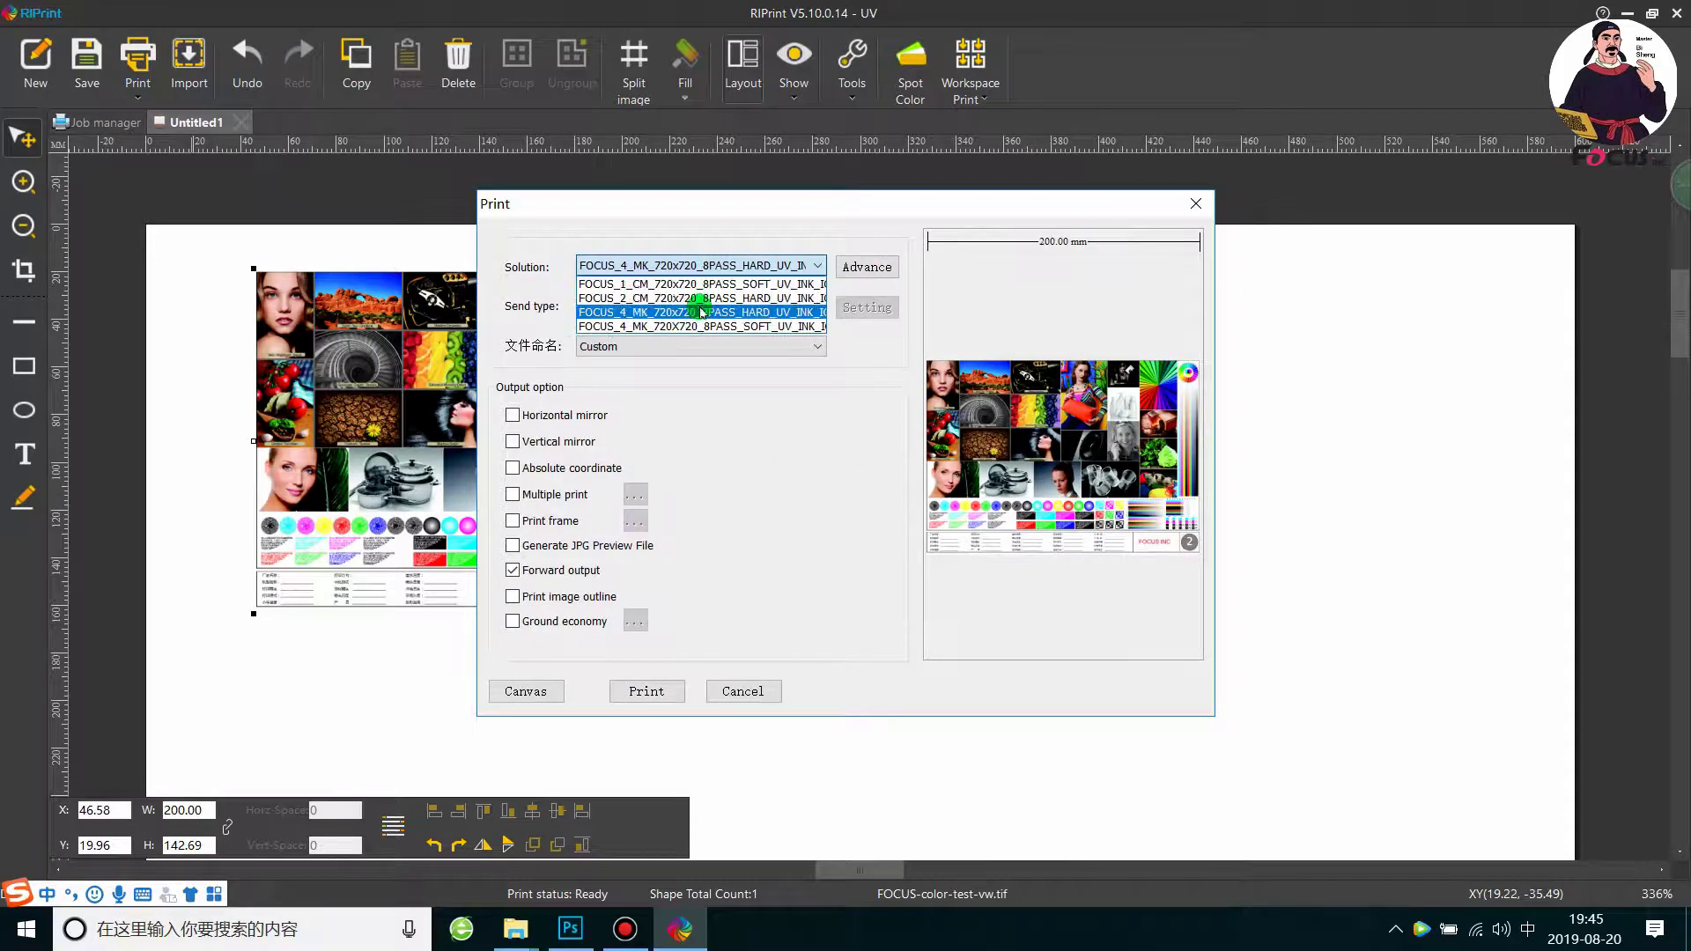
left_click(702, 312)
left_click(705, 264)
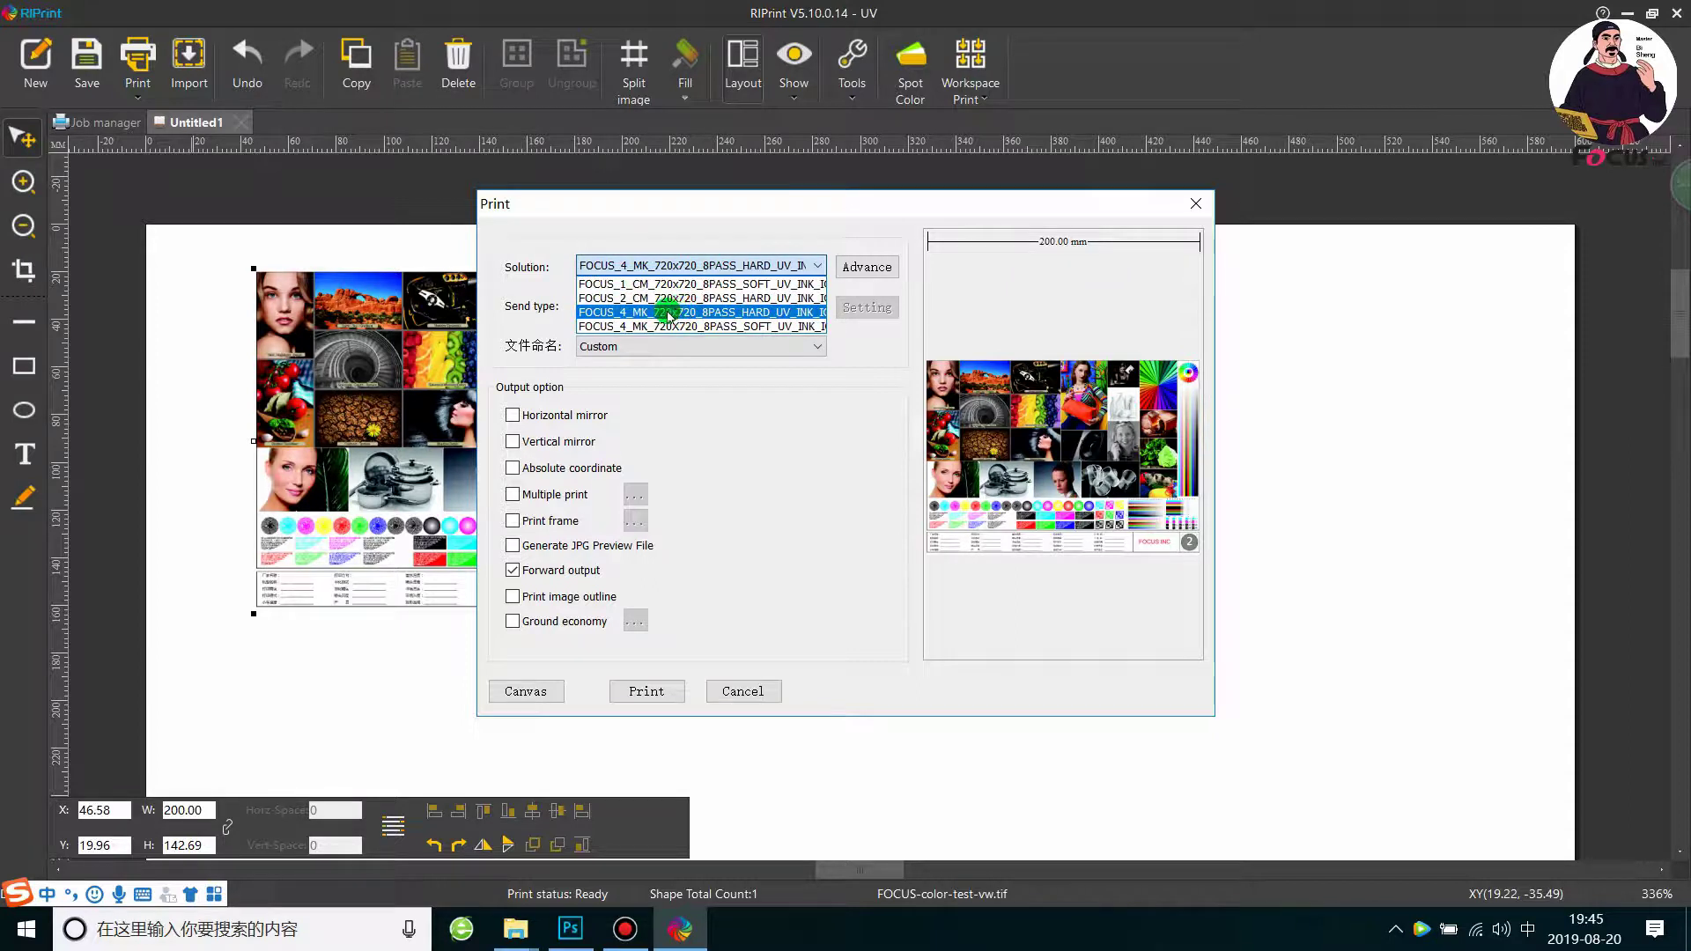
left_click(667, 312)
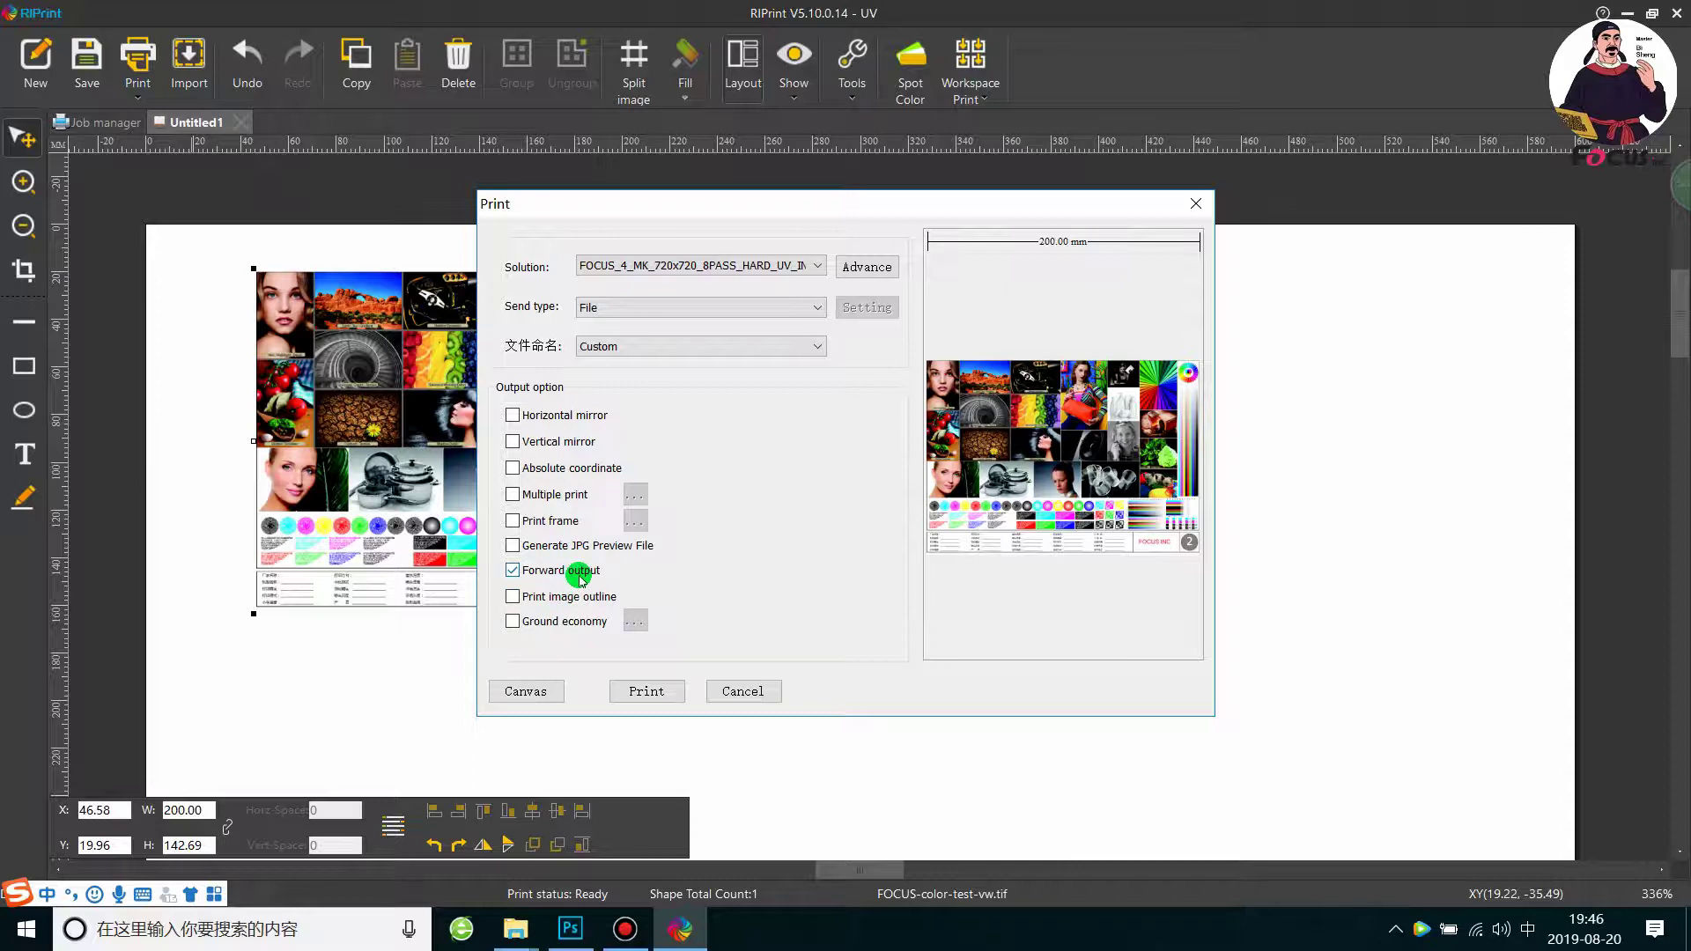
Step: Try the vertical mirror and horizontal mirror output options in the print preview, turning each one off again
left_click(512, 440)
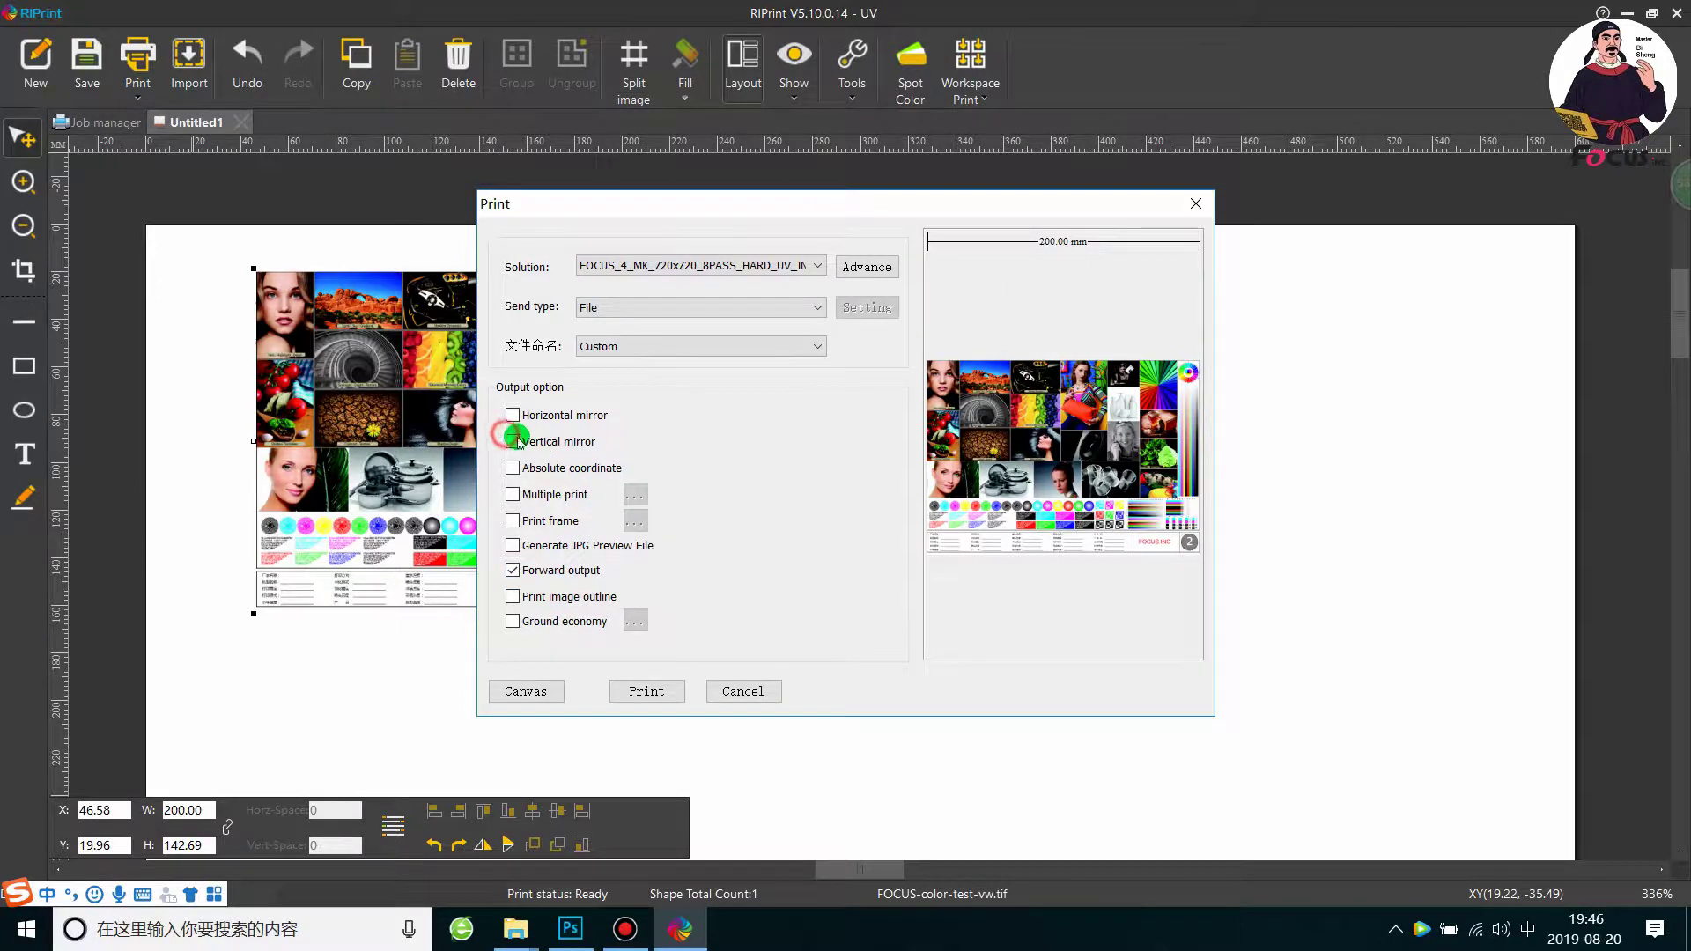
left_click(512, 443)
left_click(514, 416)
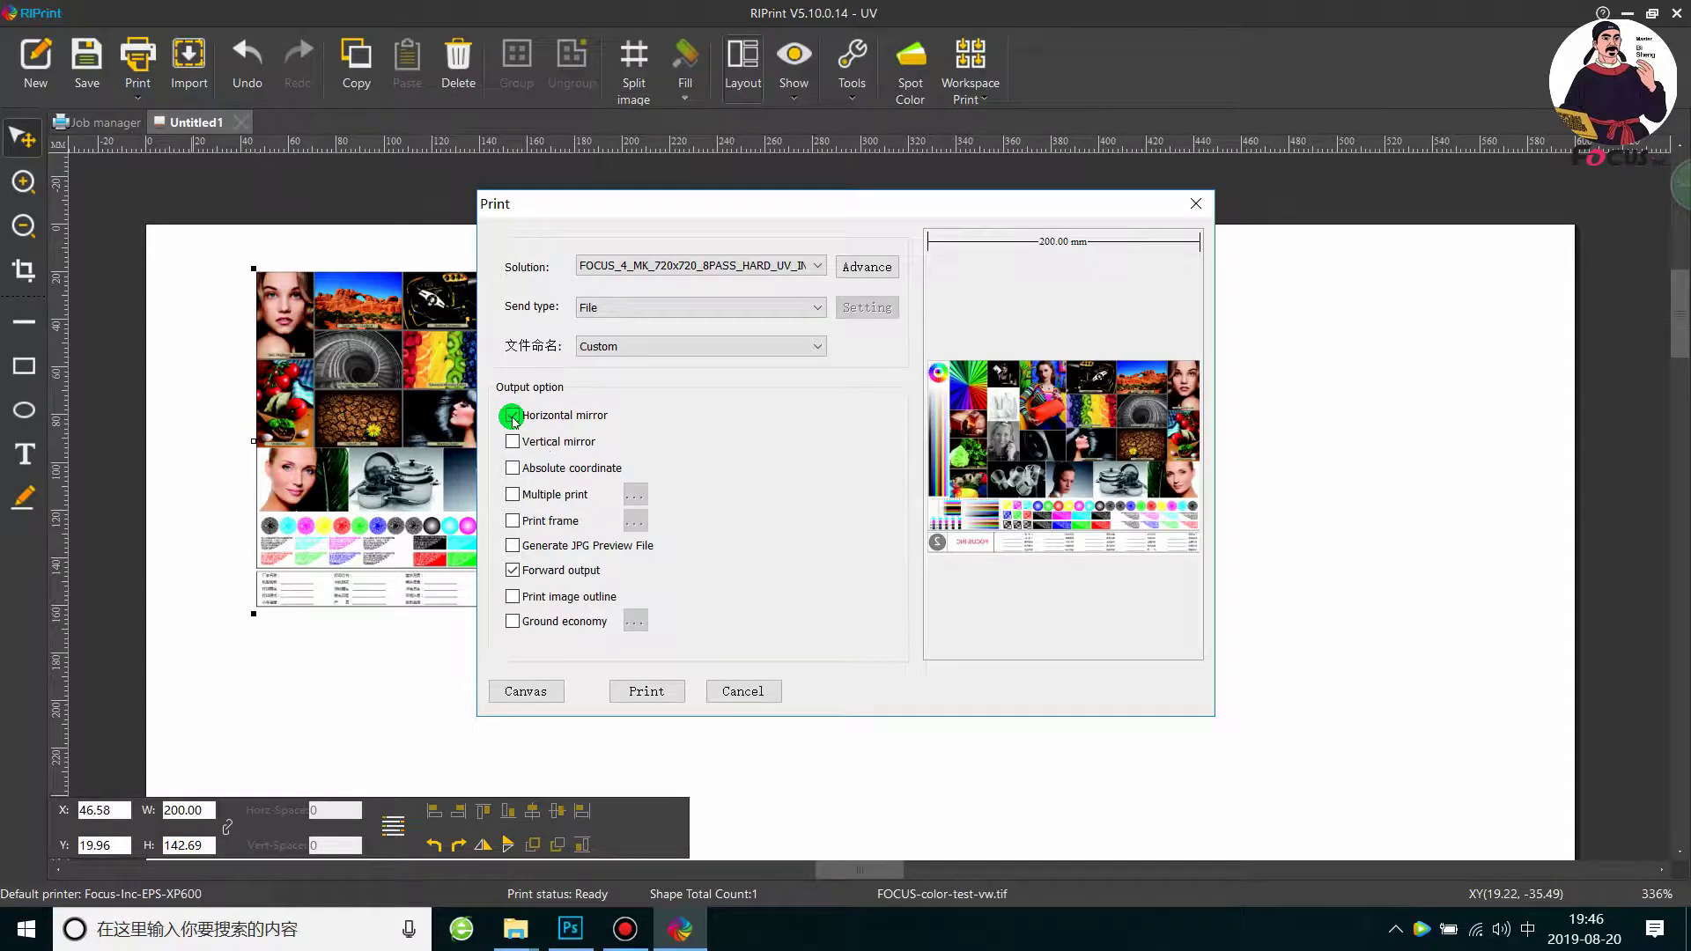
left_click(514, 417)
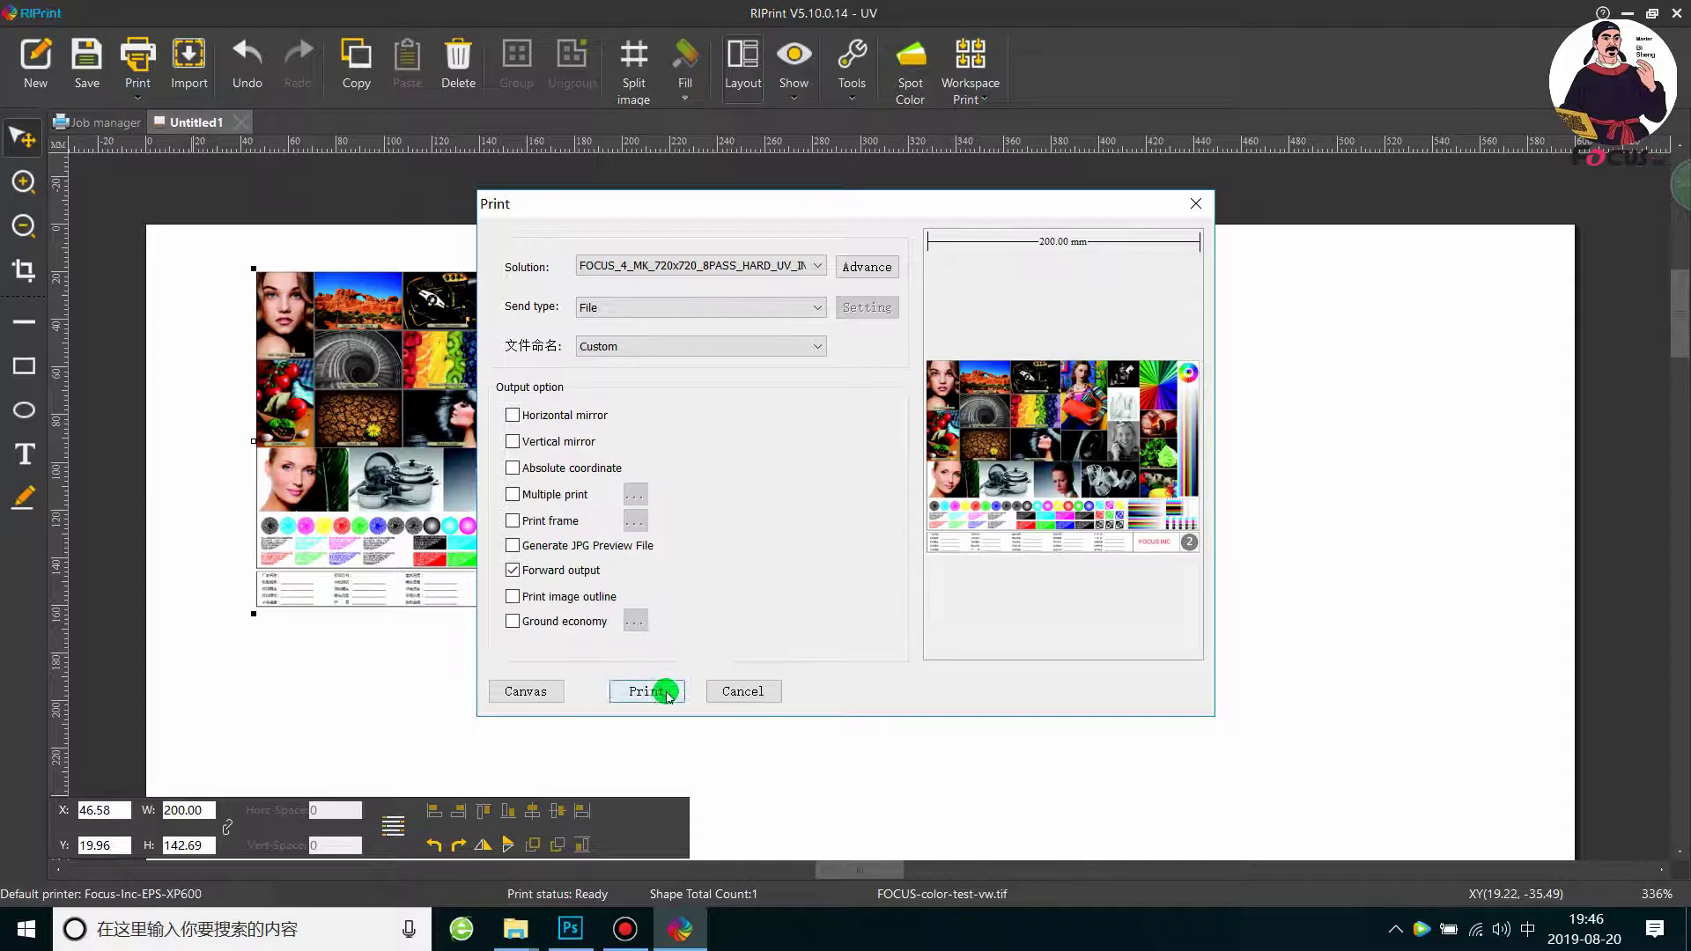
Step: Output the job as a PRN file named Focus-cmyk-test on the desktop and select it in the job list
left_click(646, 690)
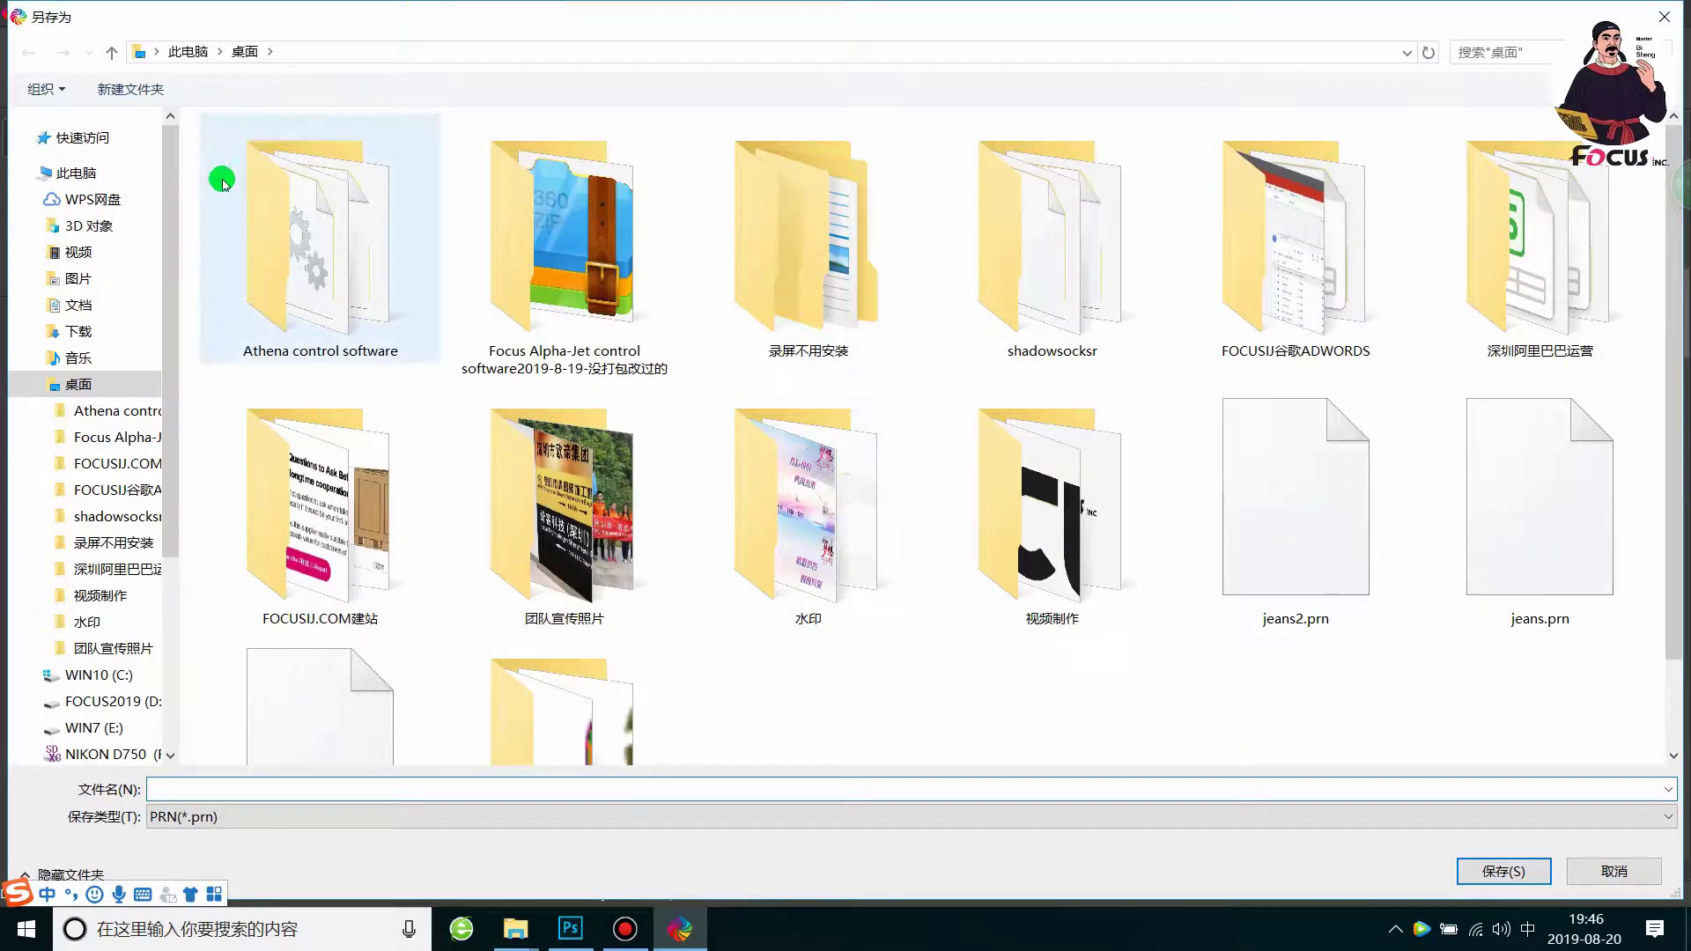
left_click_drag(170, 446, 178, 632)
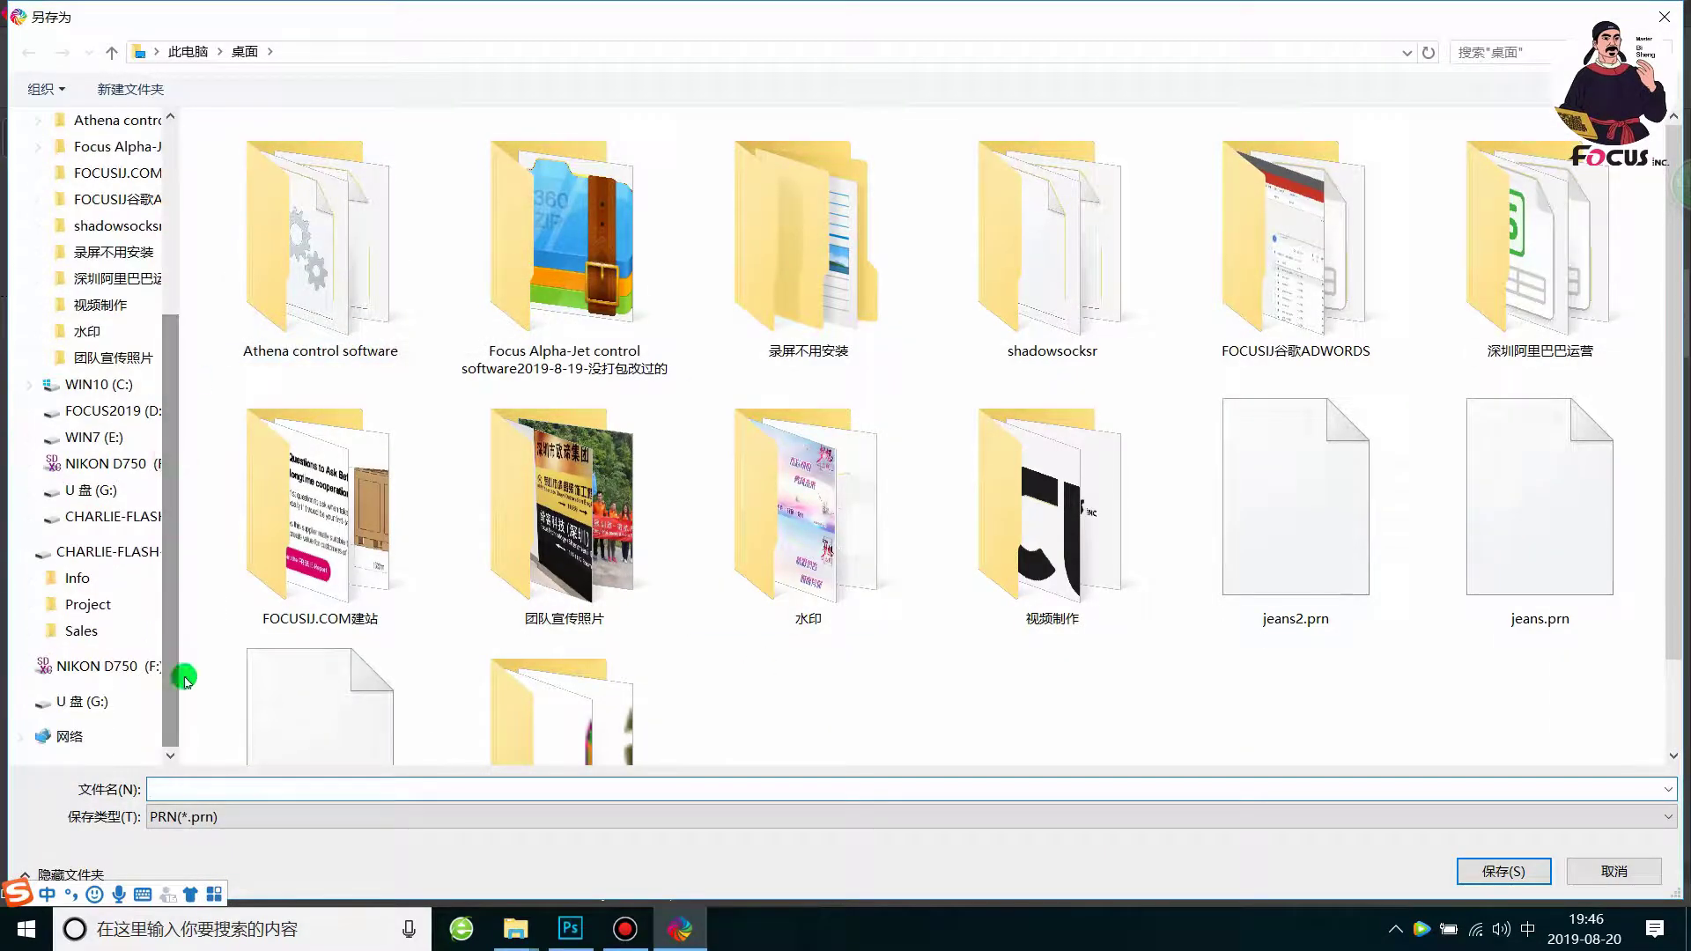
left_click(188, 786)
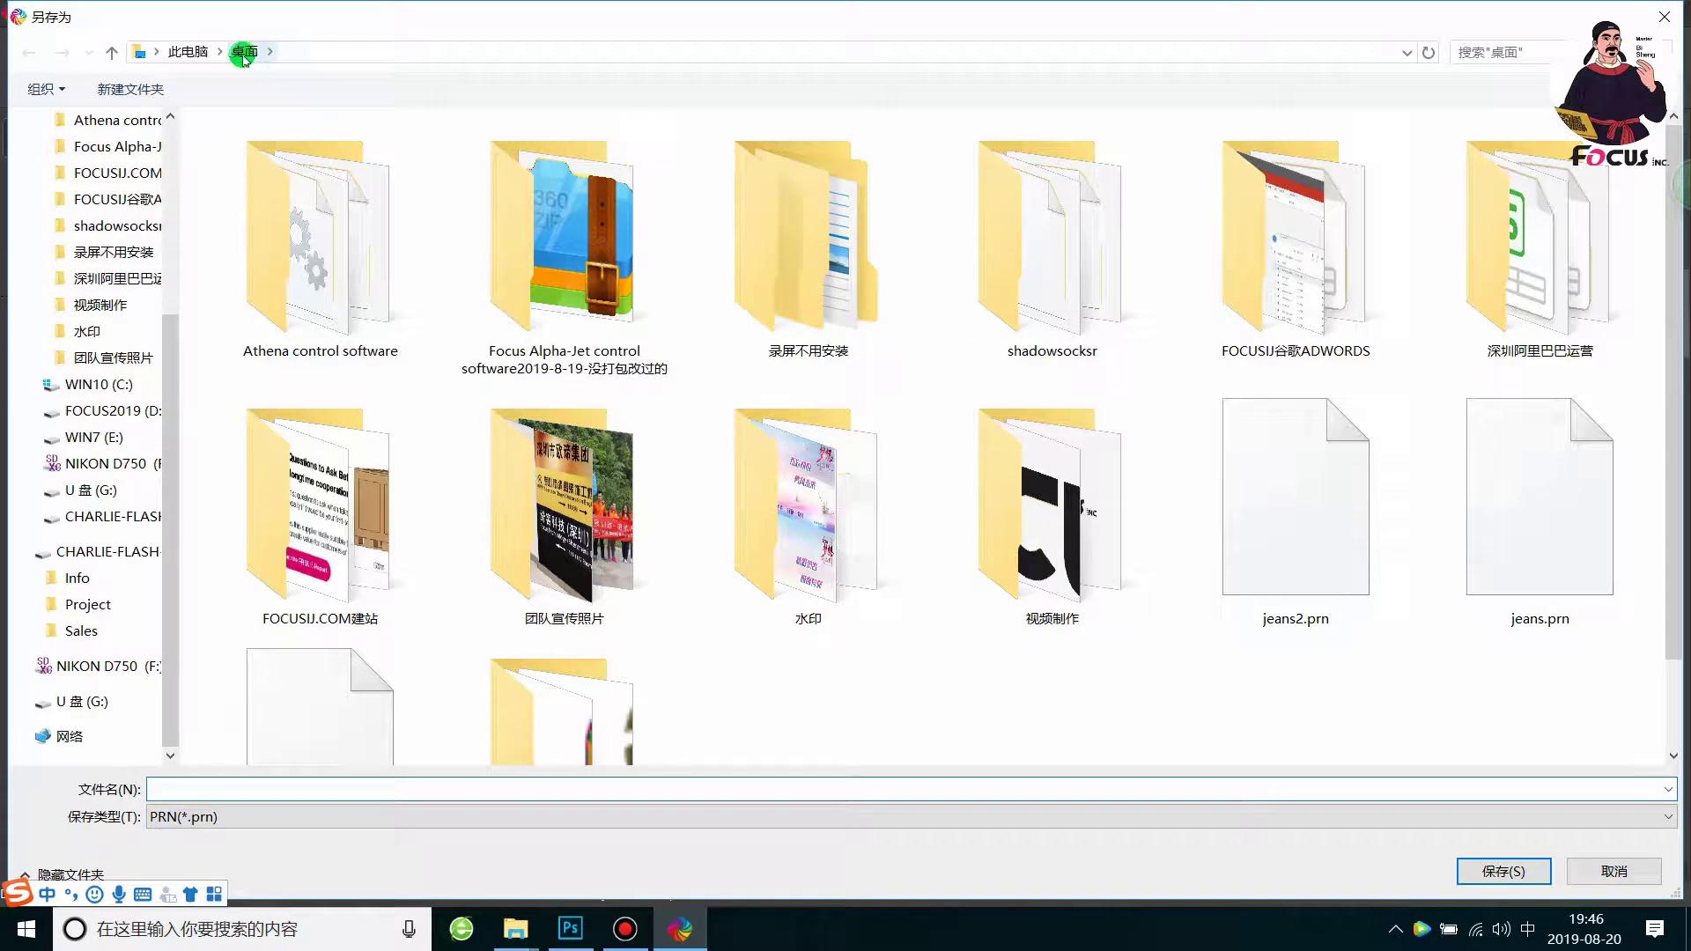
left_click_drag(170, 378, 171, 193)
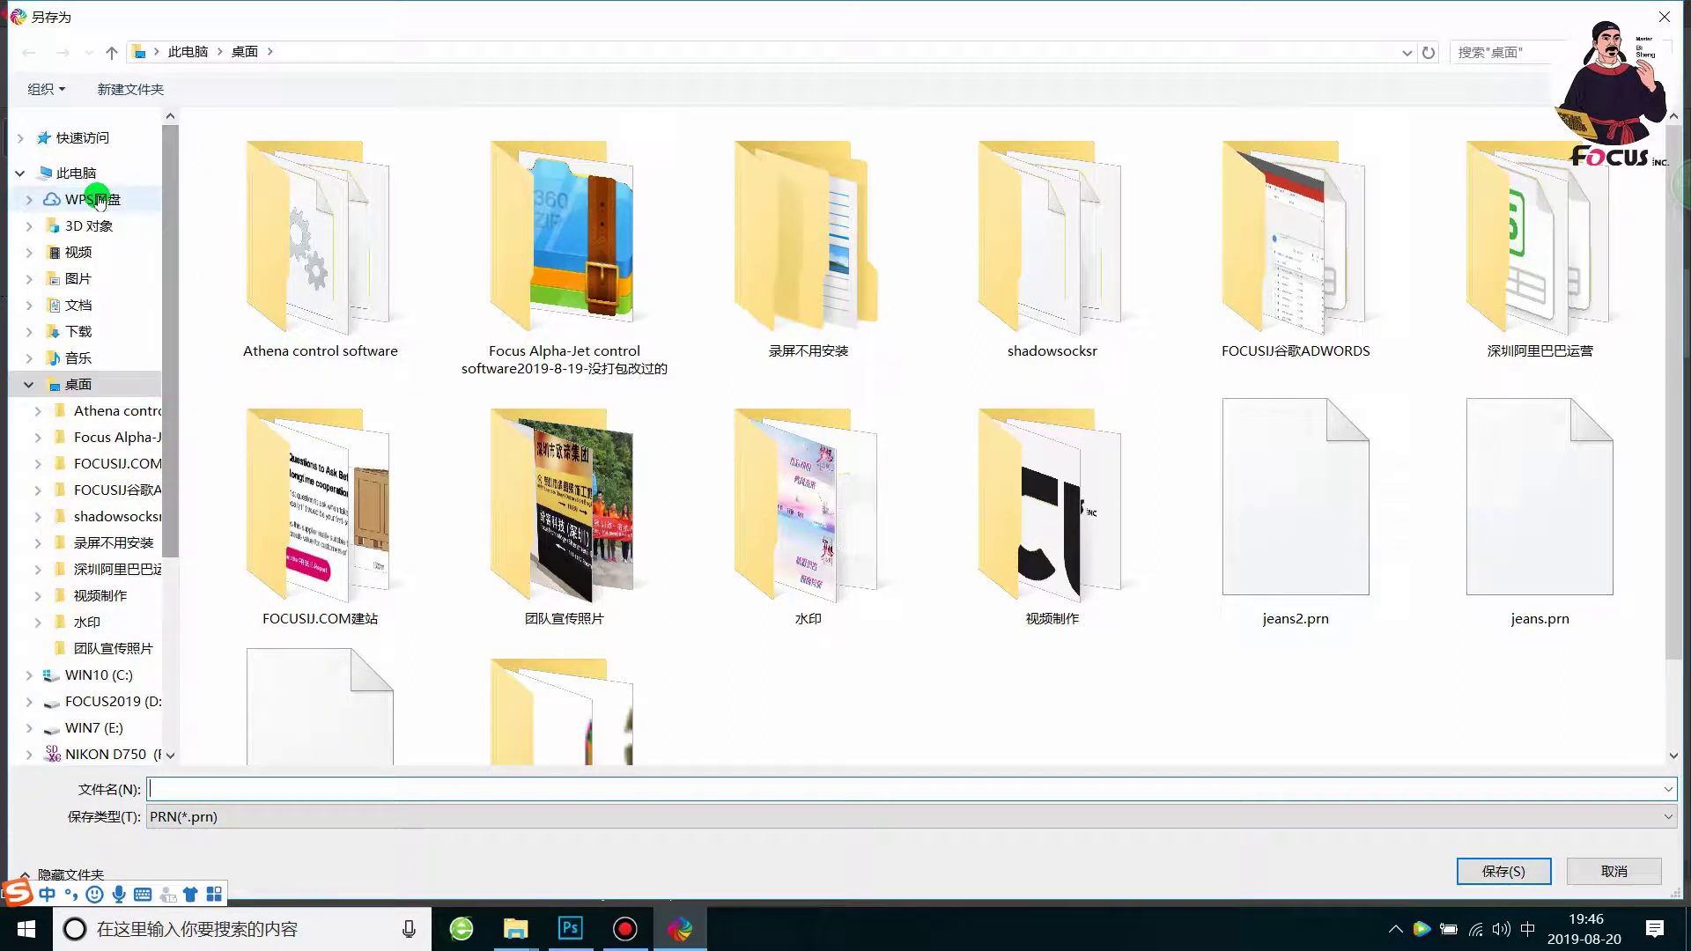
left_click(66, 384)
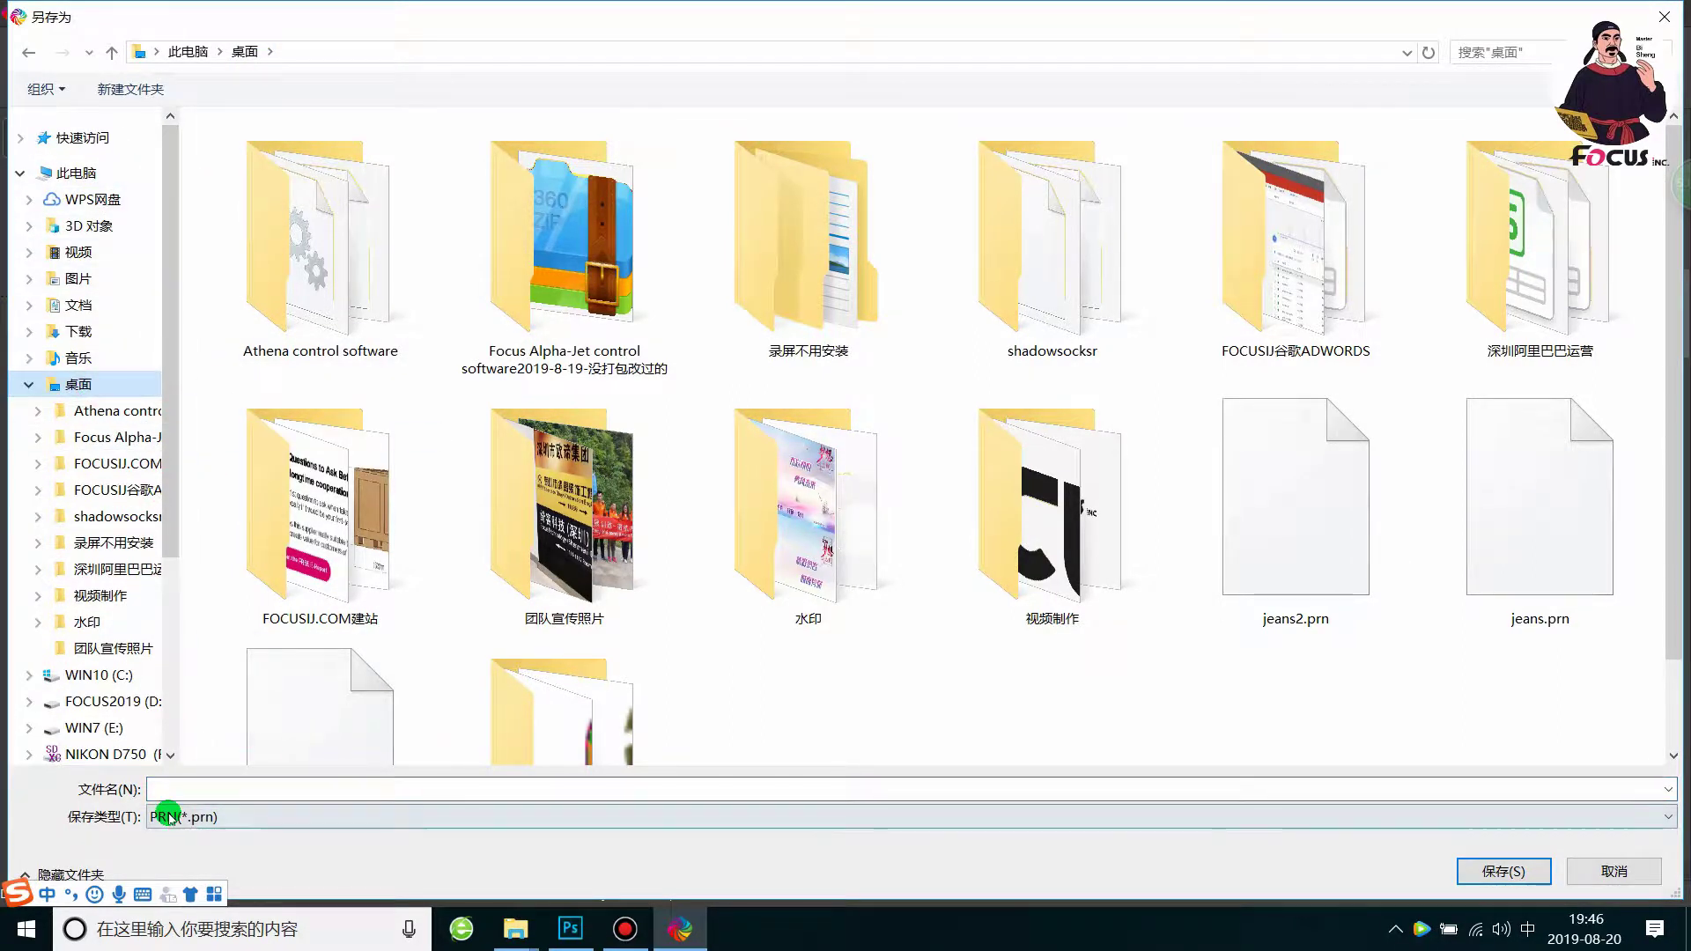
left_click(184, 798)
type("F")
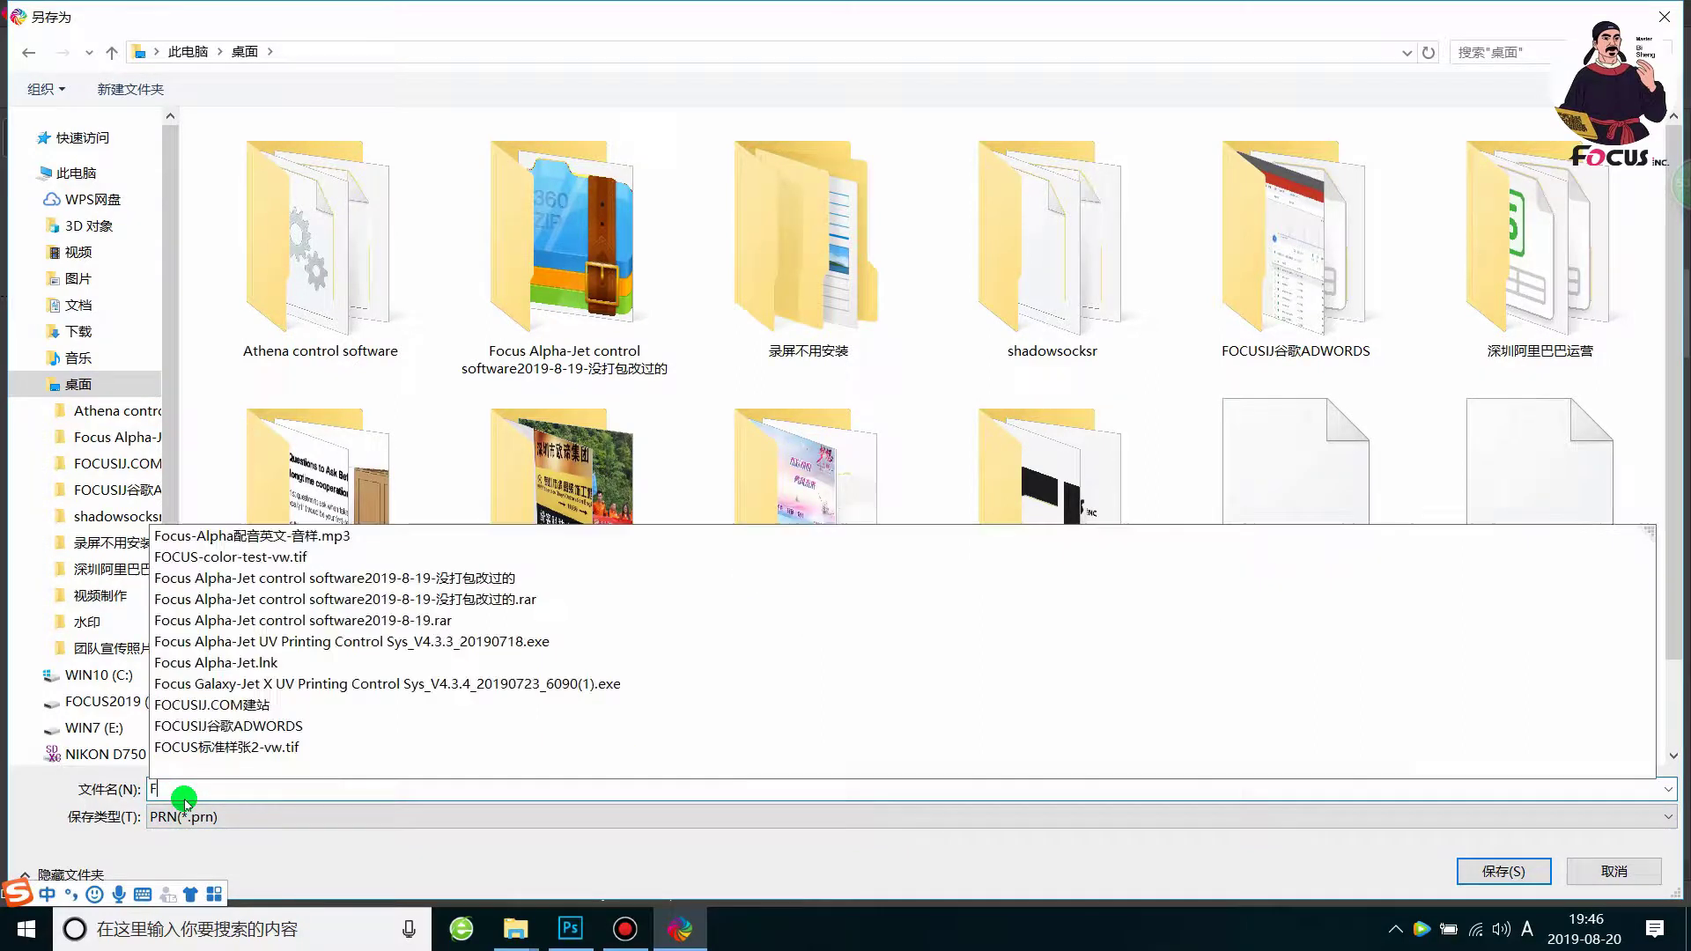
type("ocu")
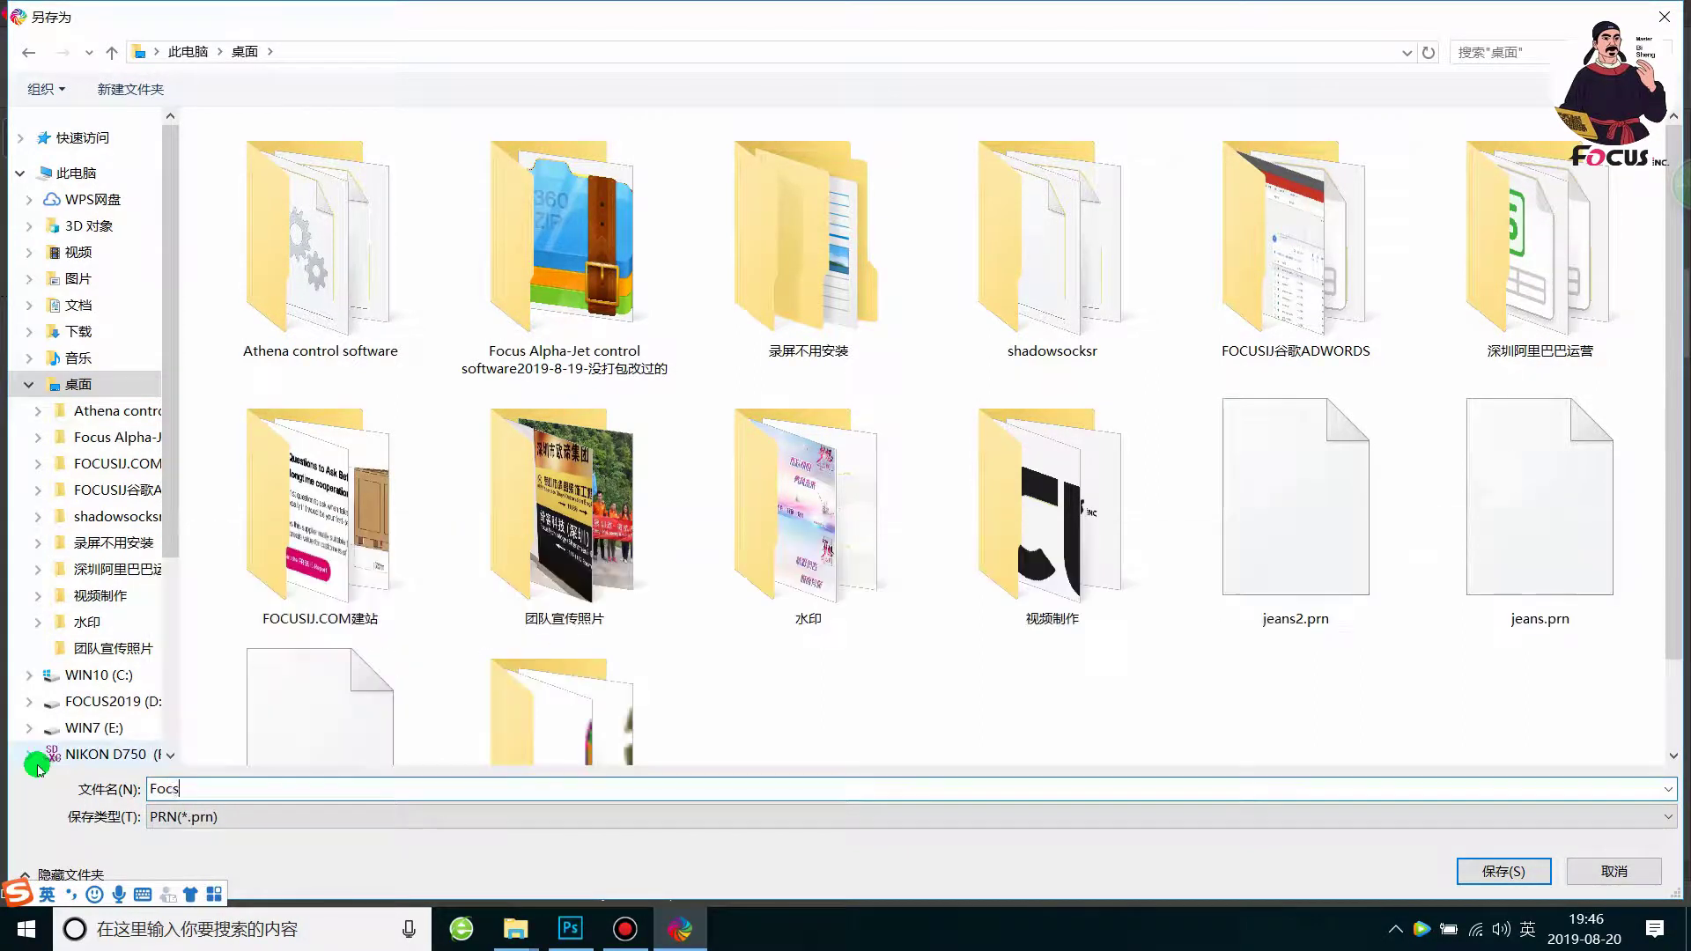
type("s-cmyk-test")
key("Return")
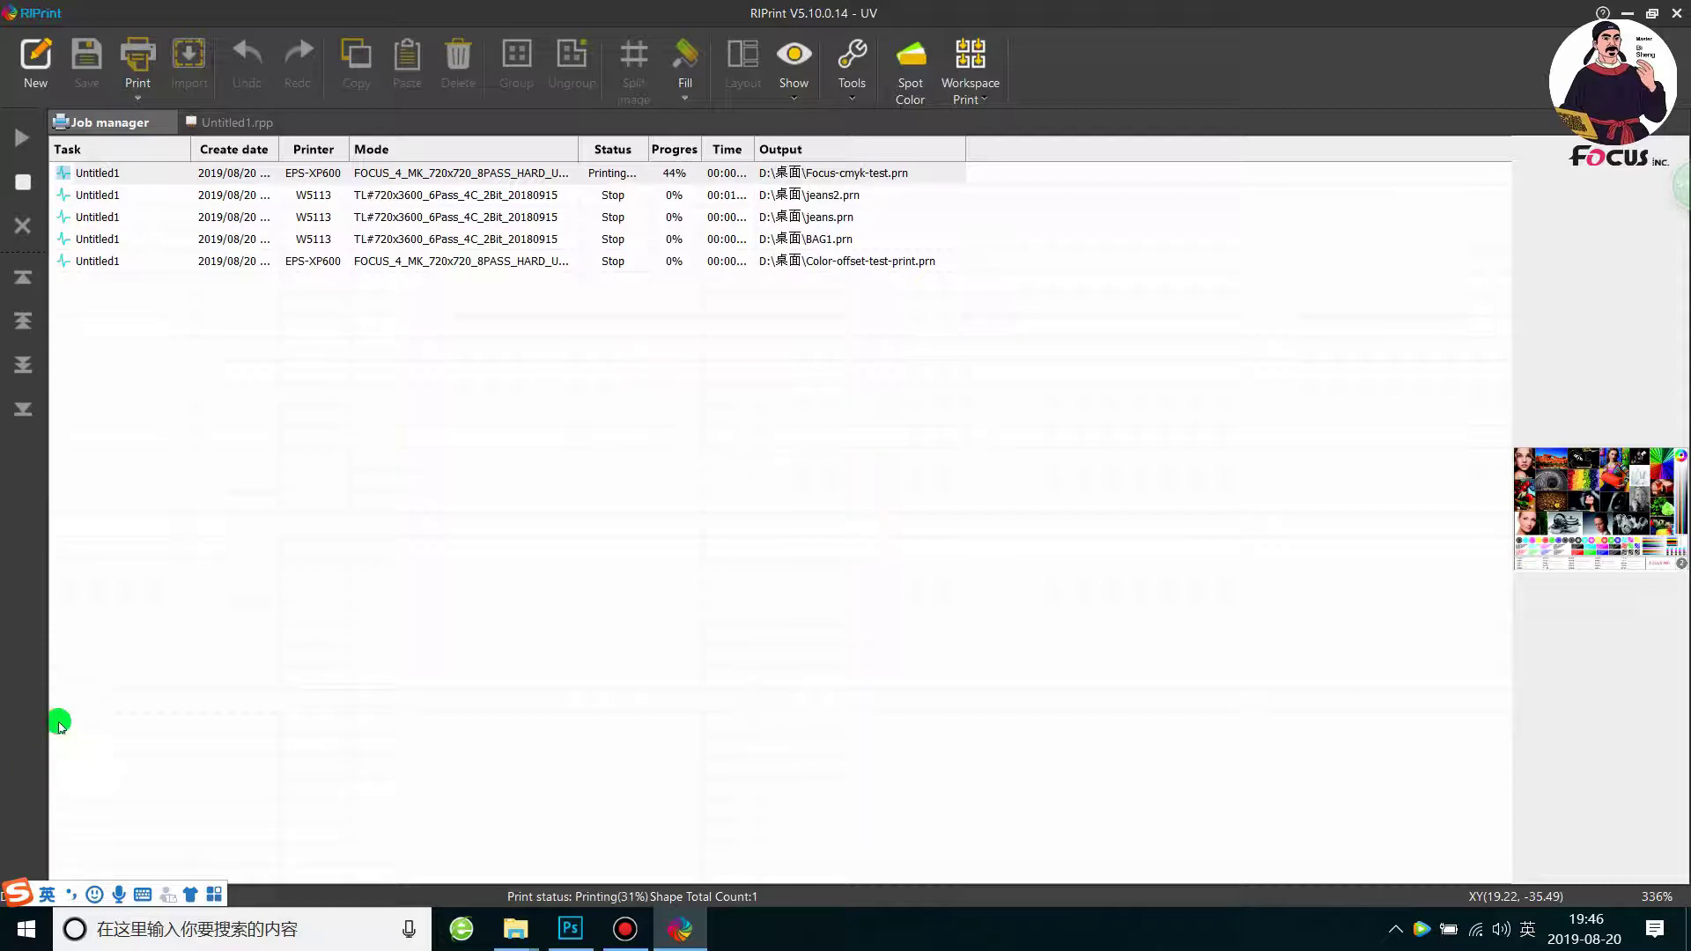
left_click(674, 174)
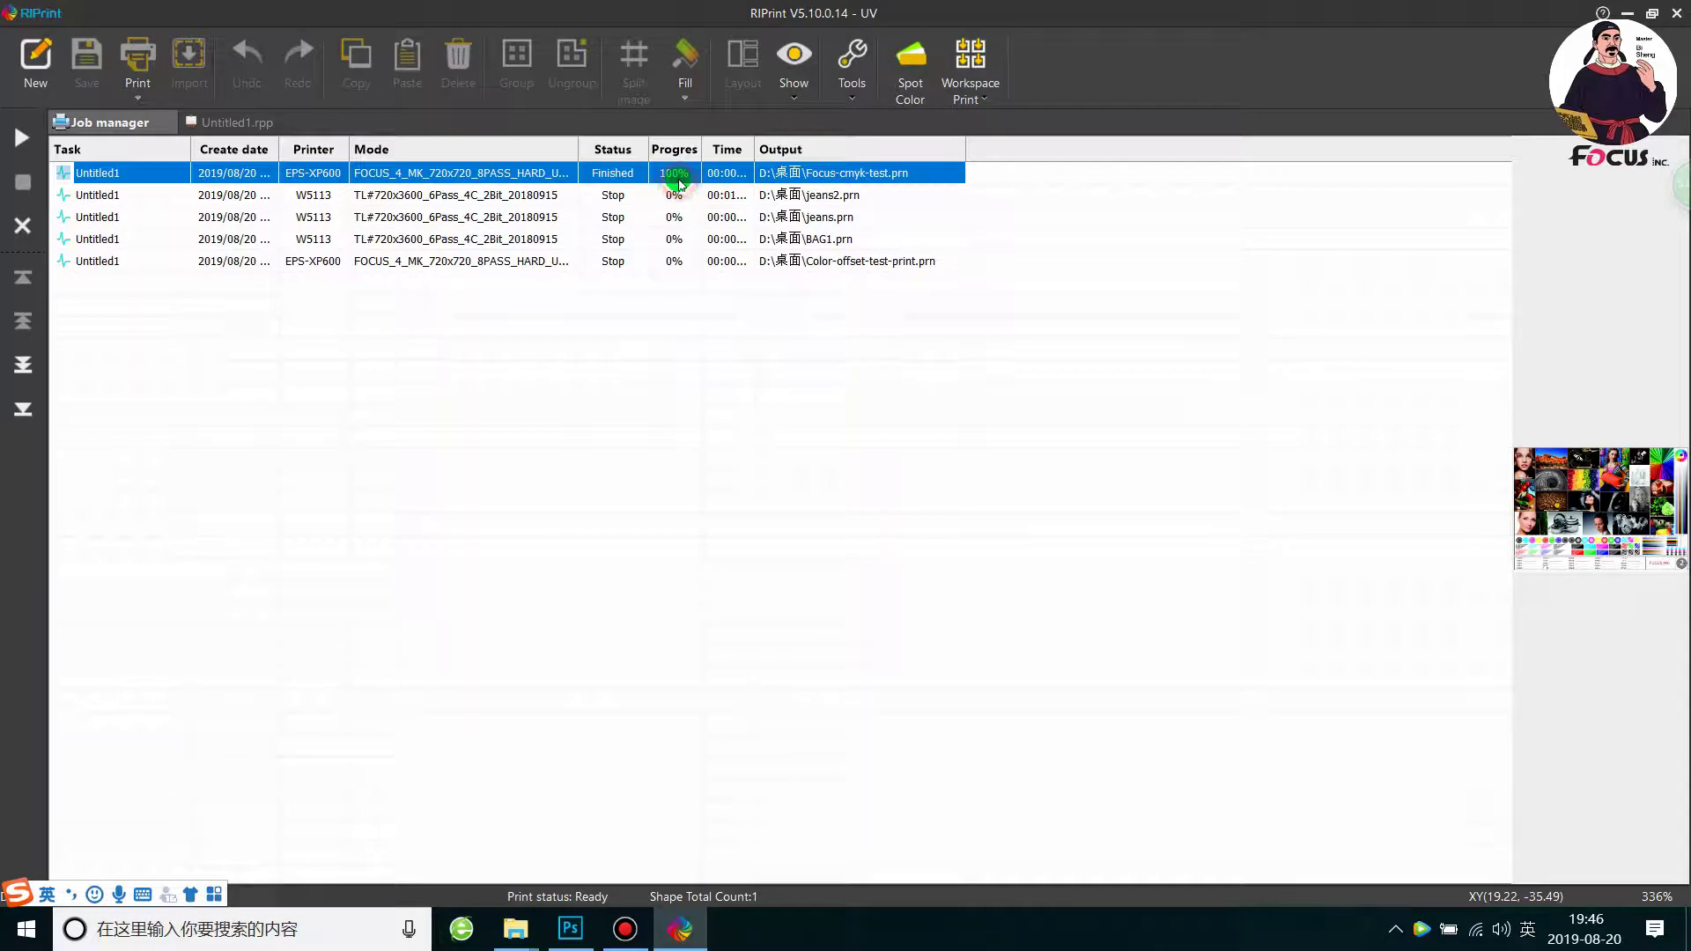
Step: Start the Focus Alpha-Jet control software from the desktop and close it again
left_click(1668, 16)
left_click(195, 712)
double_click(173, 779)
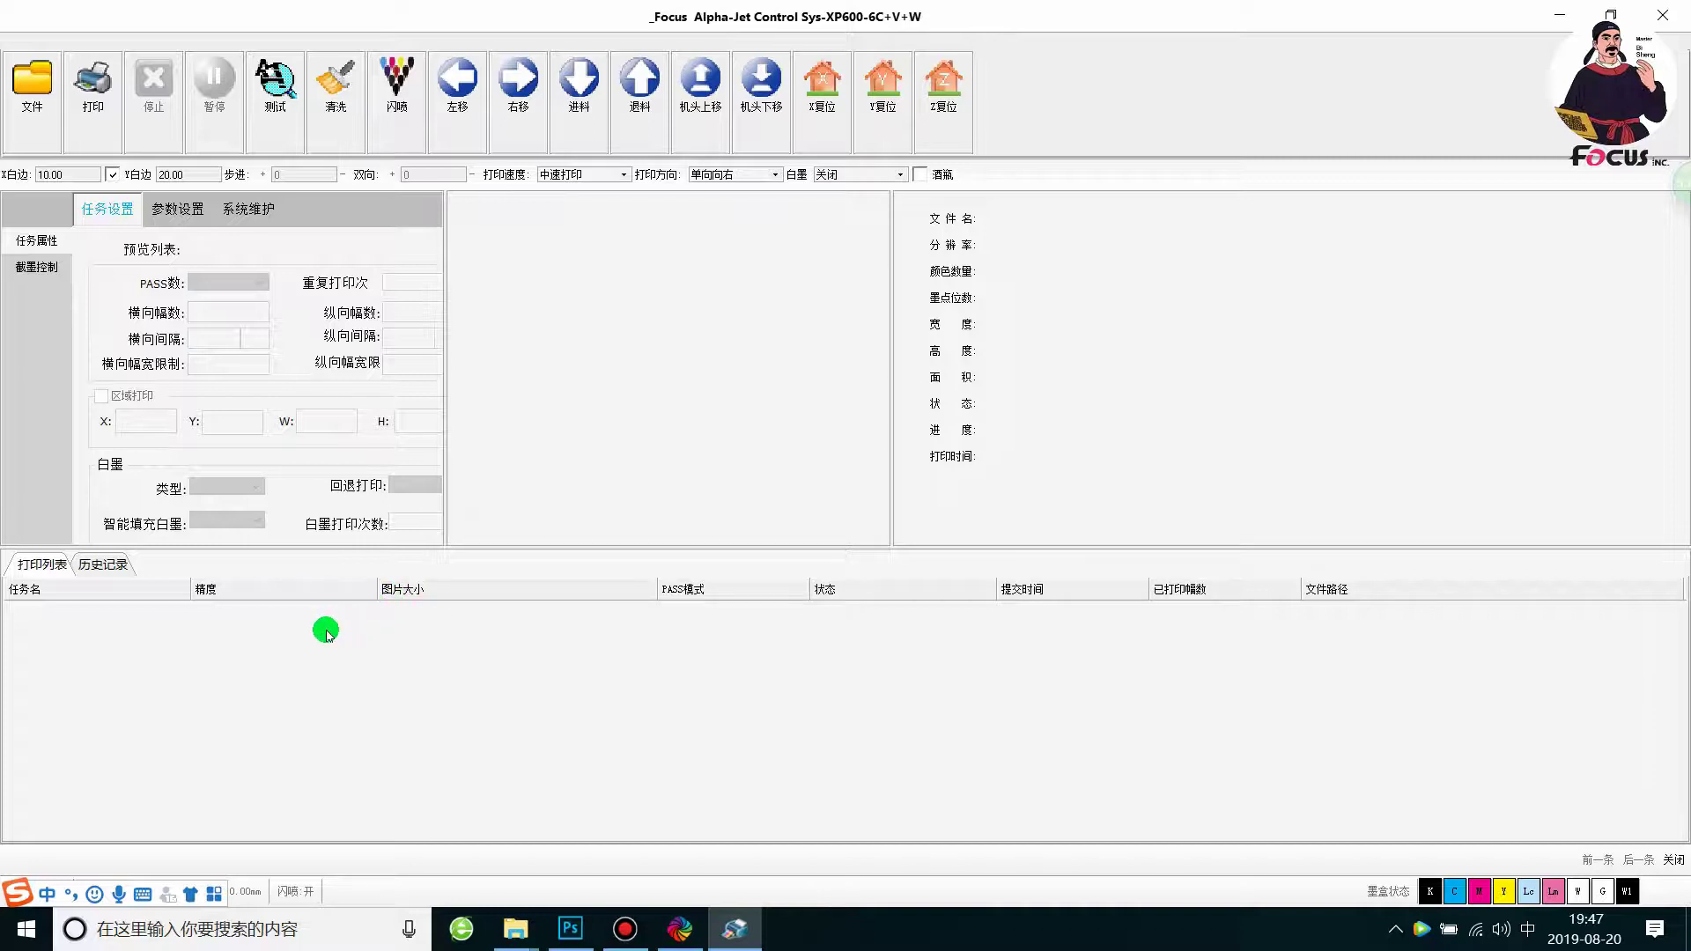
left_click(1655, 18)
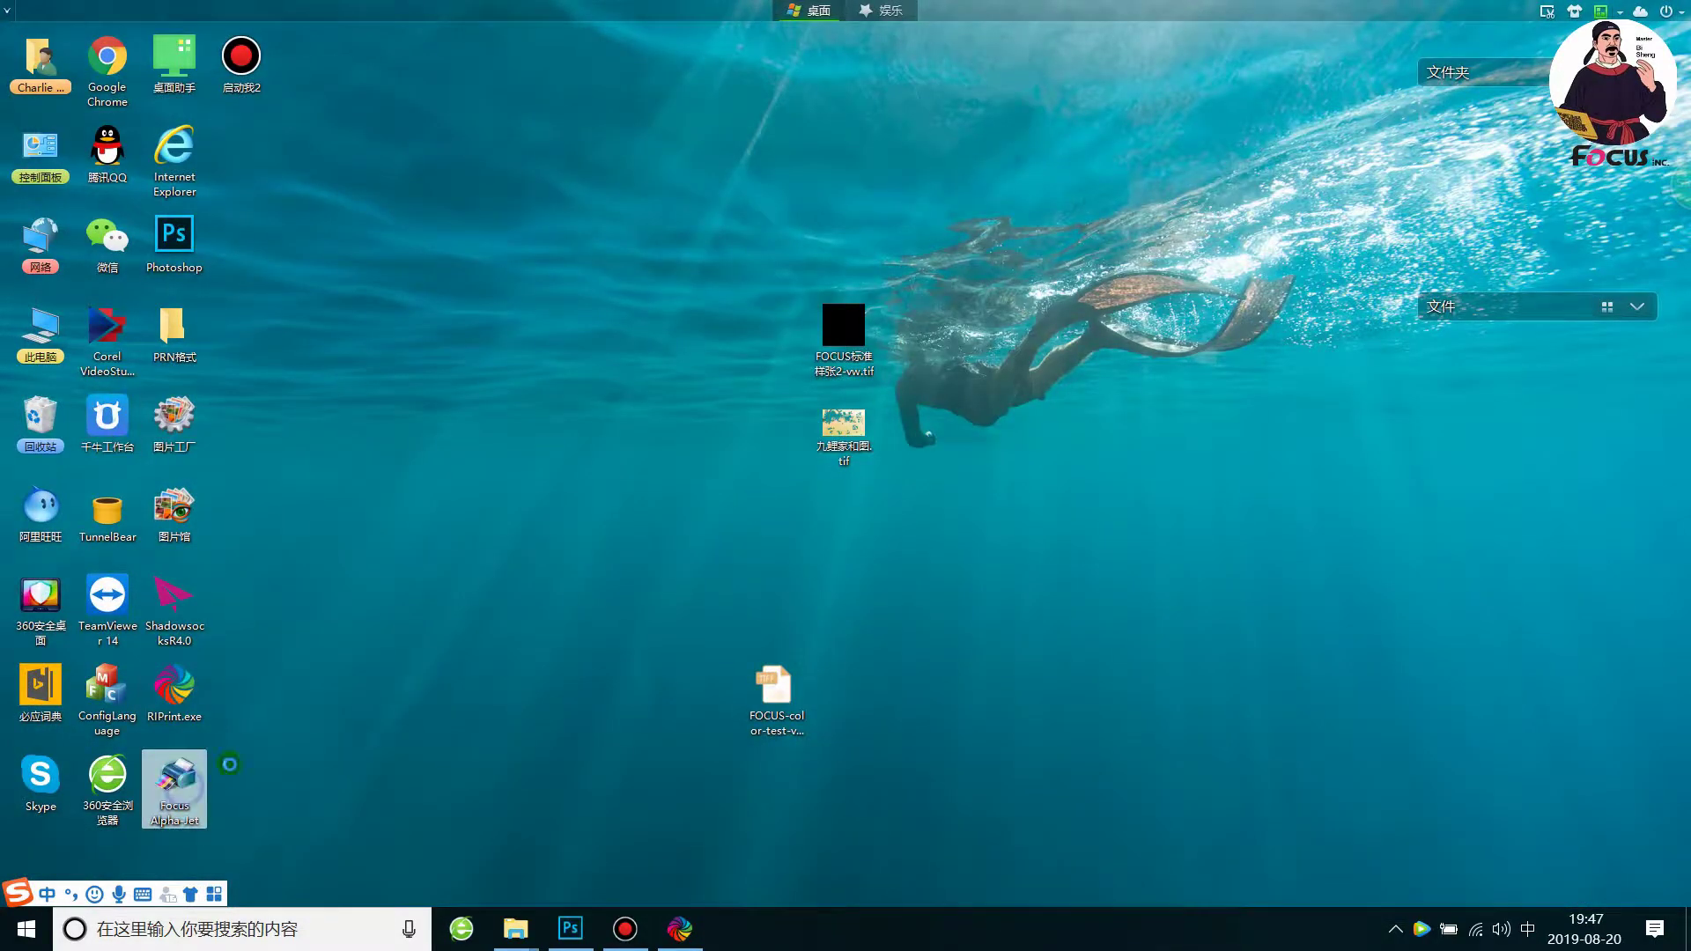
Step: Open the program folder of Focus Alpha-Jet and set the software language to English with ConfigLanguage
right_click(185, 783)
left_click(304, 325)
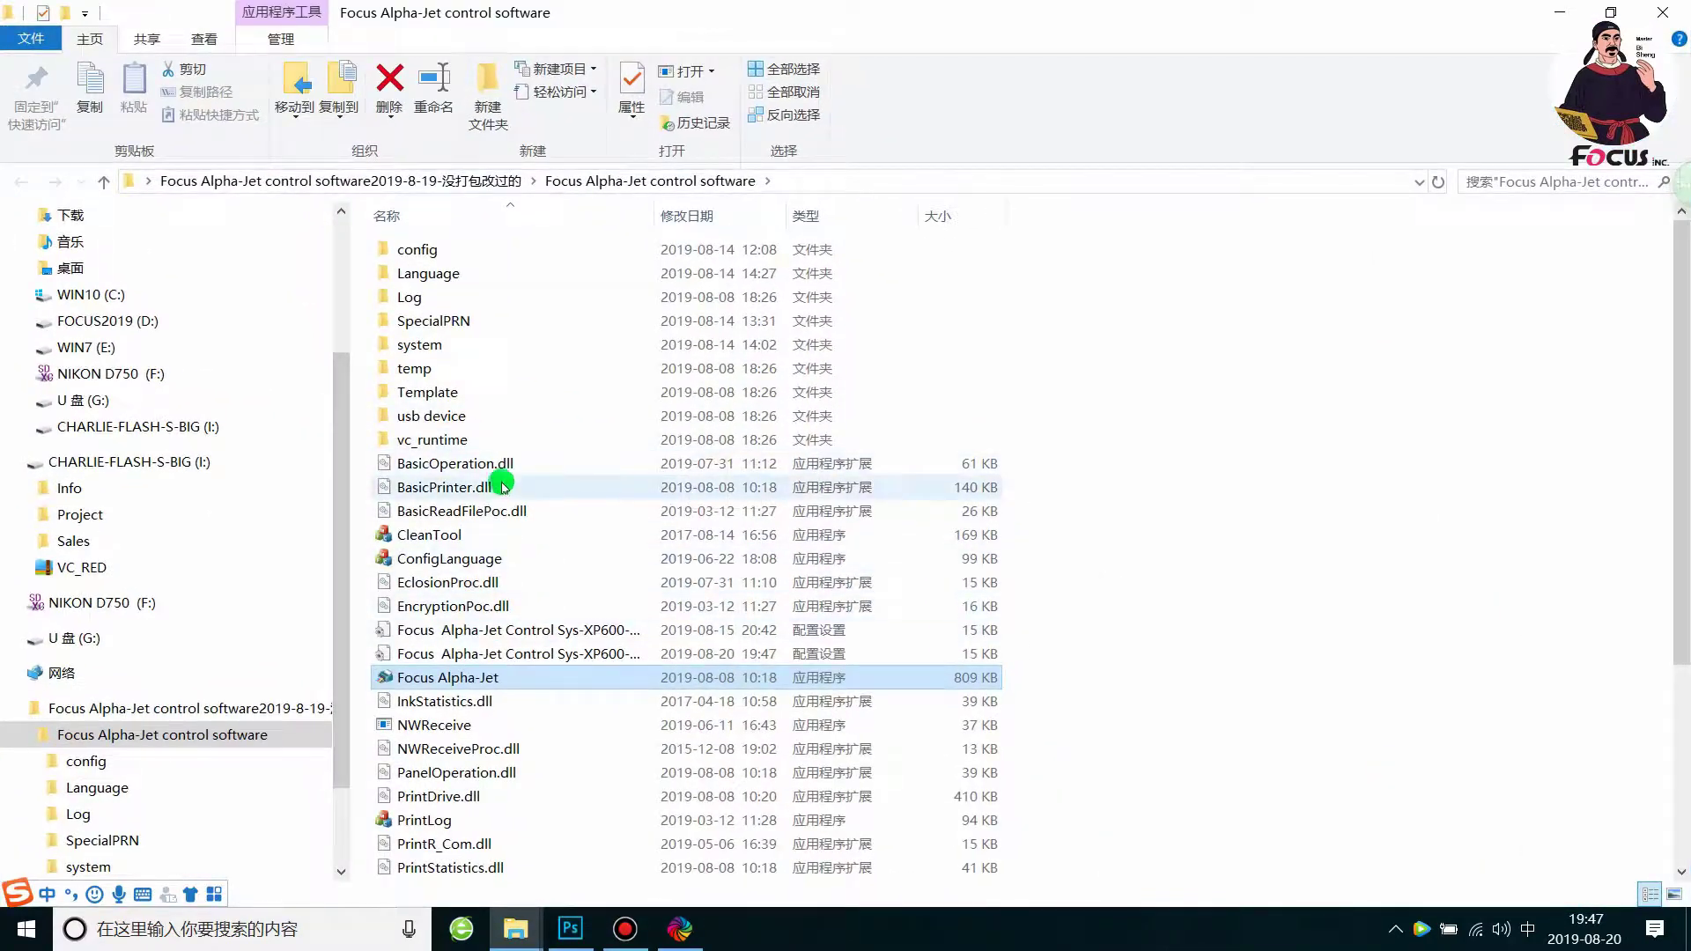
left_click(459, 560)
left_click(837, 465)
left_click(781, 487)
left_click(1053, 429)
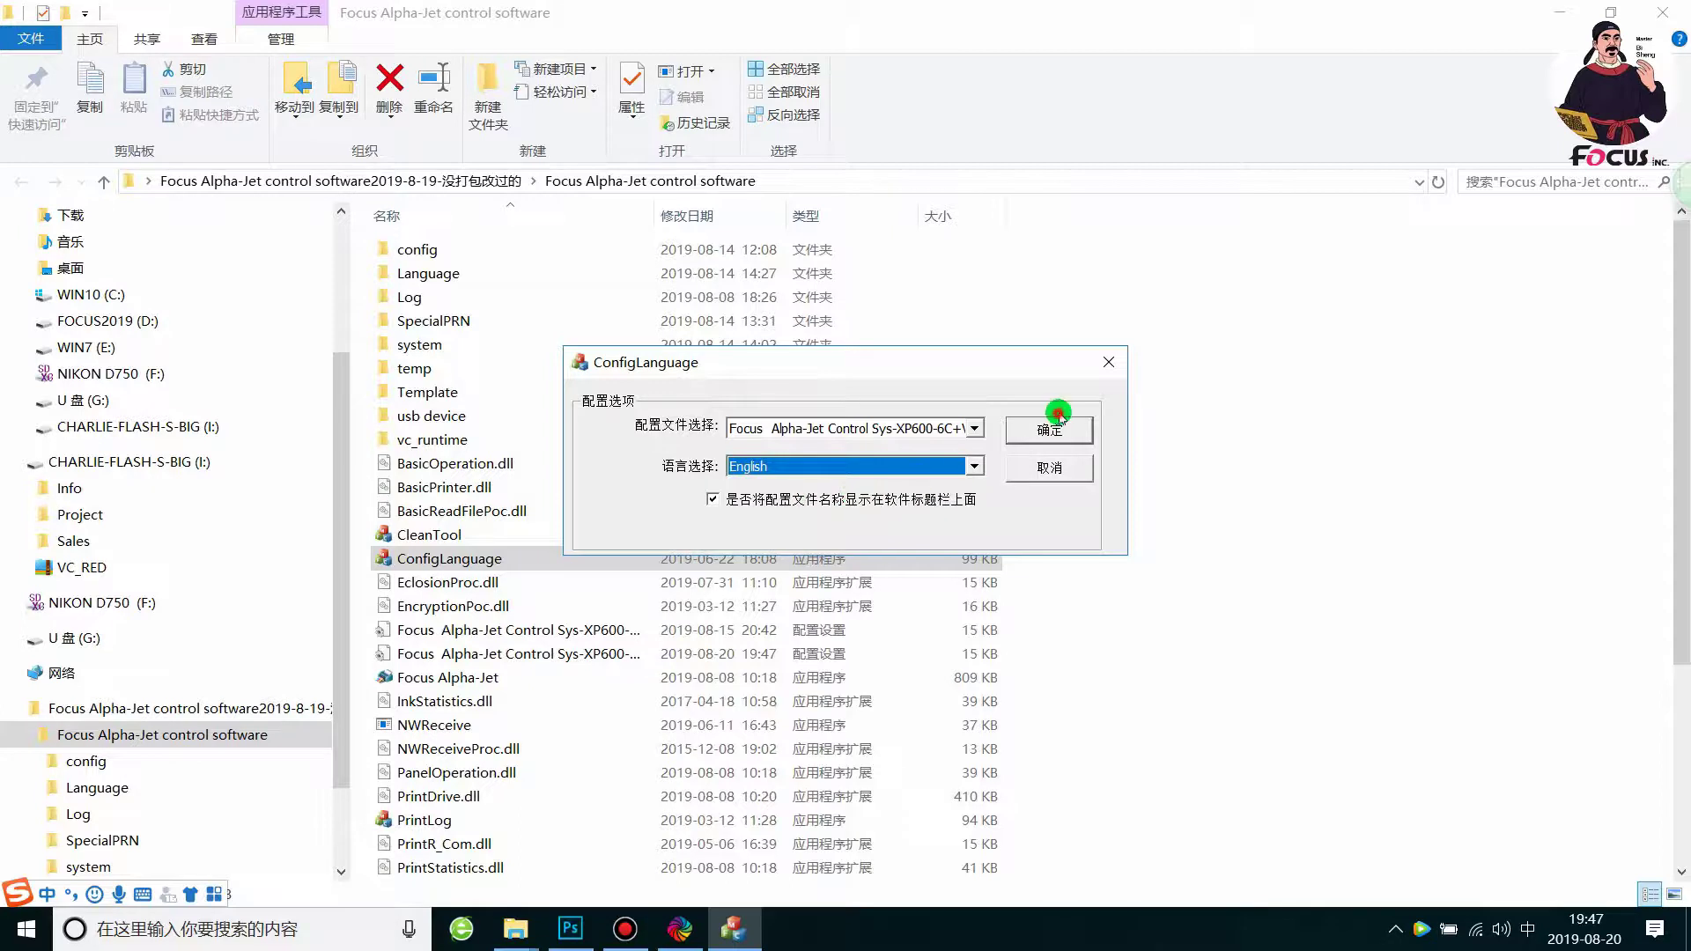
Step: Start the Focus Alpha-Jet control software from its program folder
scroll(600, 612, "down", 1)
scroll(601, 612, "down", 3)
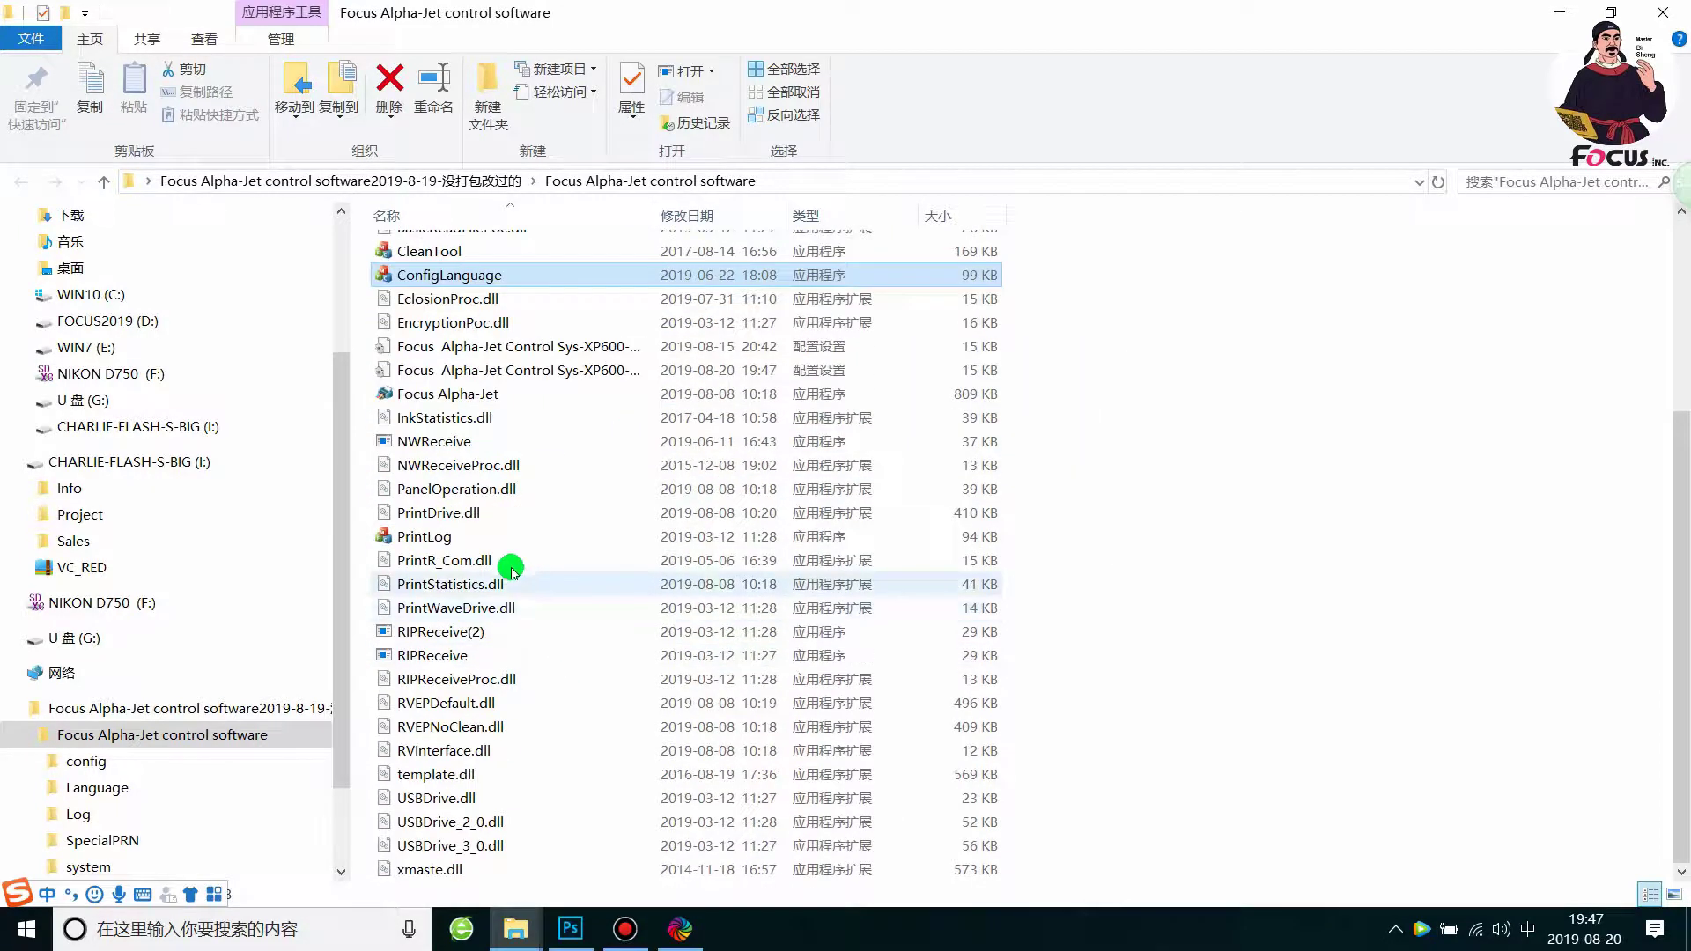
left_click(454, 392)
double_click(792, 392)
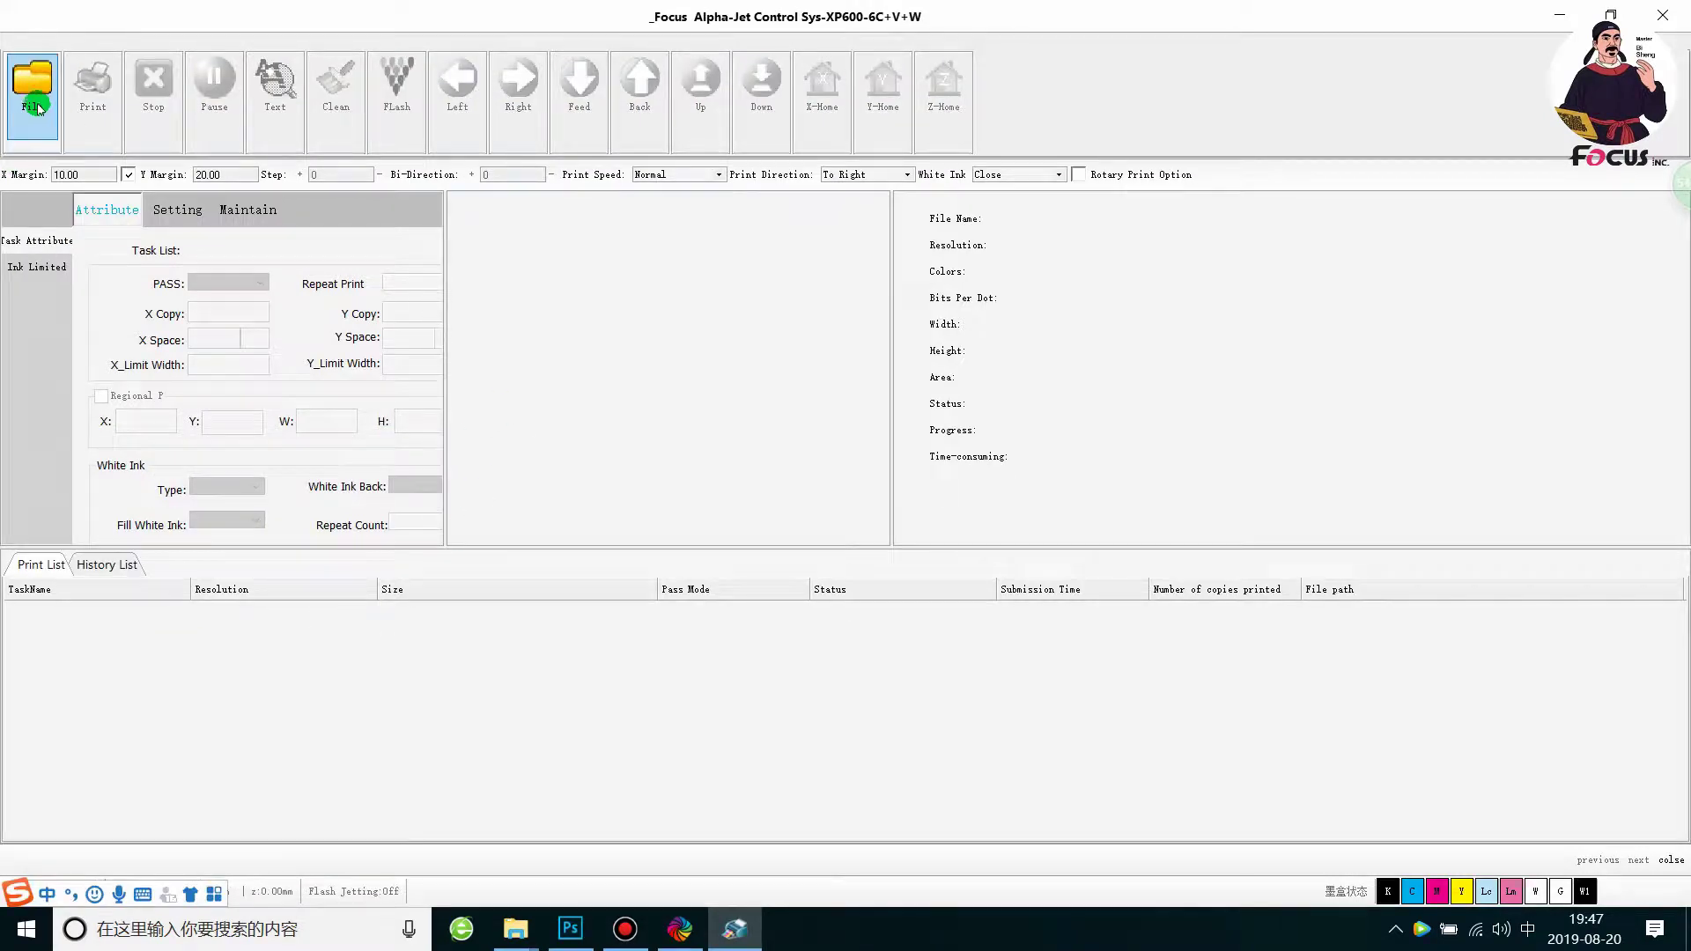
Step: Load the Focus-cmyk-test print file from the desktop and select it in the print list
left_click(37, 108)
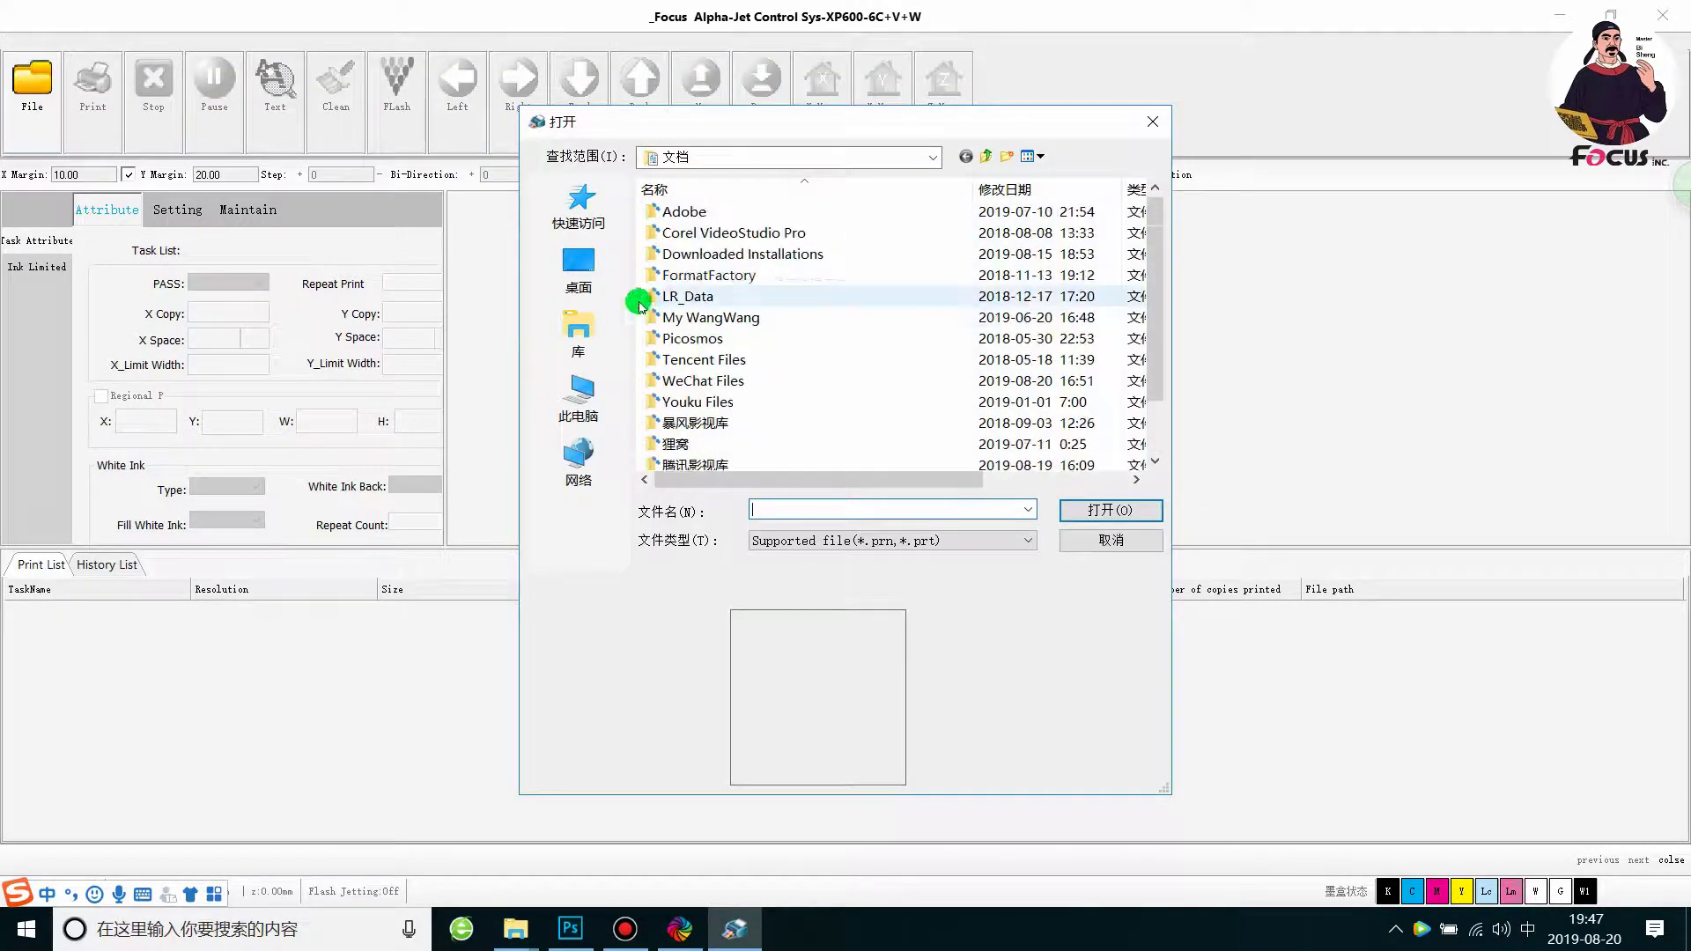
left_click(579, 266)
left_click_drag(1156, 333, 1154, 189)
left_click(695, 214)
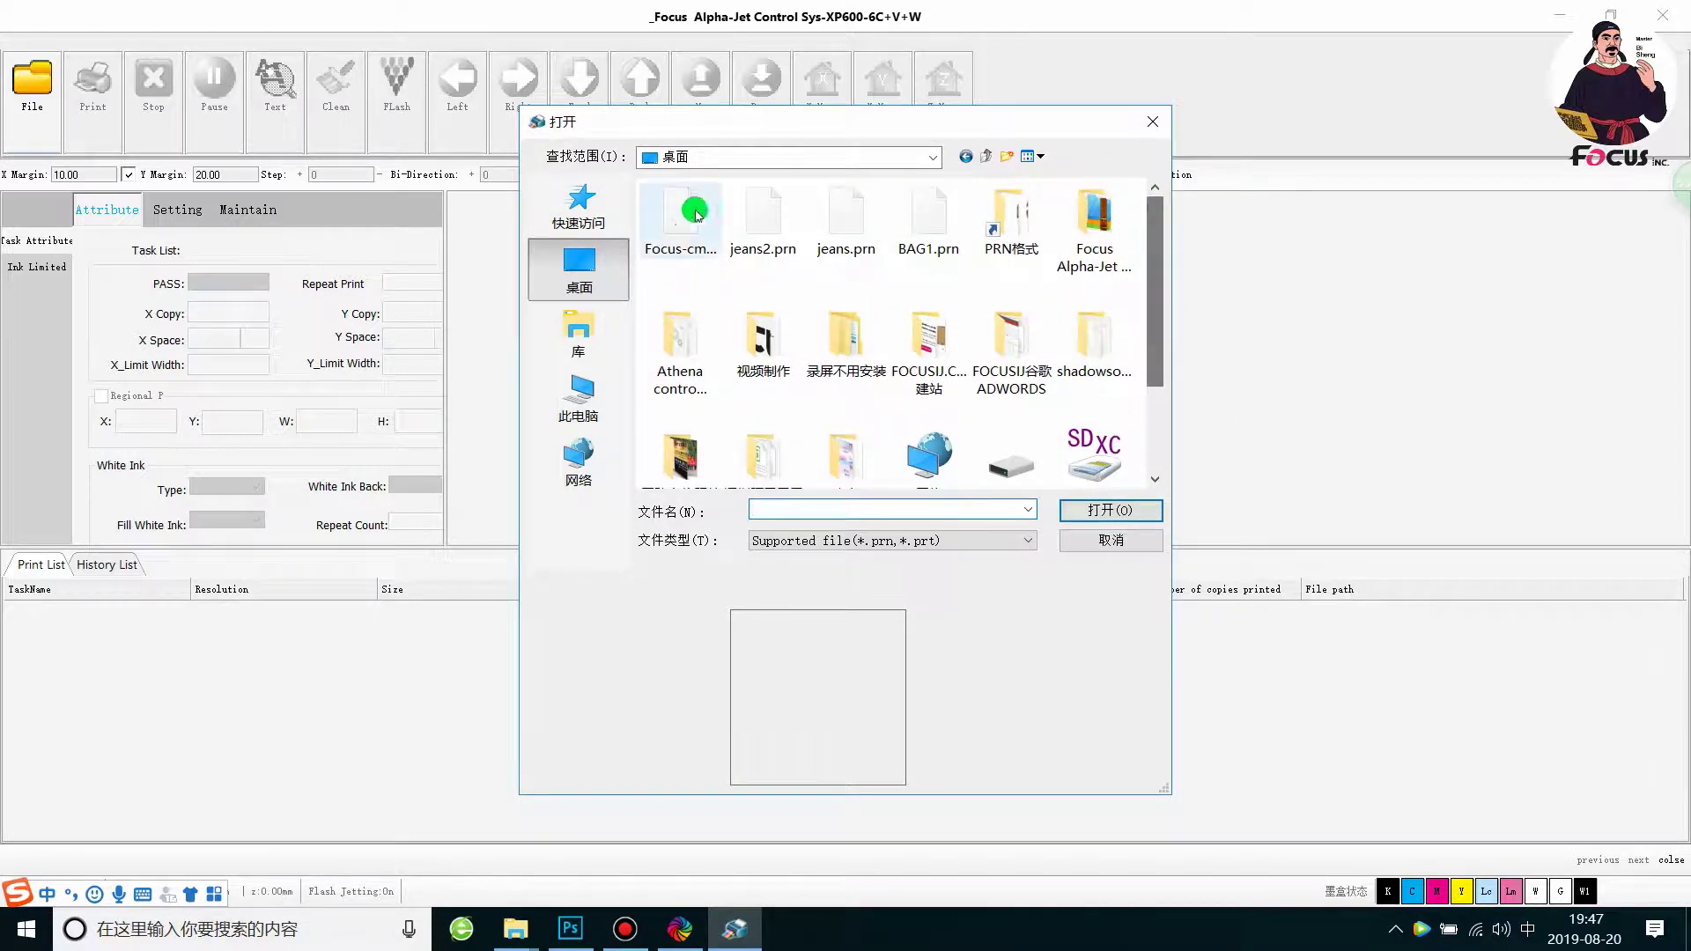
left_click(1098, 512)
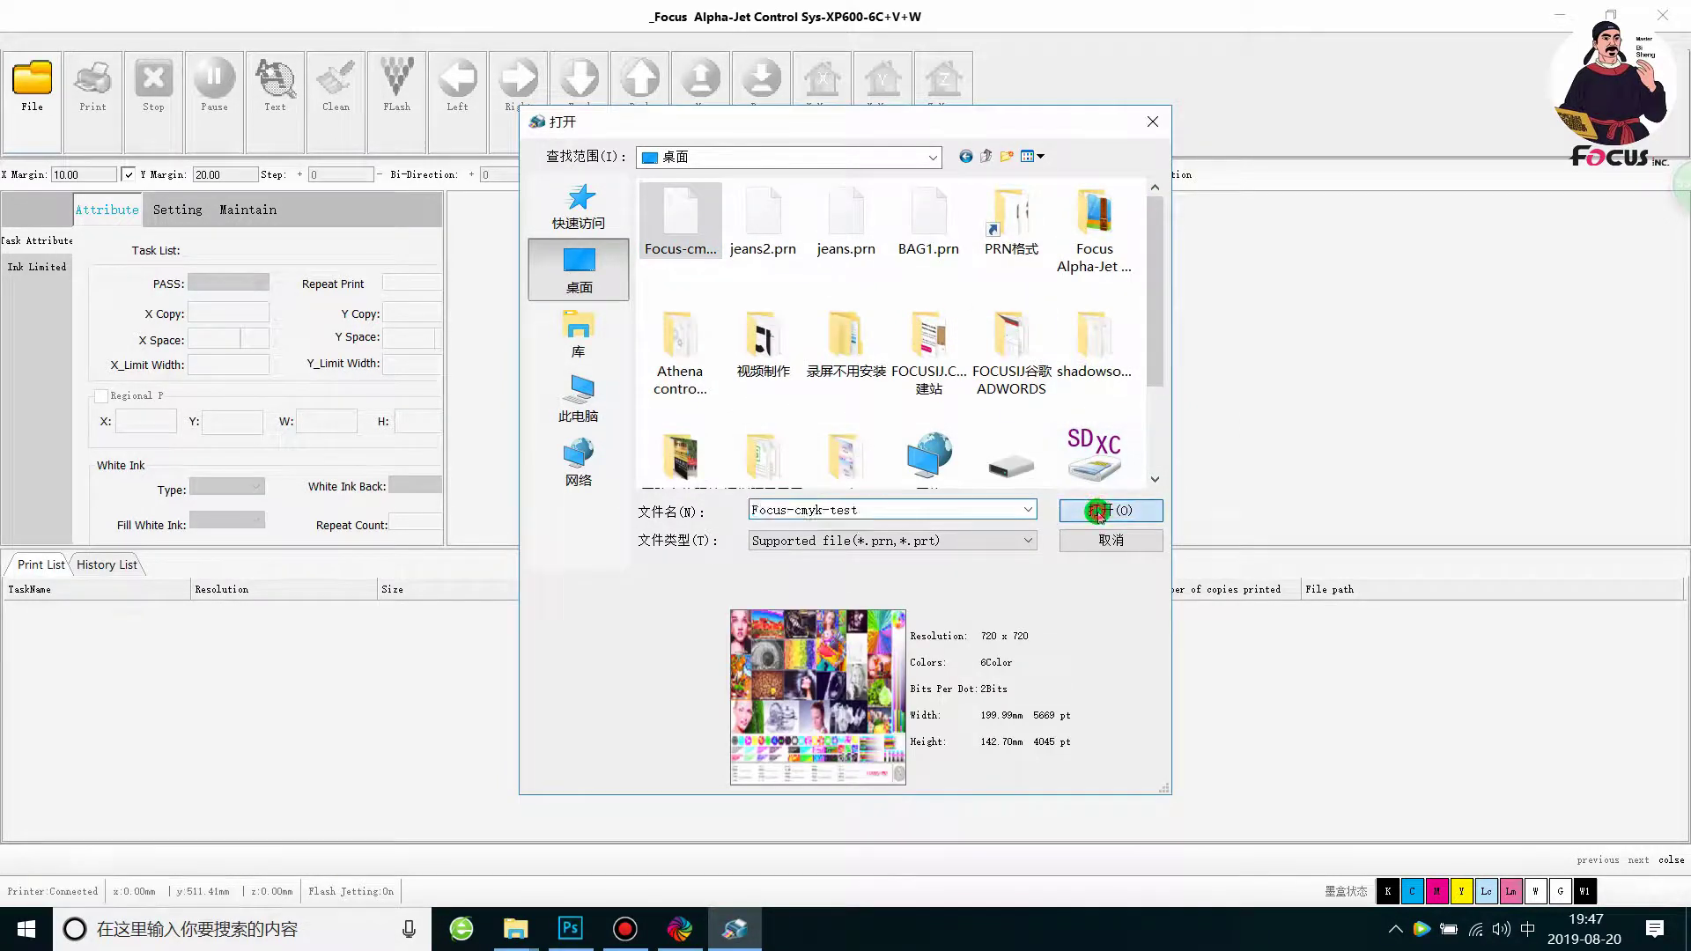
left_click(617, 608)
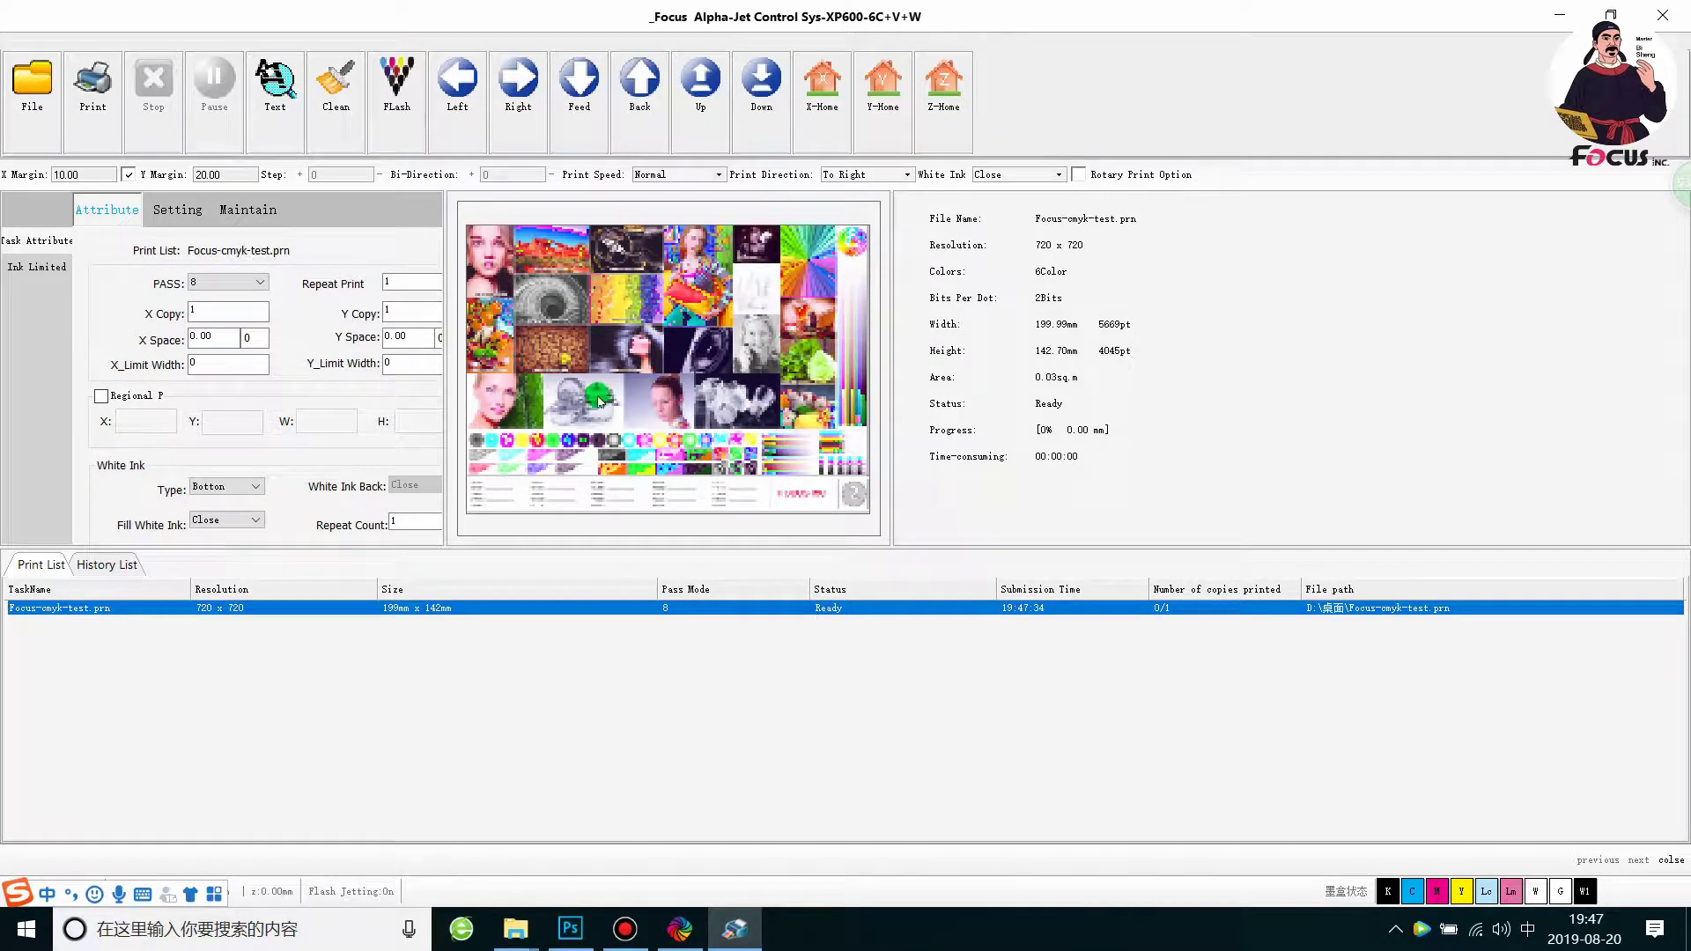
Step: Switch between Photoshop and Focus Alpha-Jet to compare the original image with the loaded print preview
left_click(586, 941)
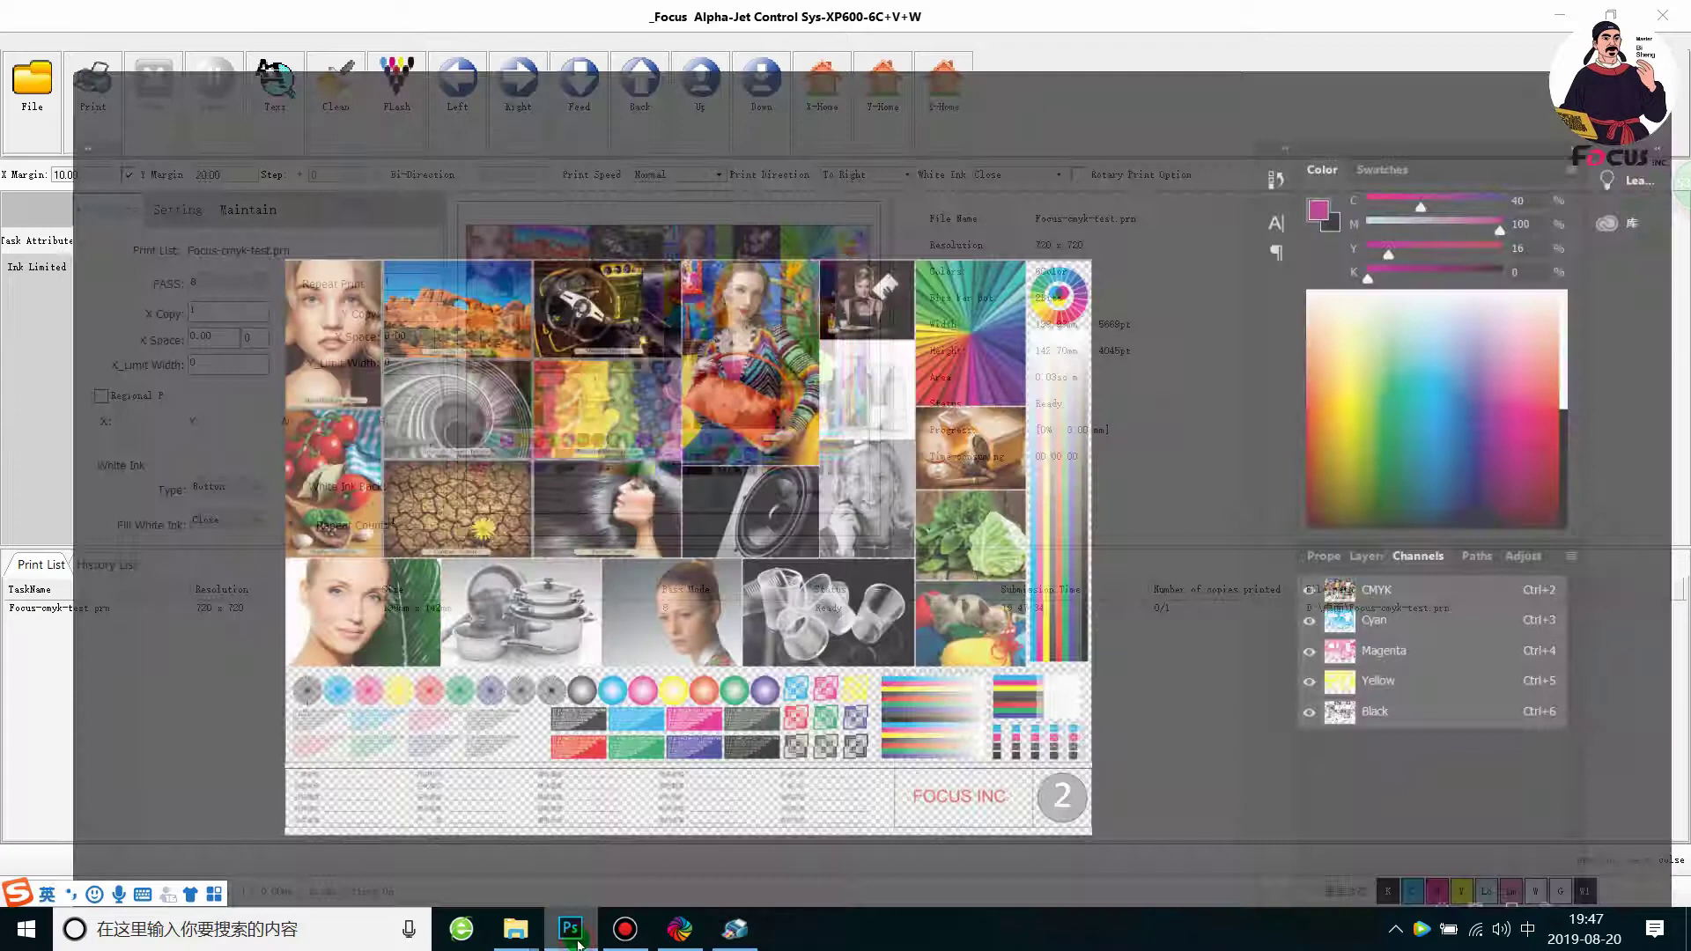
left_click(579, 943)
left_click(579, 944)
left_click(579, 944)
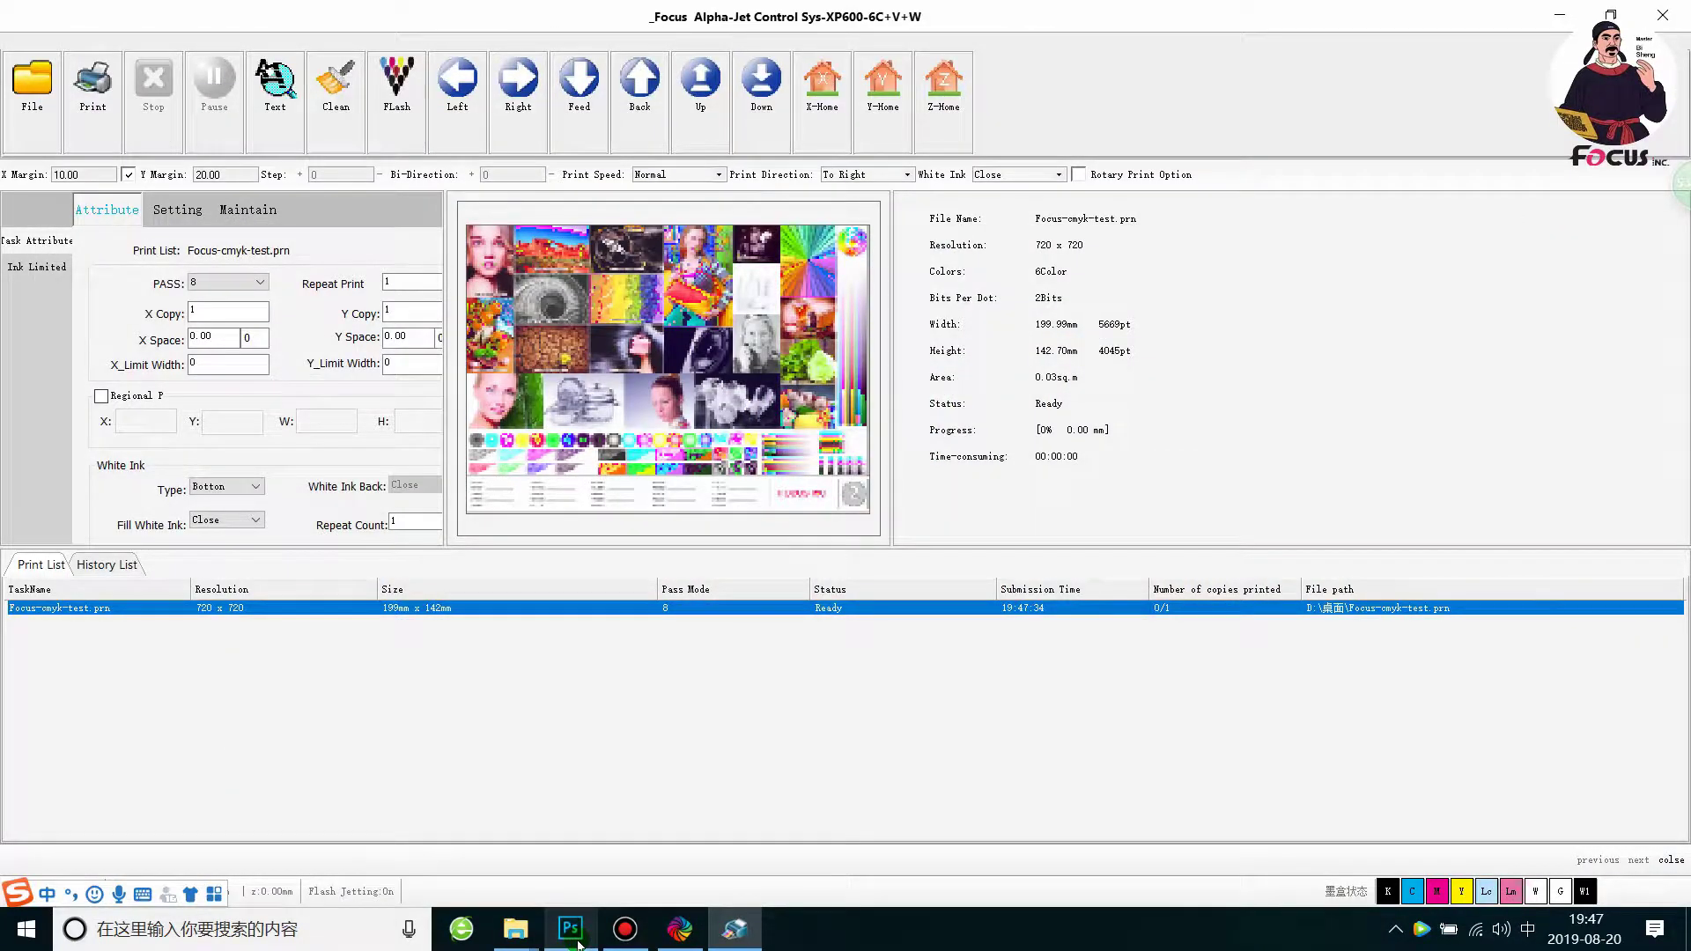
left_click(578, 944)
left_click(579, 944)
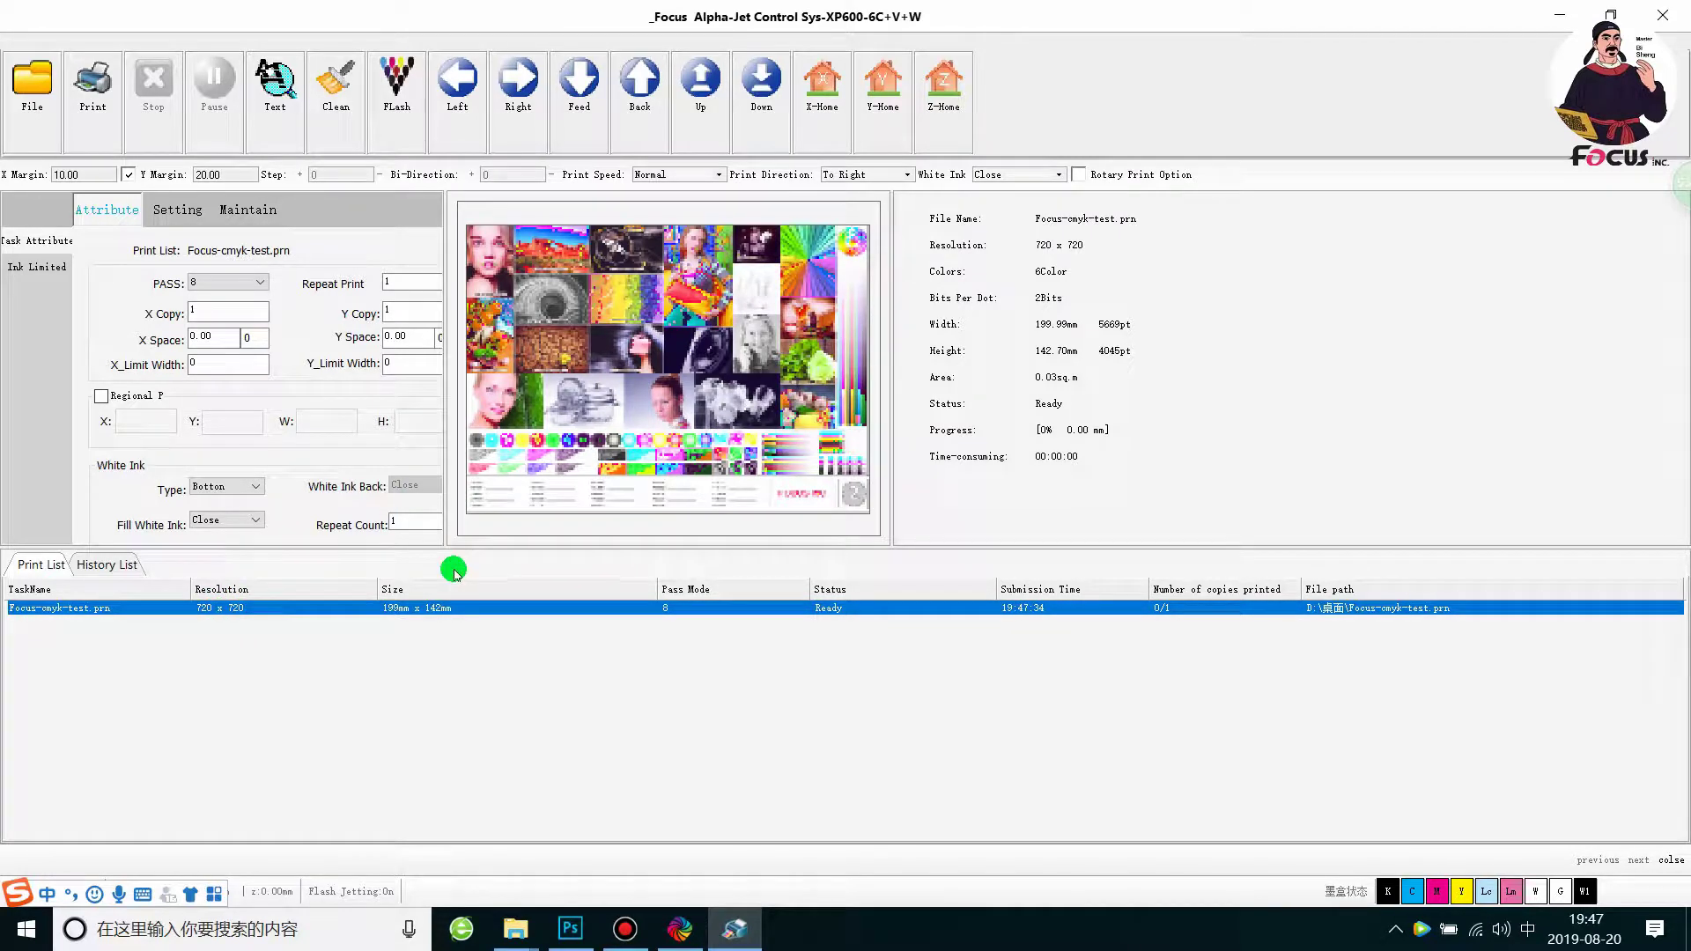
Step: Enlarge the task settings area in height and go over the X margin and Y margin values
left_click_drag(461, 549, 461, 607)
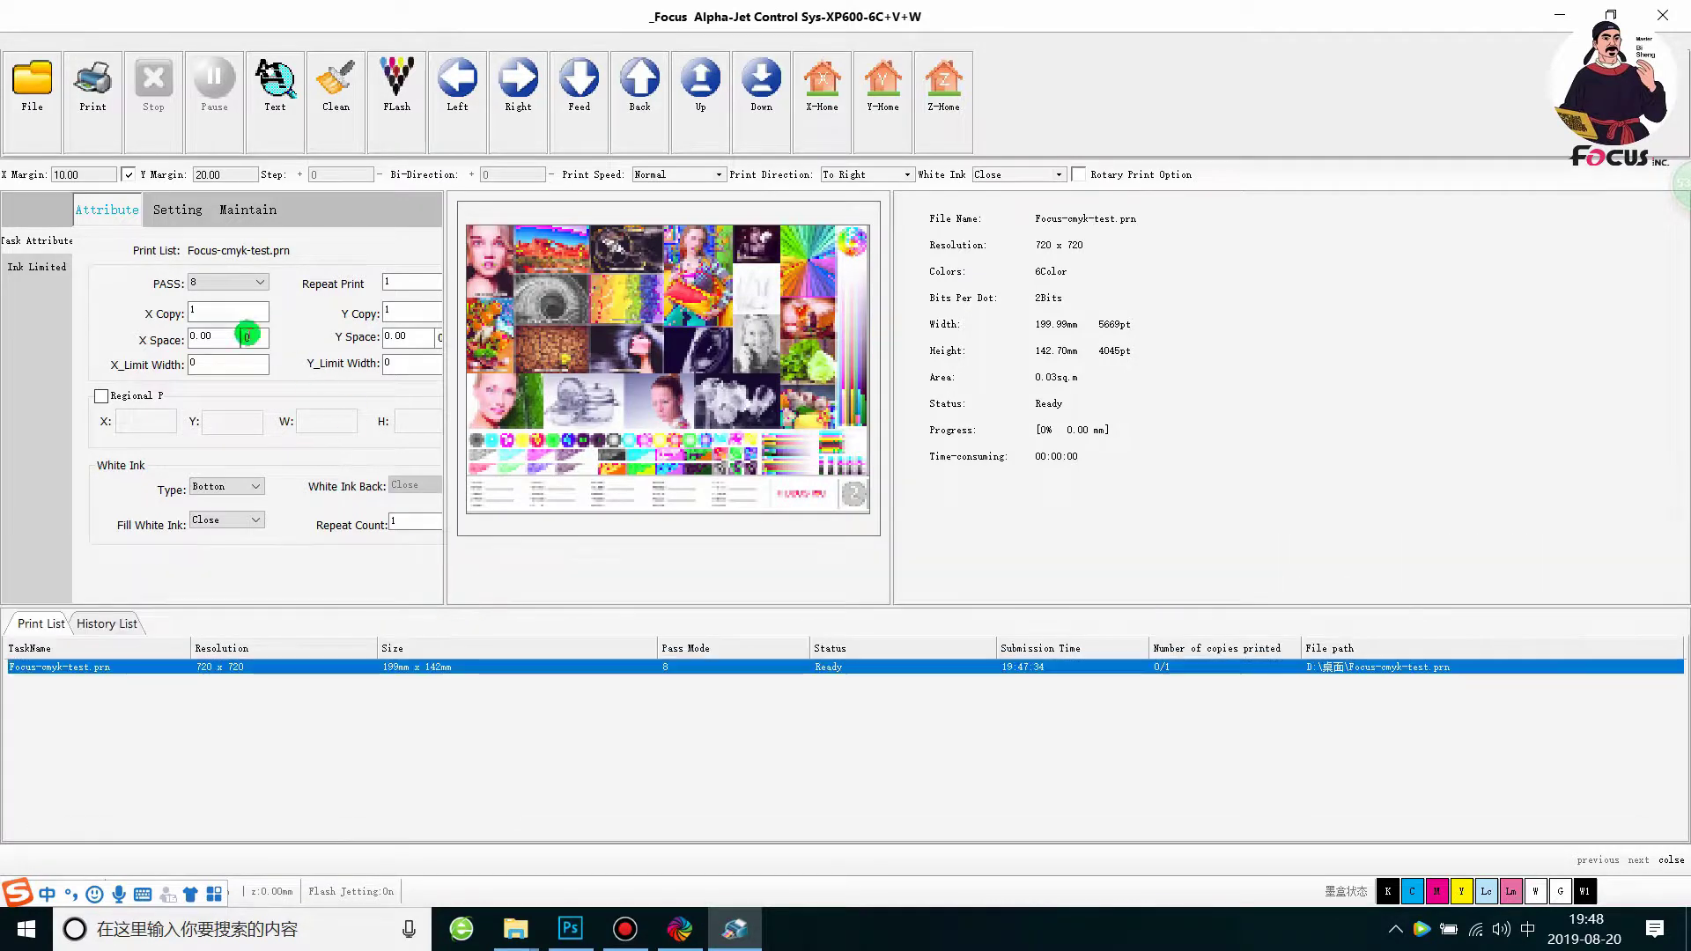
left_click(89, 176)
double_click(89, 176)
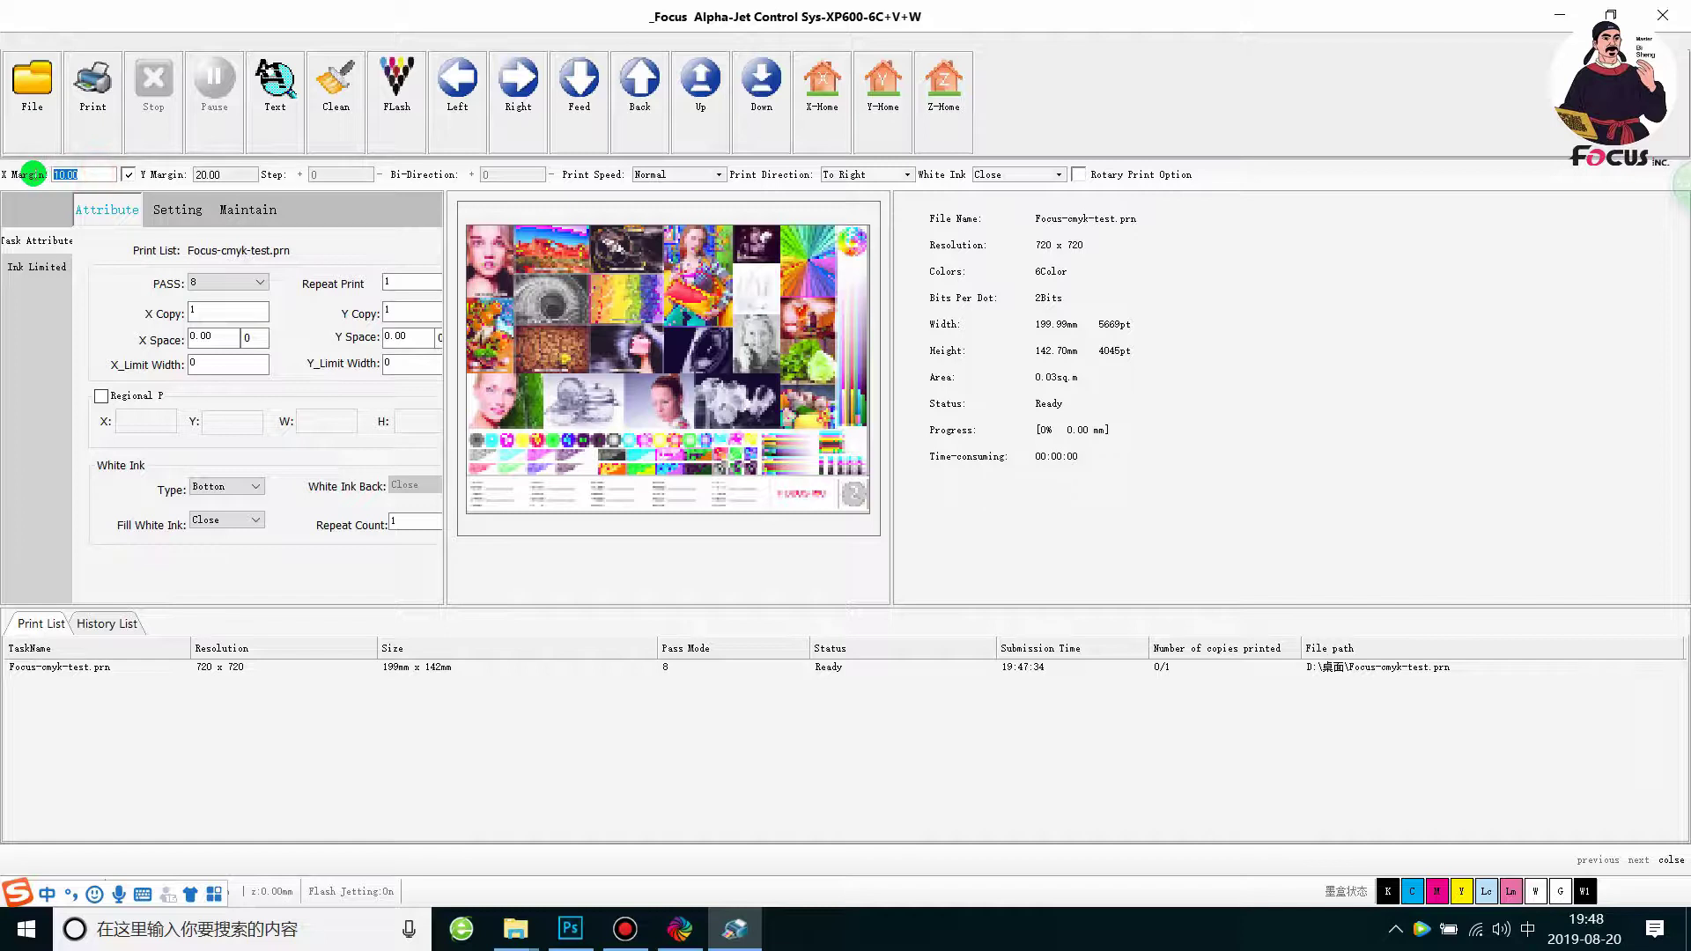
double_click(226, 174)
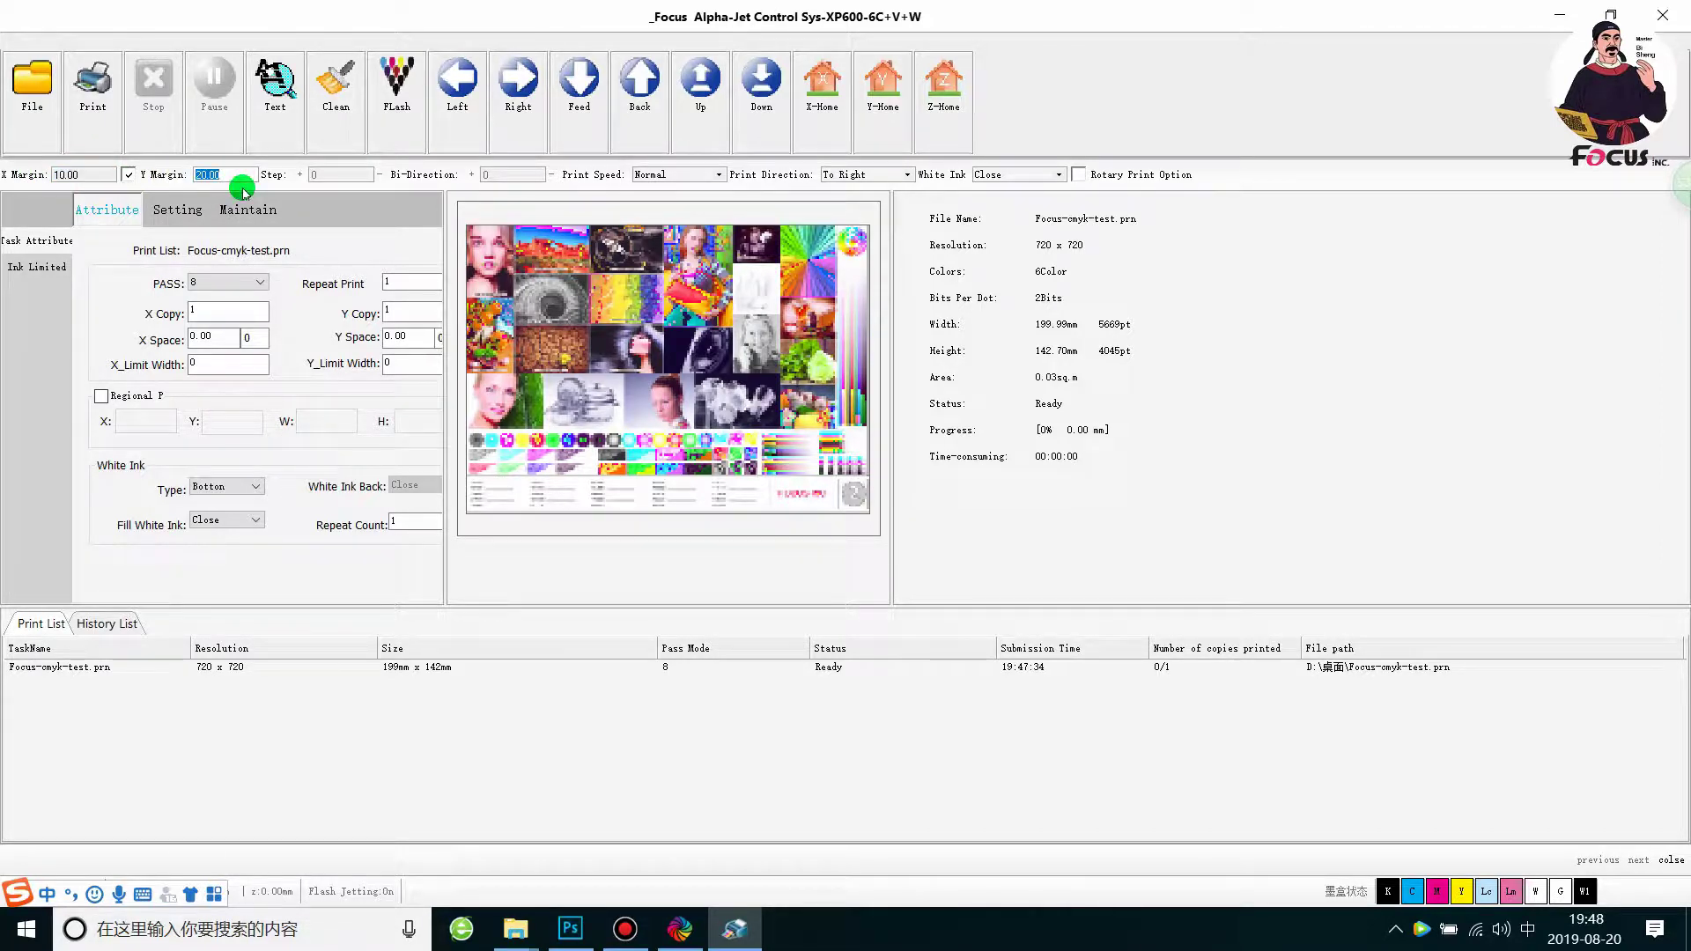
double_click(81, 174)
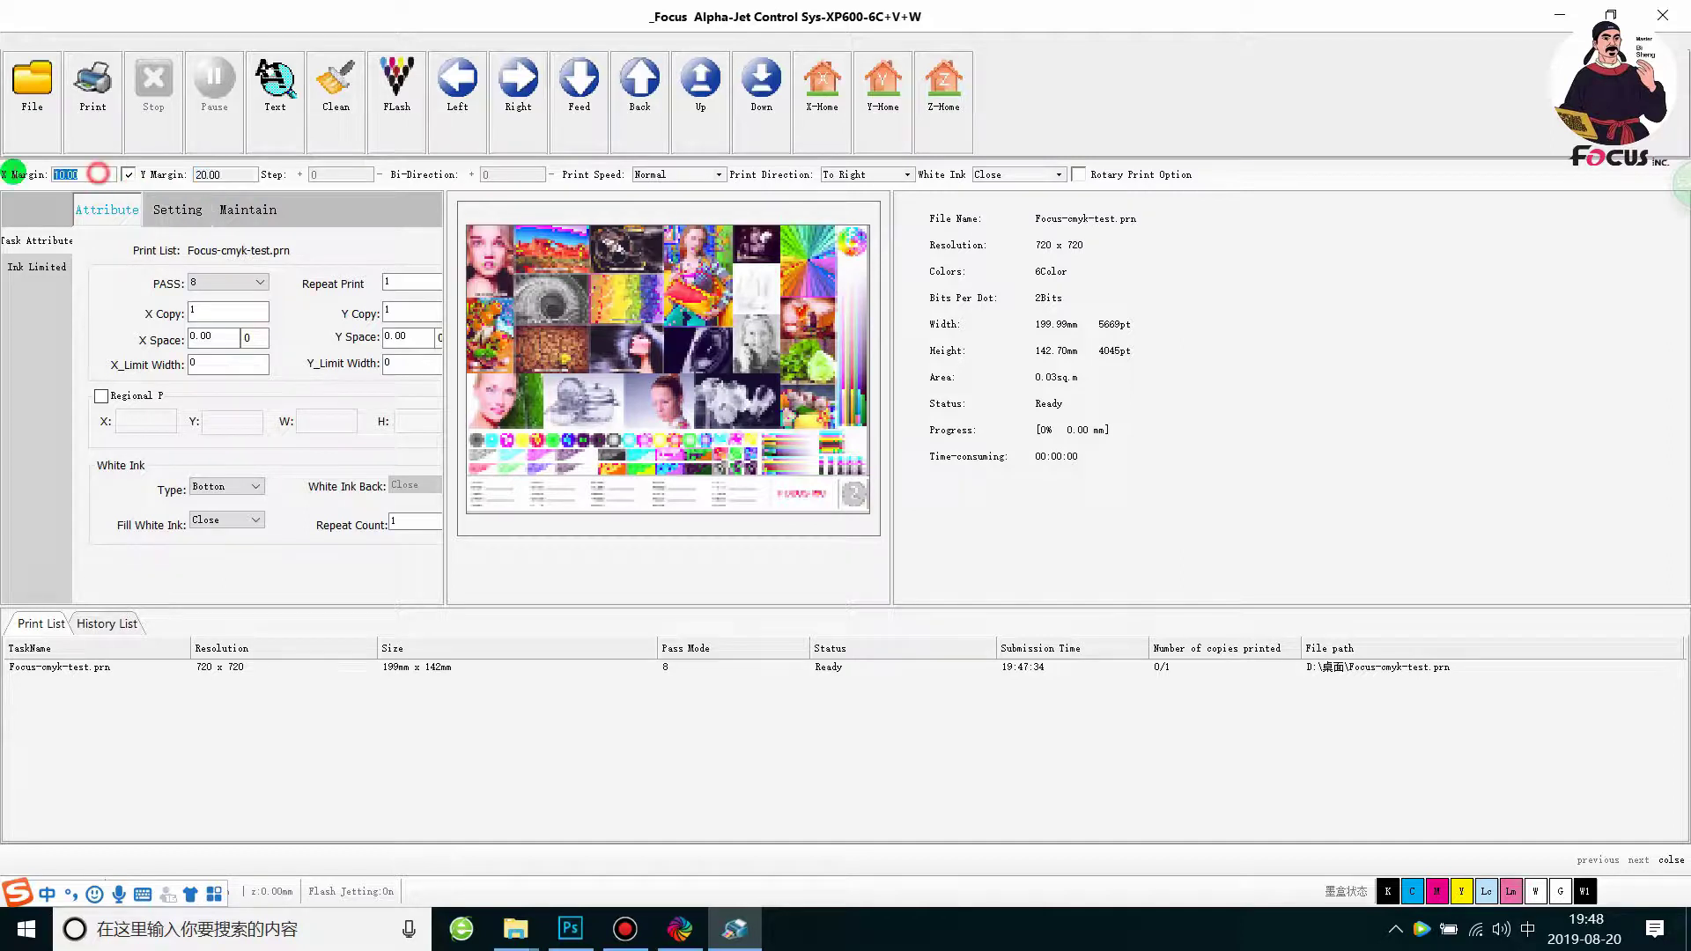
double_click(234, 174)
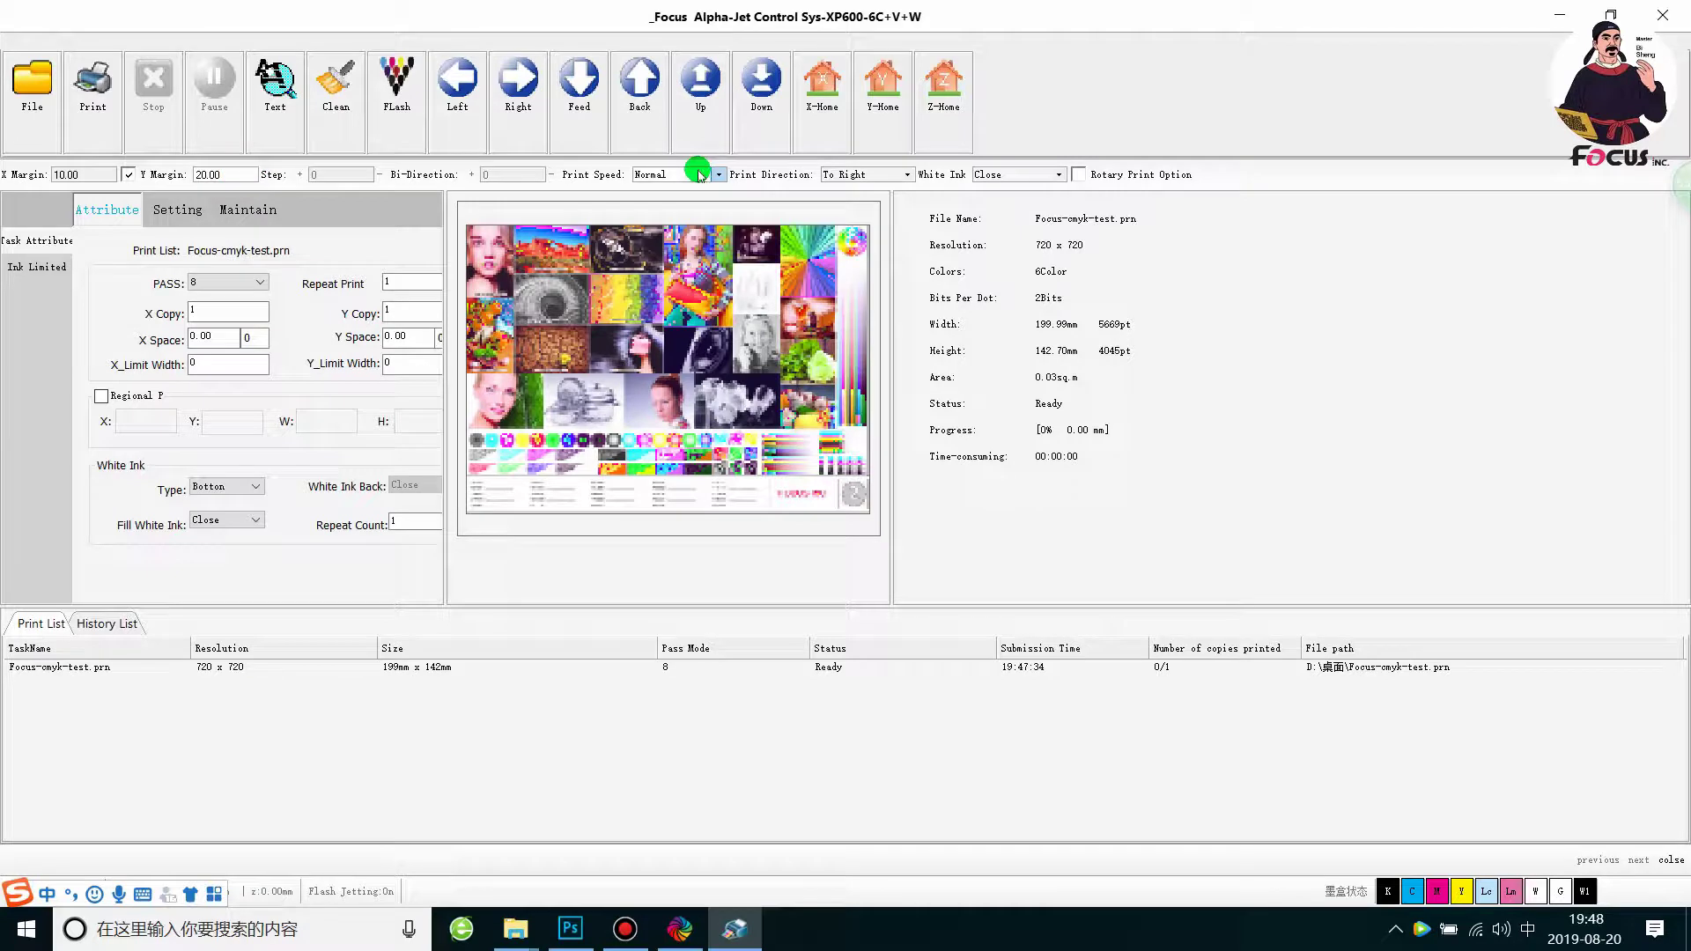
Step: Choose To Right as the print direction and Close for the white ink
left_click(874, 175)
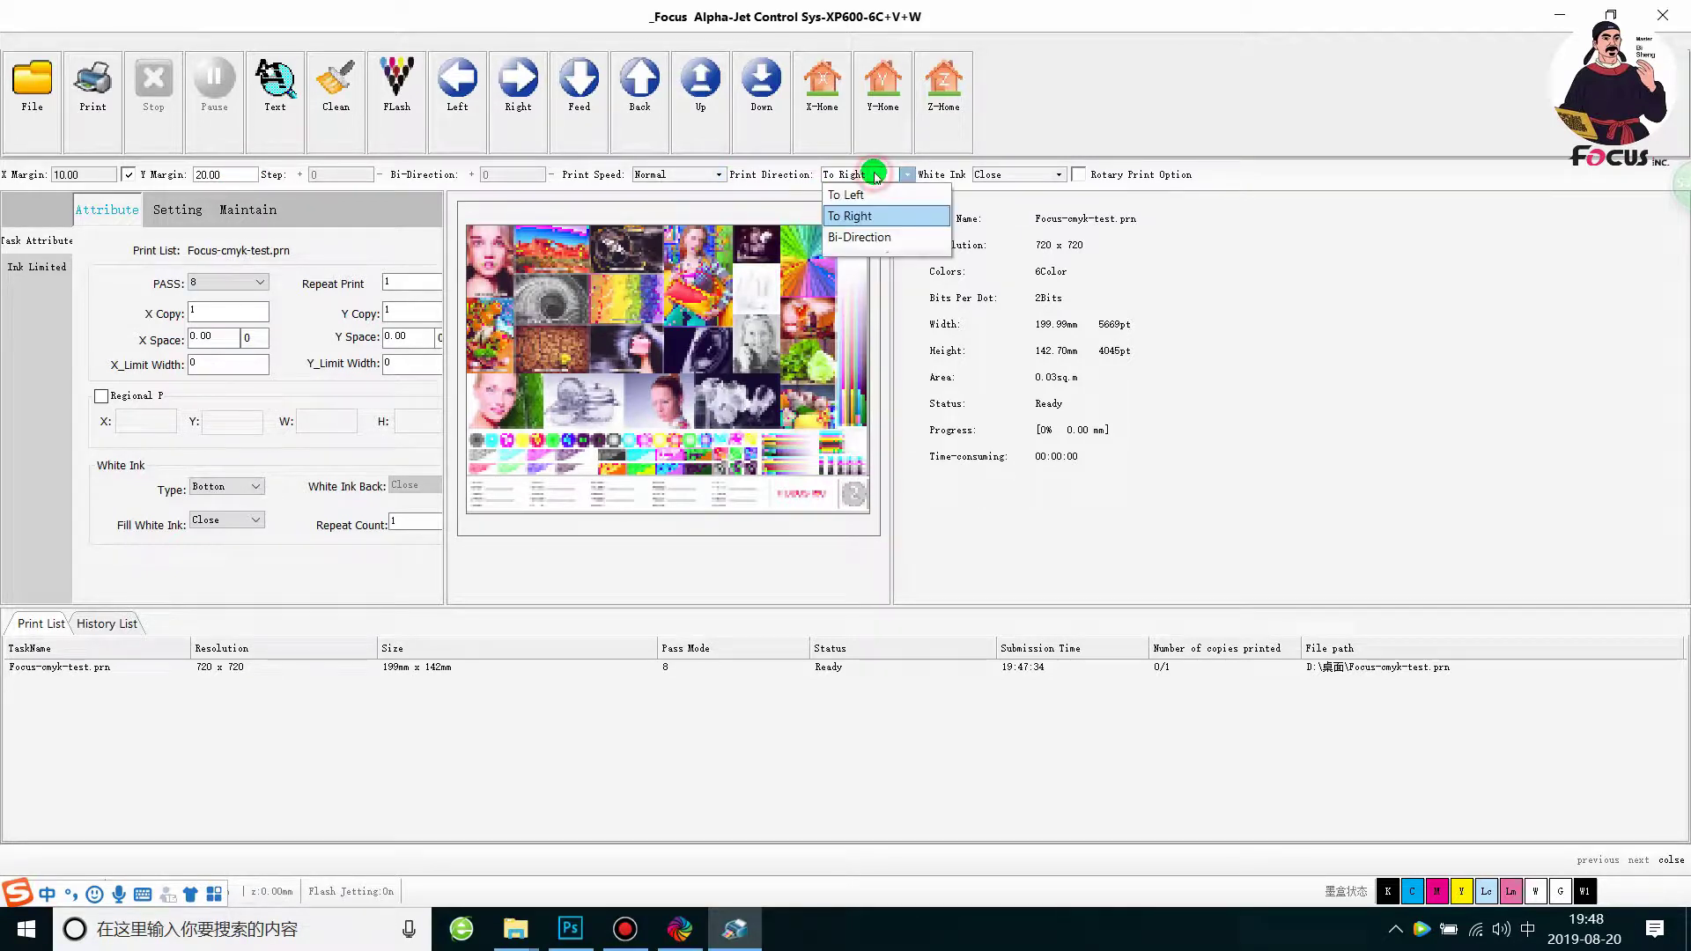
left_click(870, 225)
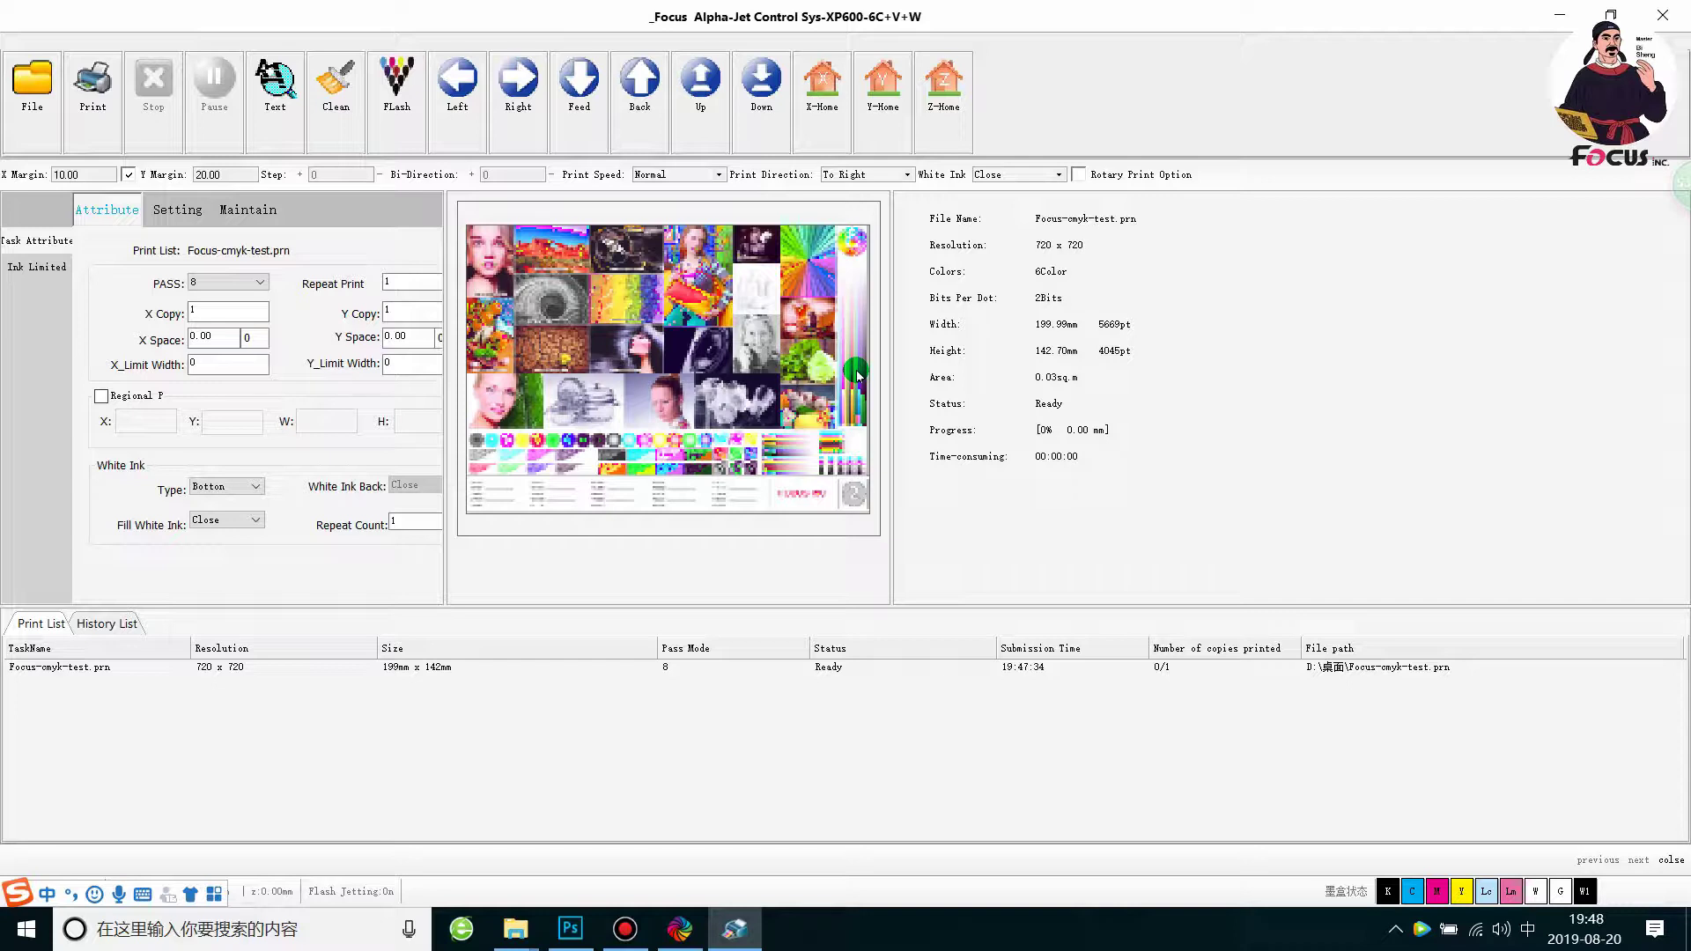
left_click(1042, 173)
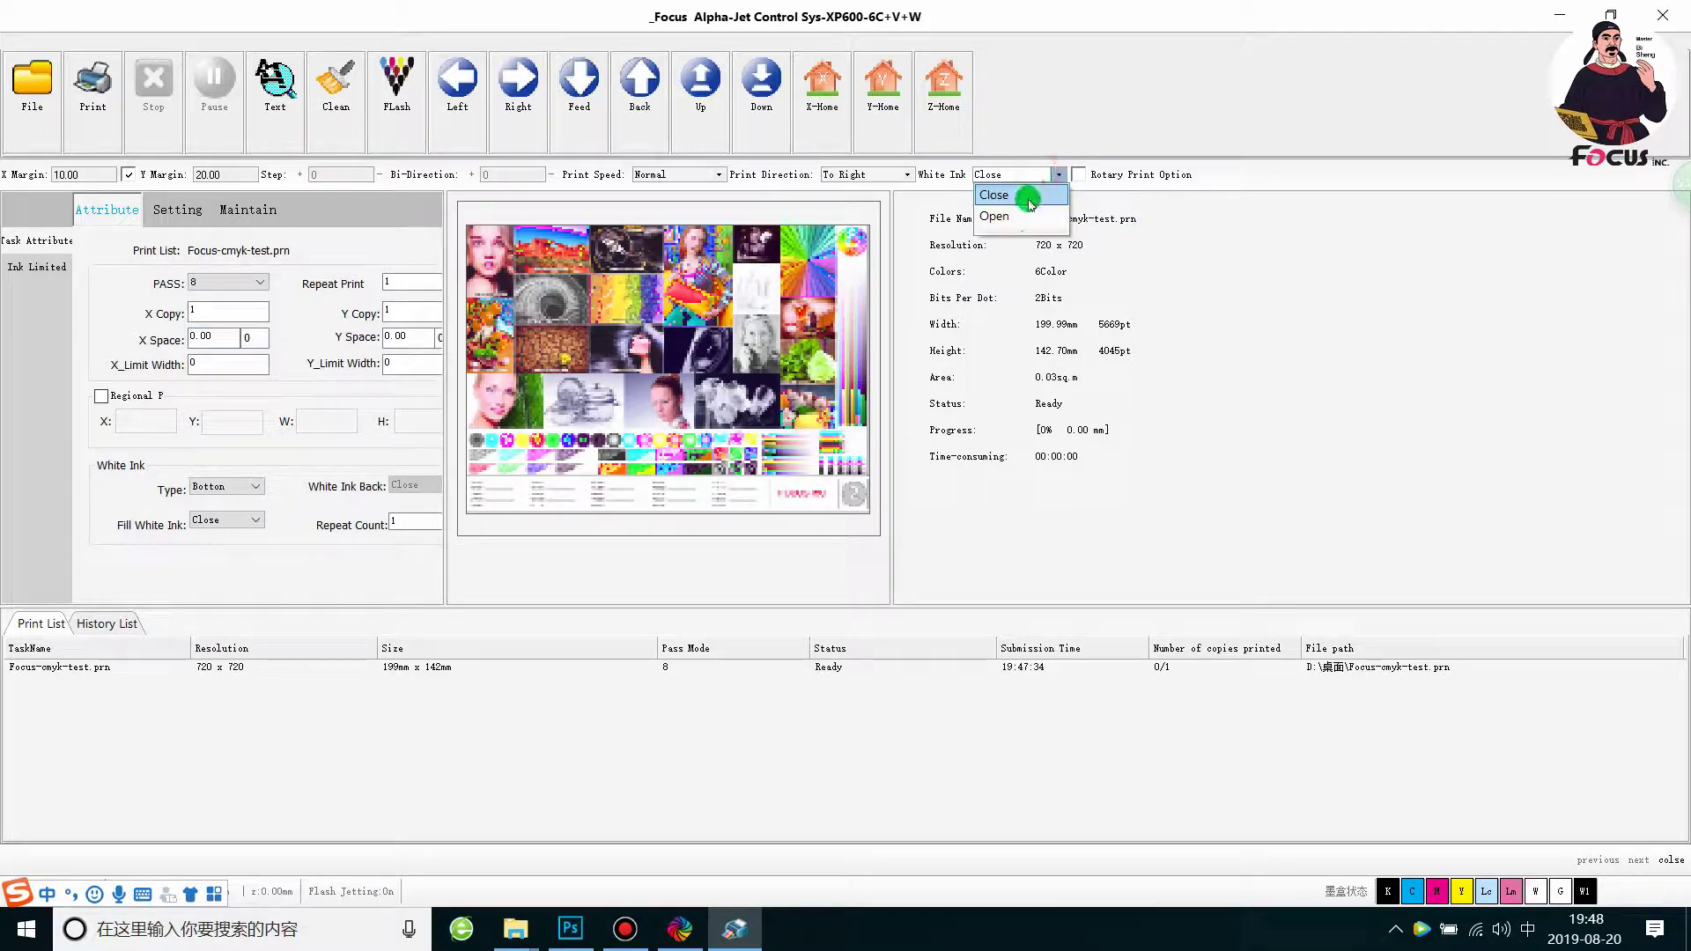
left_click(1029, 201)
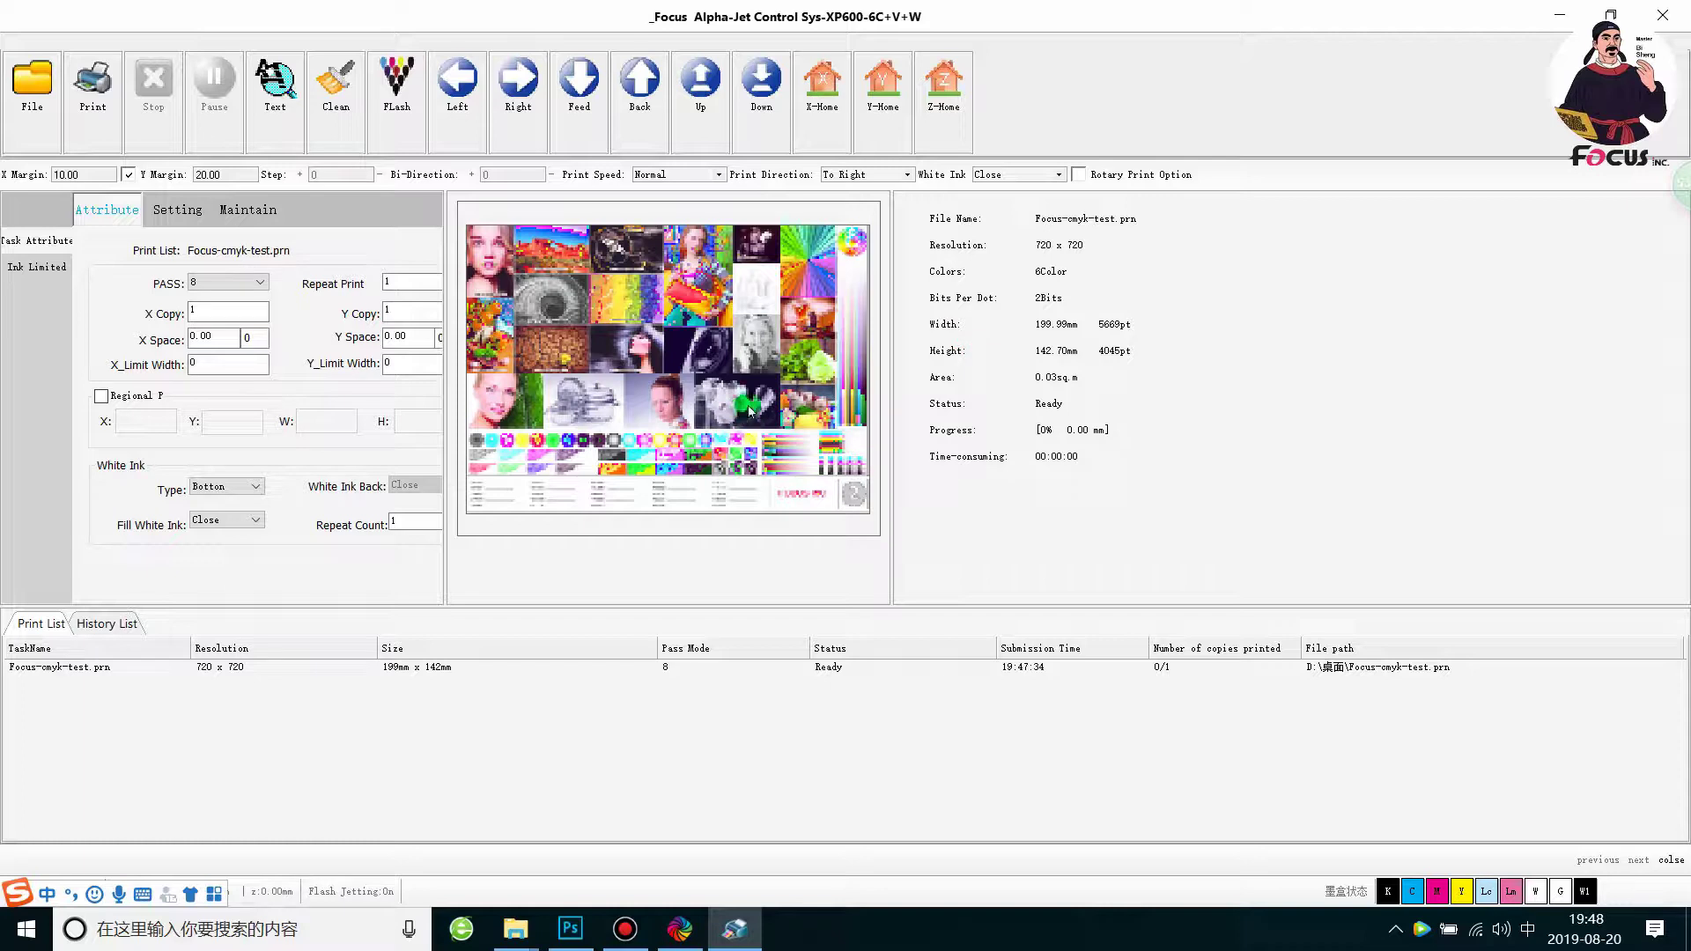
Step: Select the print task, widen its settings area to show all fields, and choose 8 as the PASS value
left_click(319, 672)
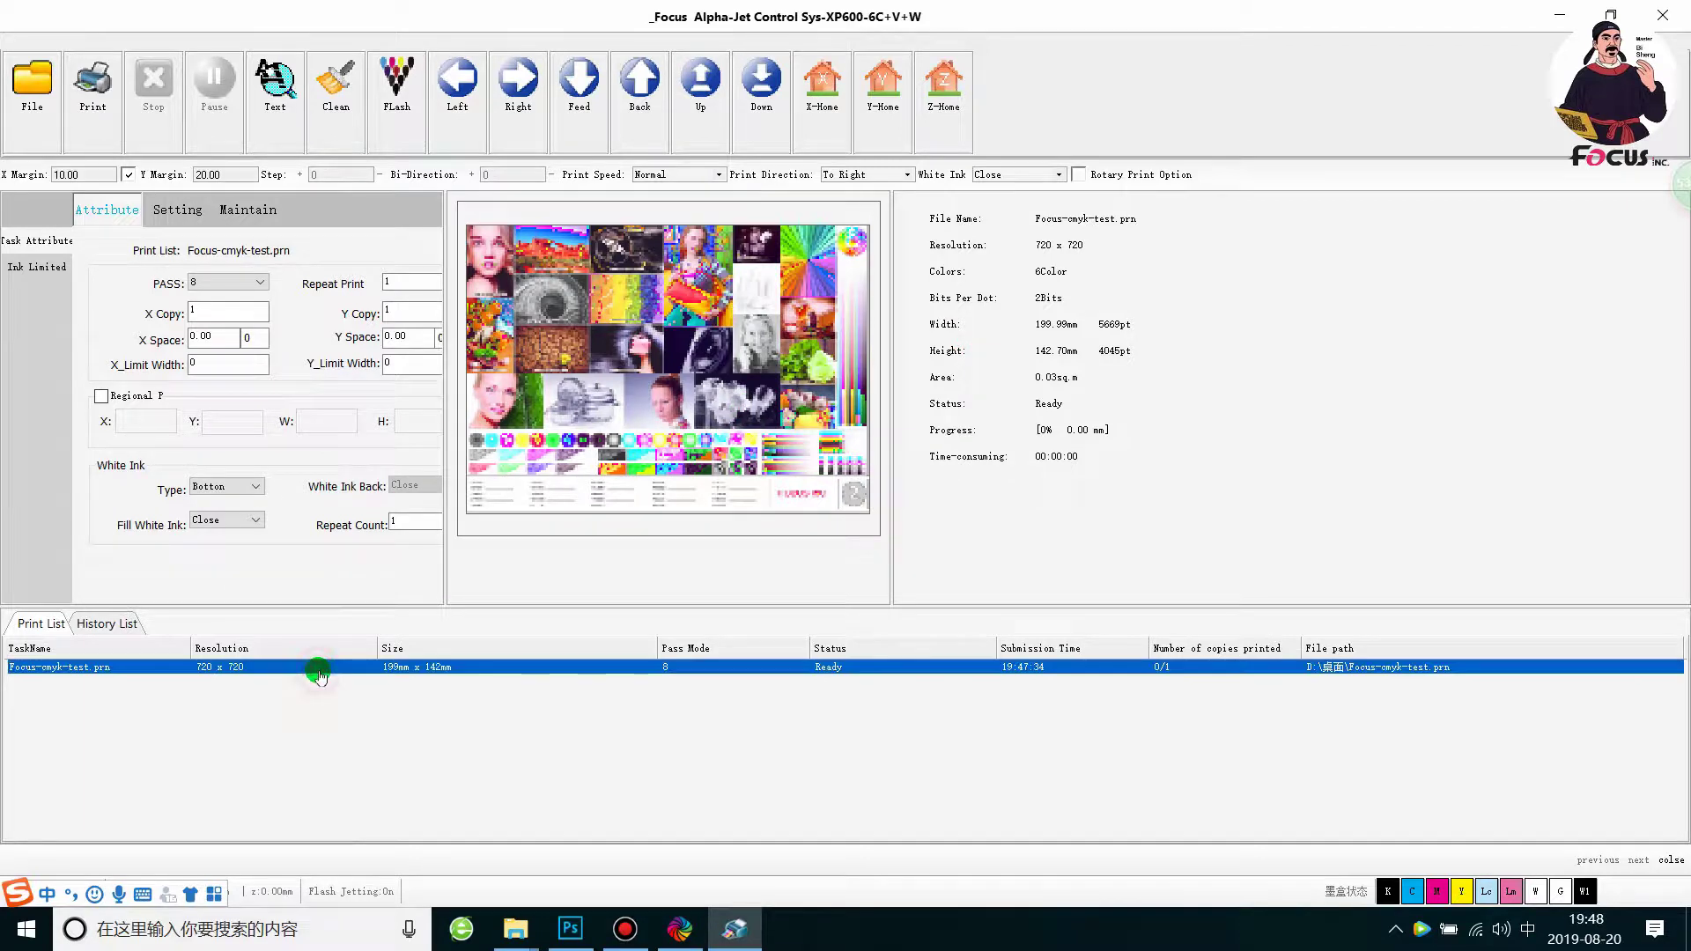
left_click_drag(443, 480, 555, 490)
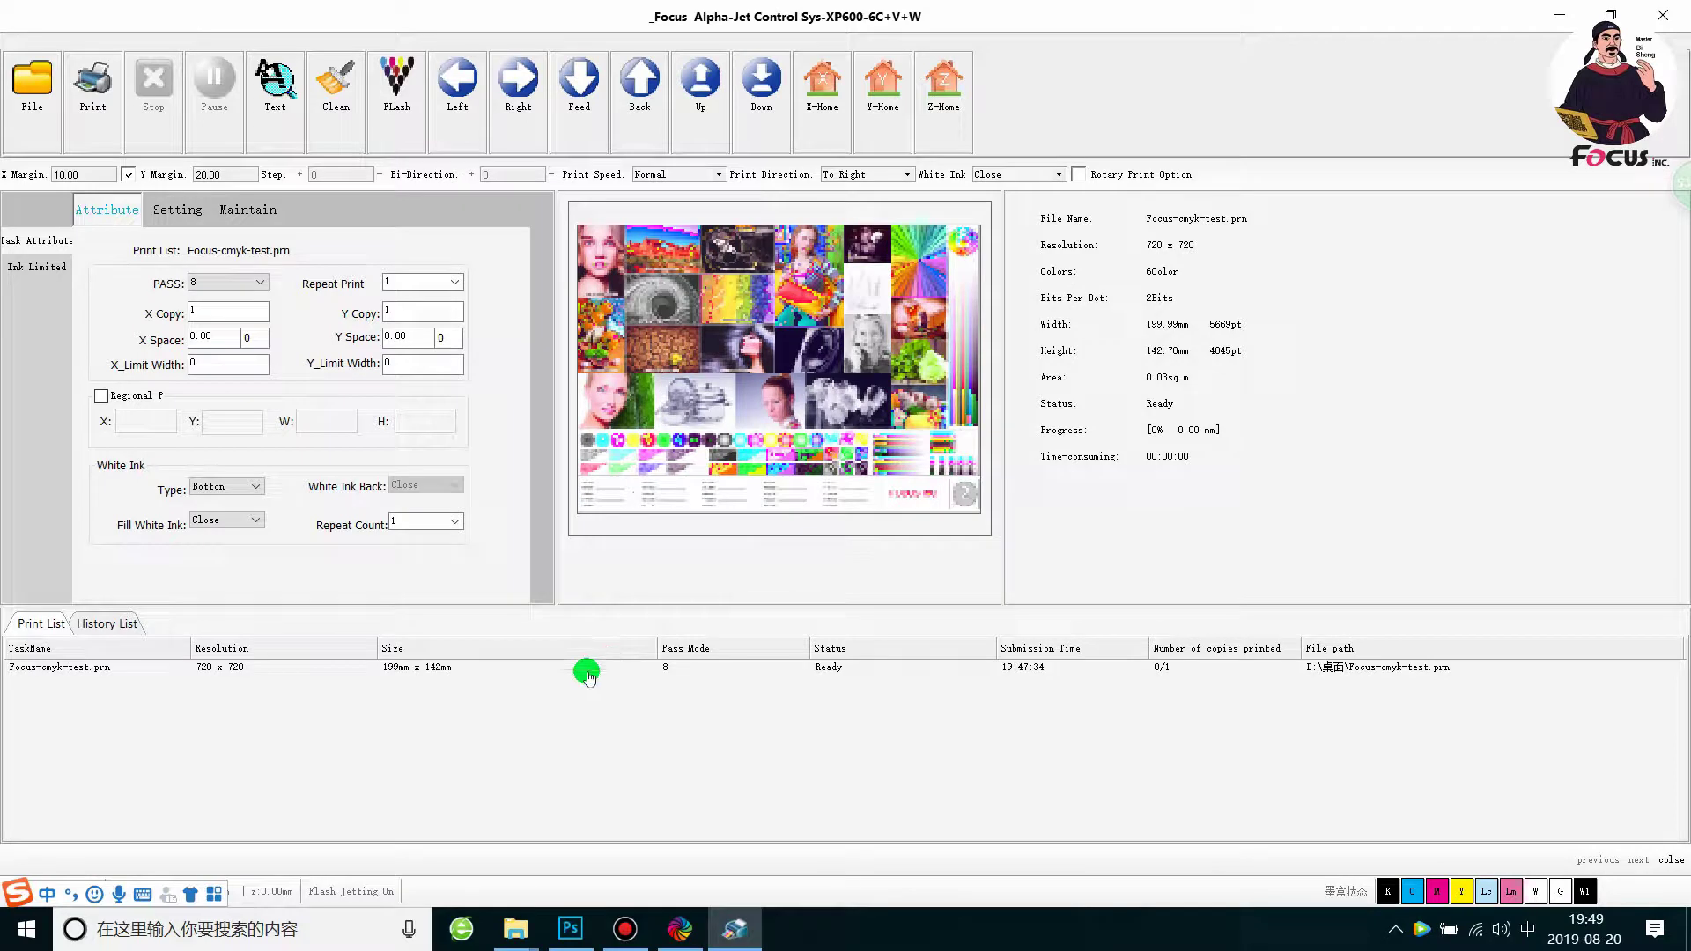
left_click(526, 673)
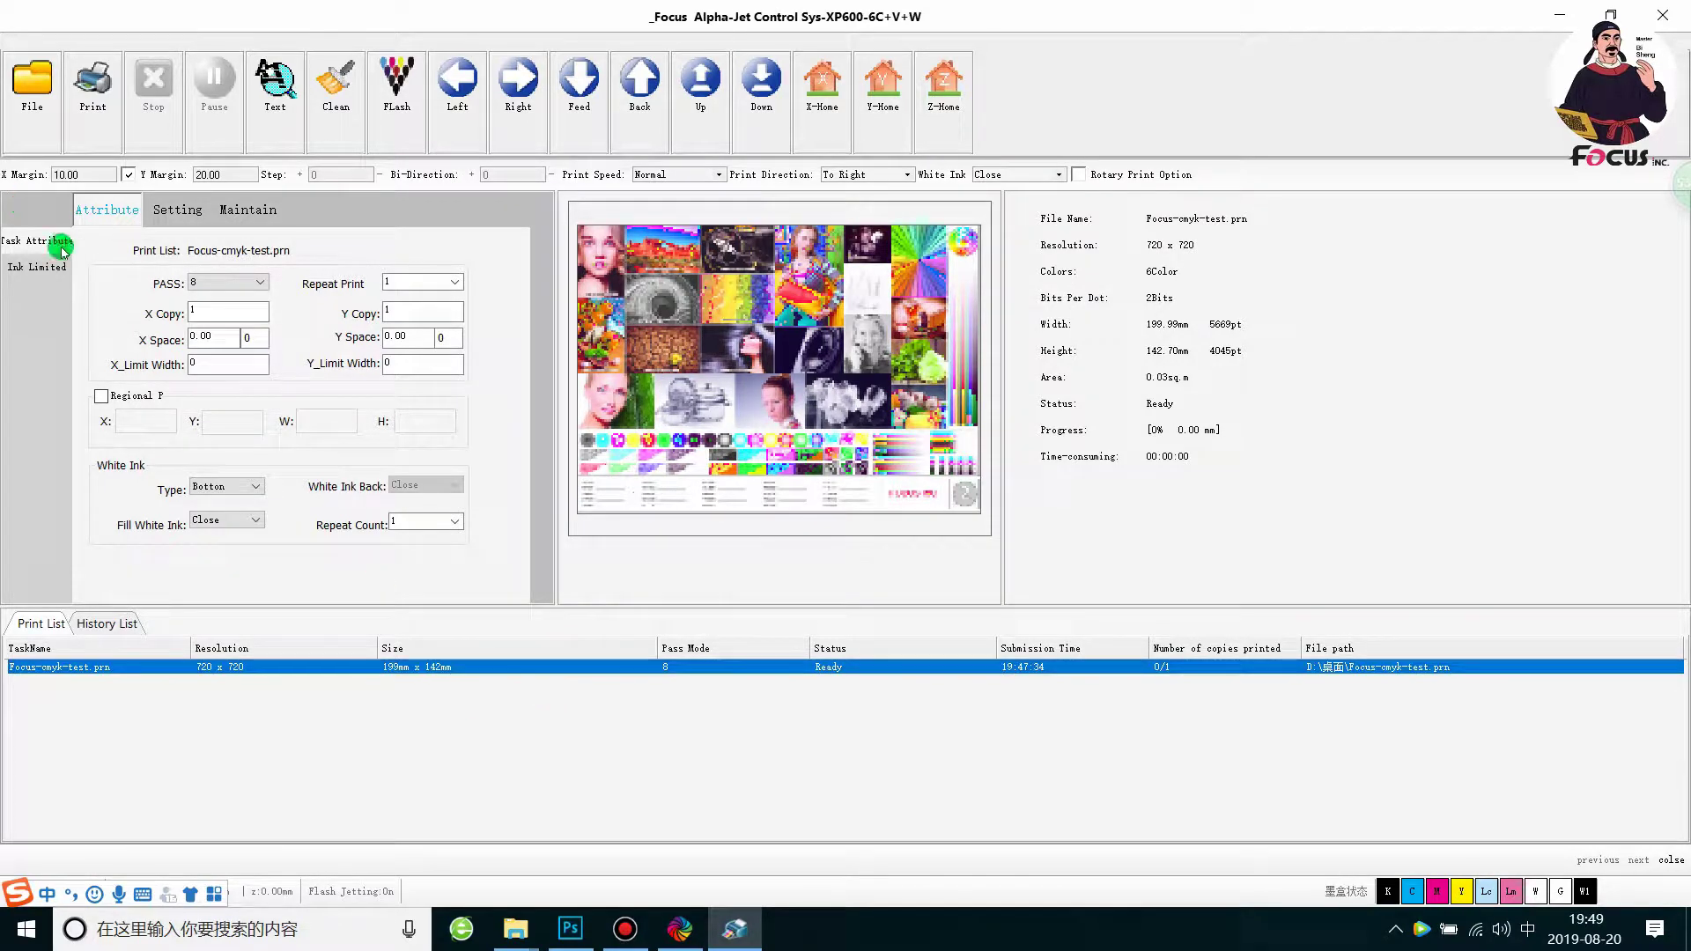
left_click(208, 284)
left_click(210, 288)
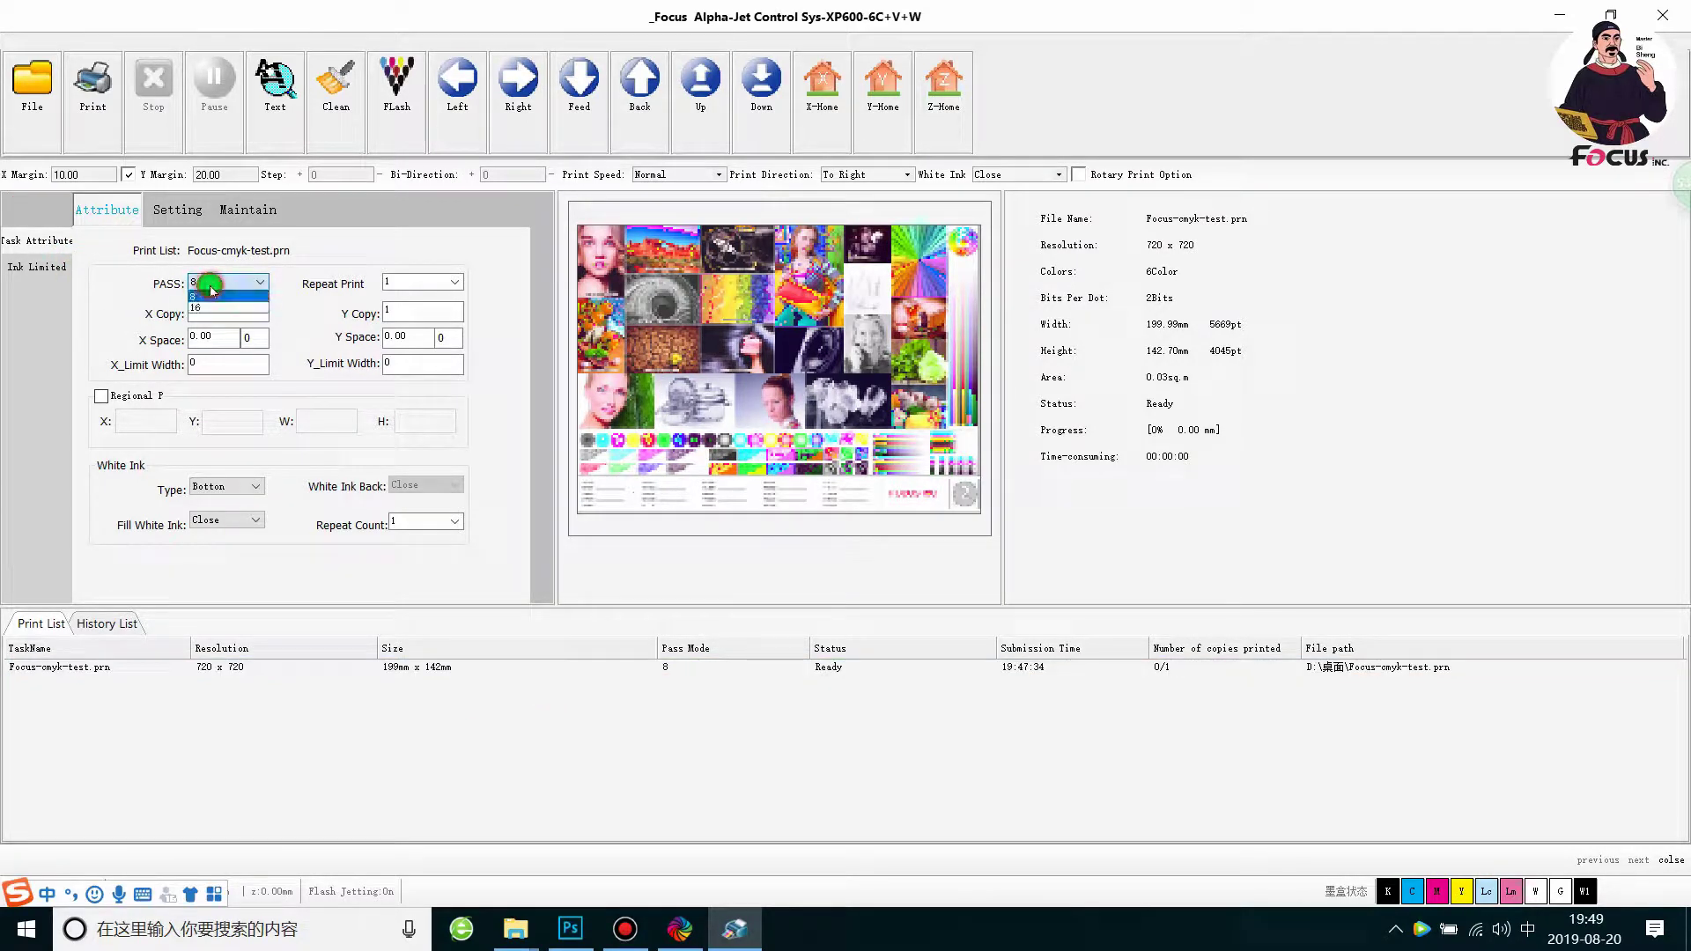
left_click(211, 295)
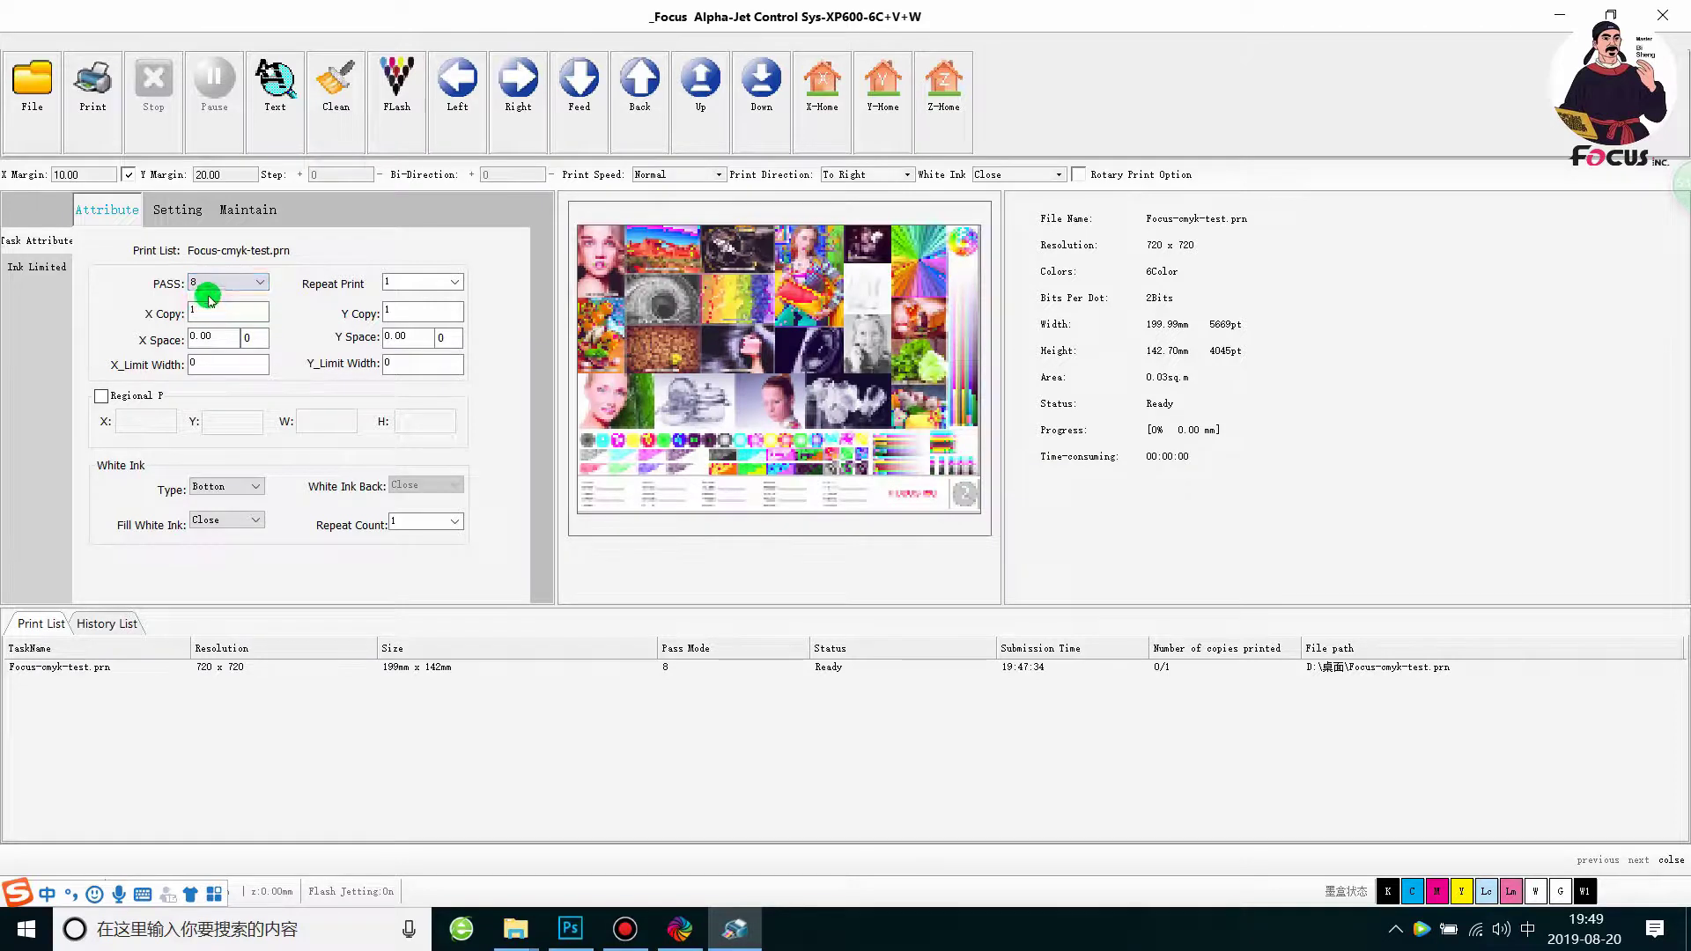
left_click(295, 264)
Step: Try regional printing with a print area of about 149 by 74 mm, restore the full area and disable the option
left_click(102, 397)
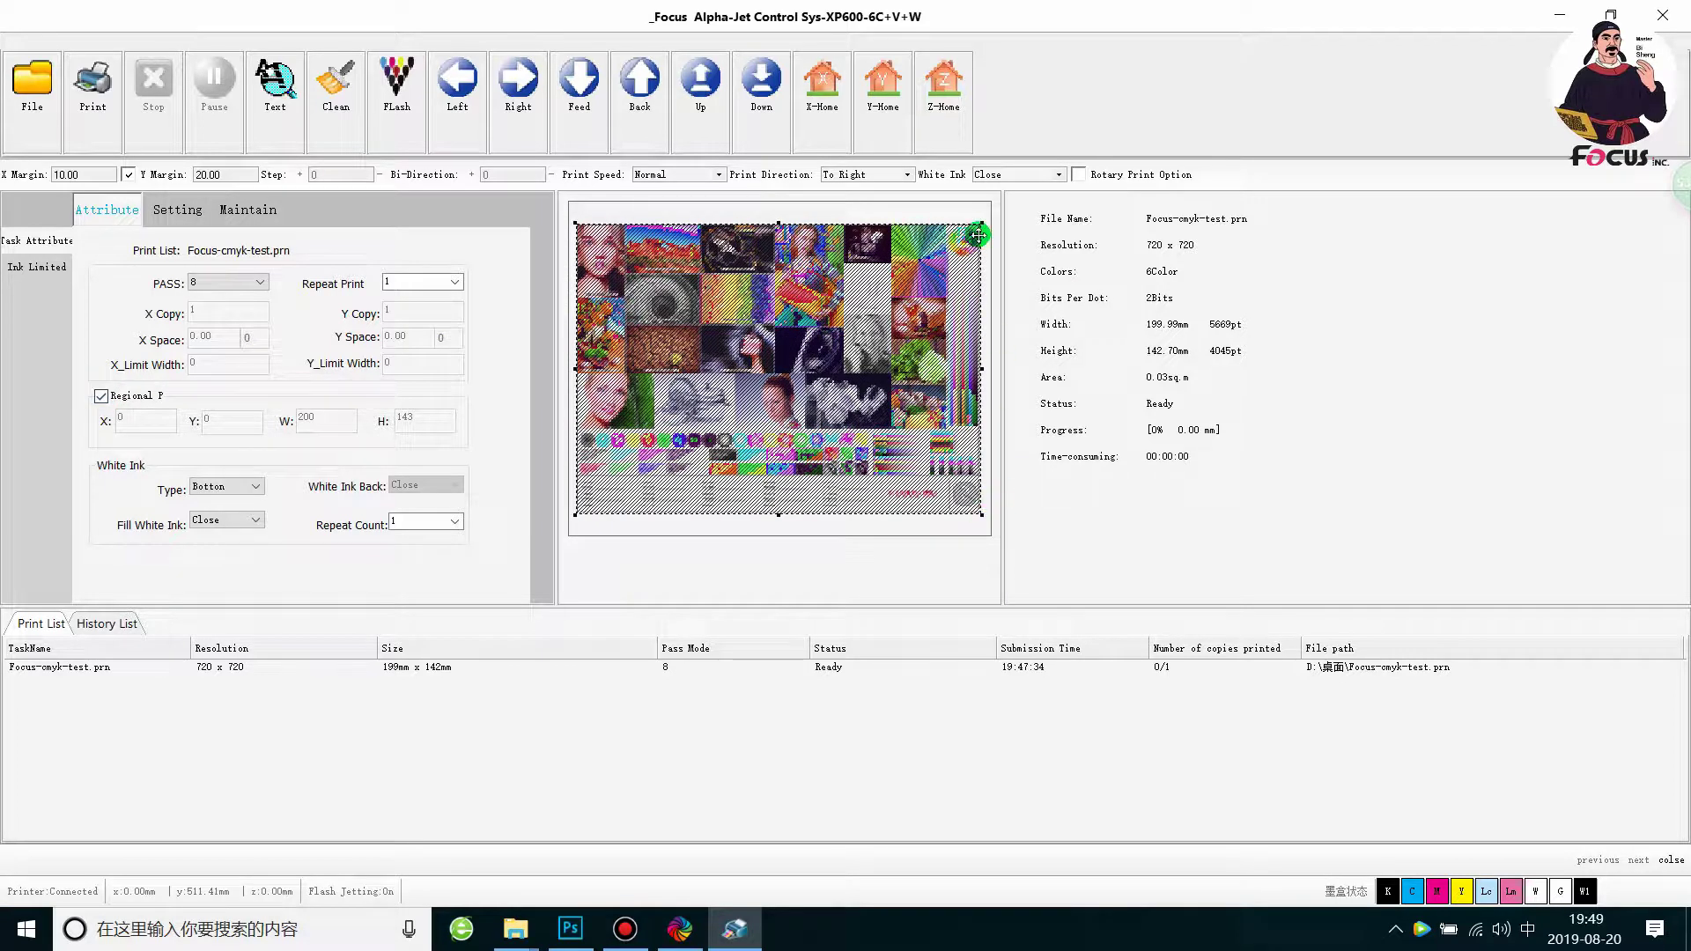
left_click_drag(979, 221, 878, 362)
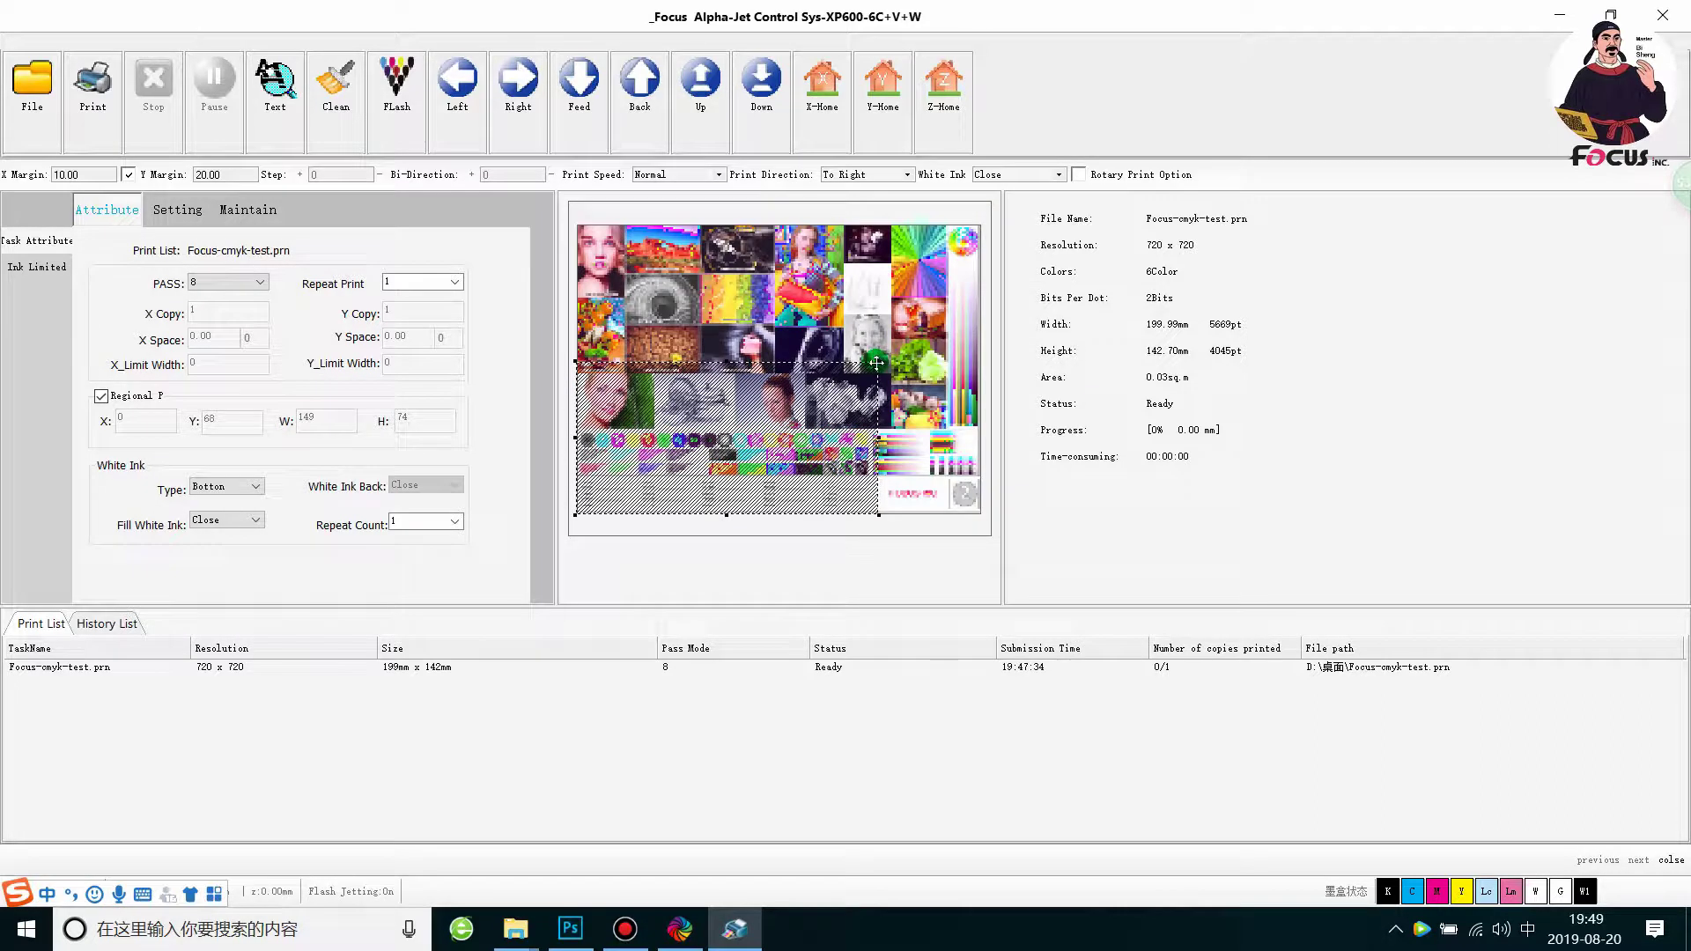
left_click(981, 221)
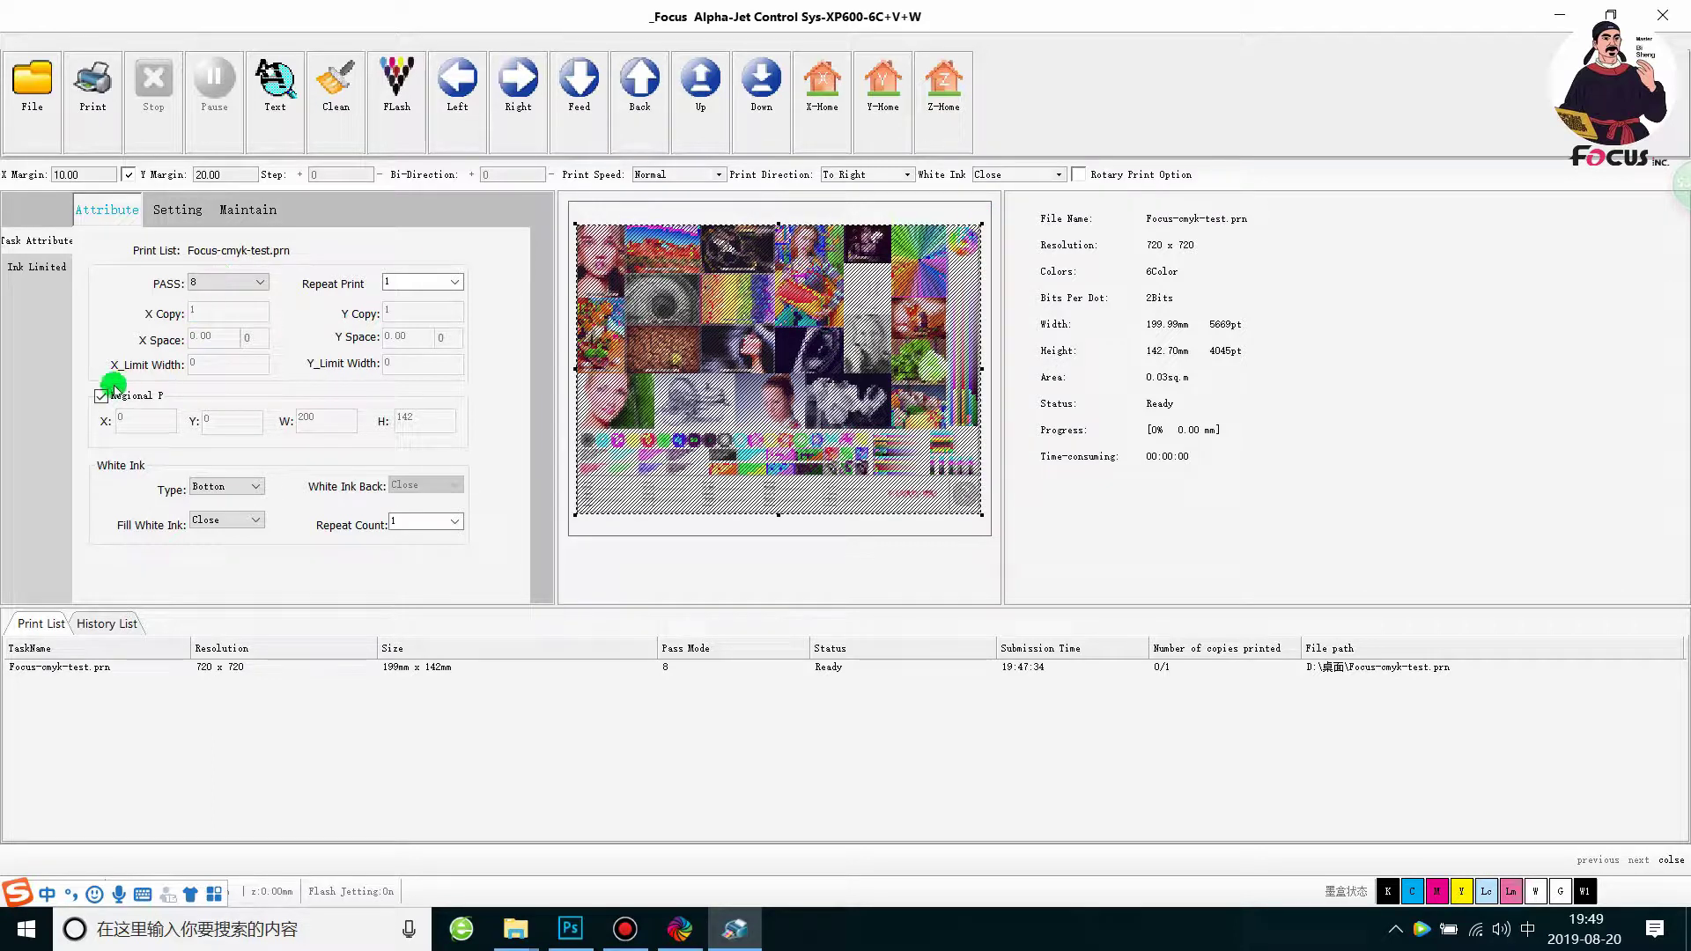
left_click(102, 397)
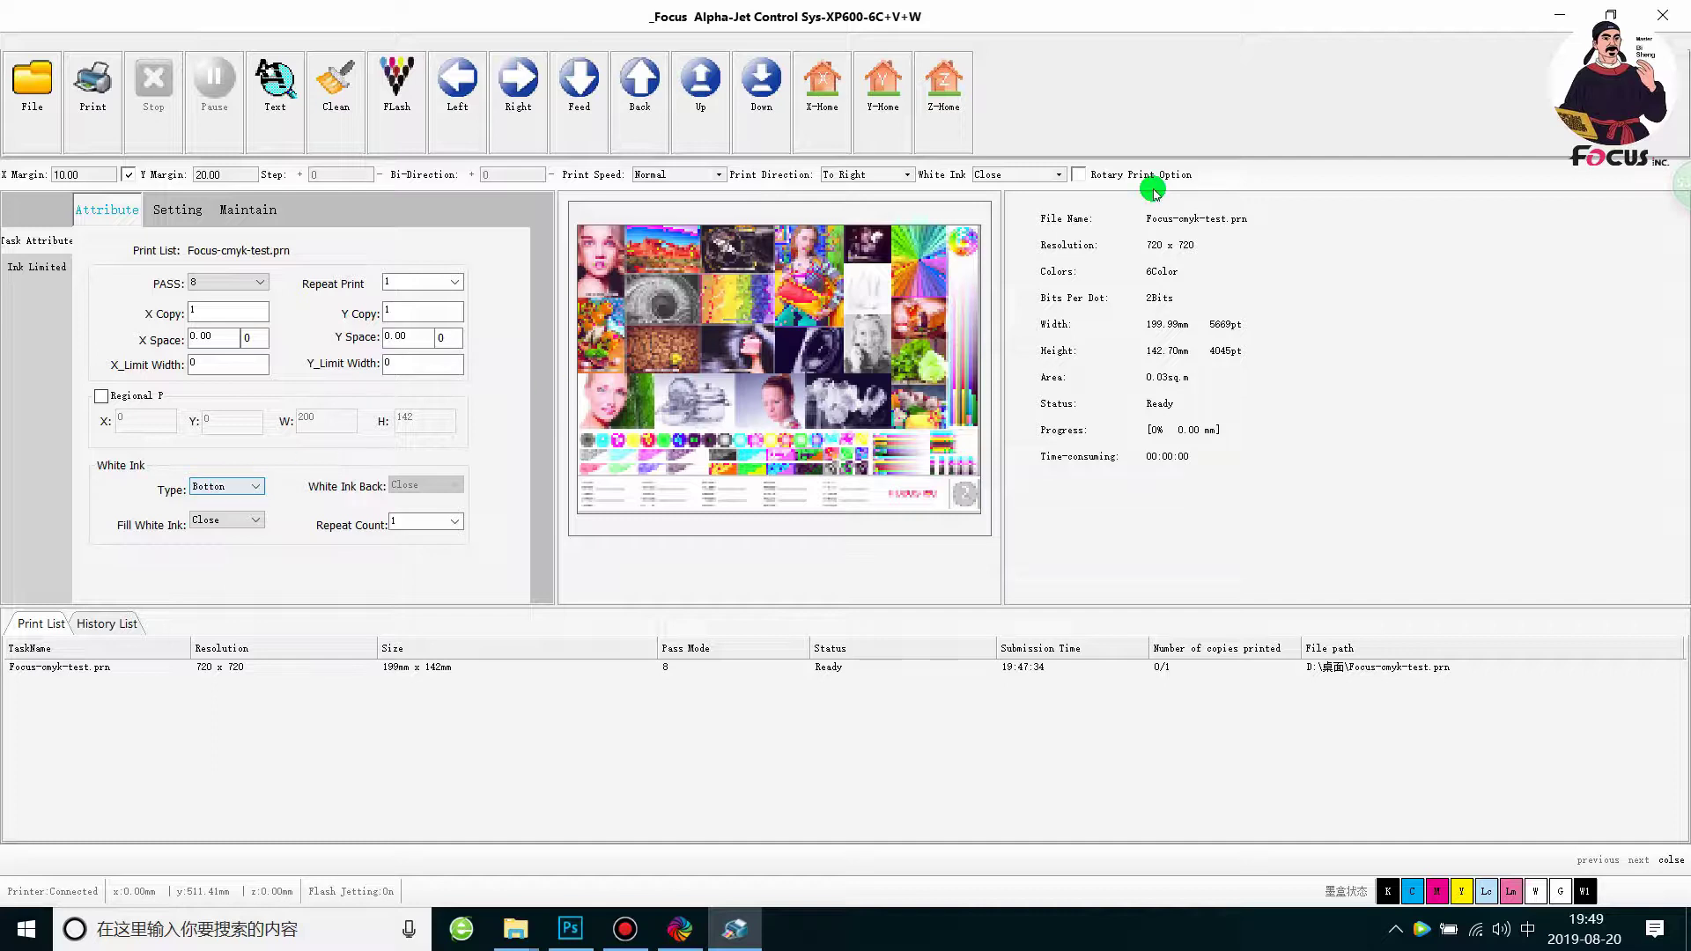
Step: Look over the available white ink types for the print task
left_click(240, 483)
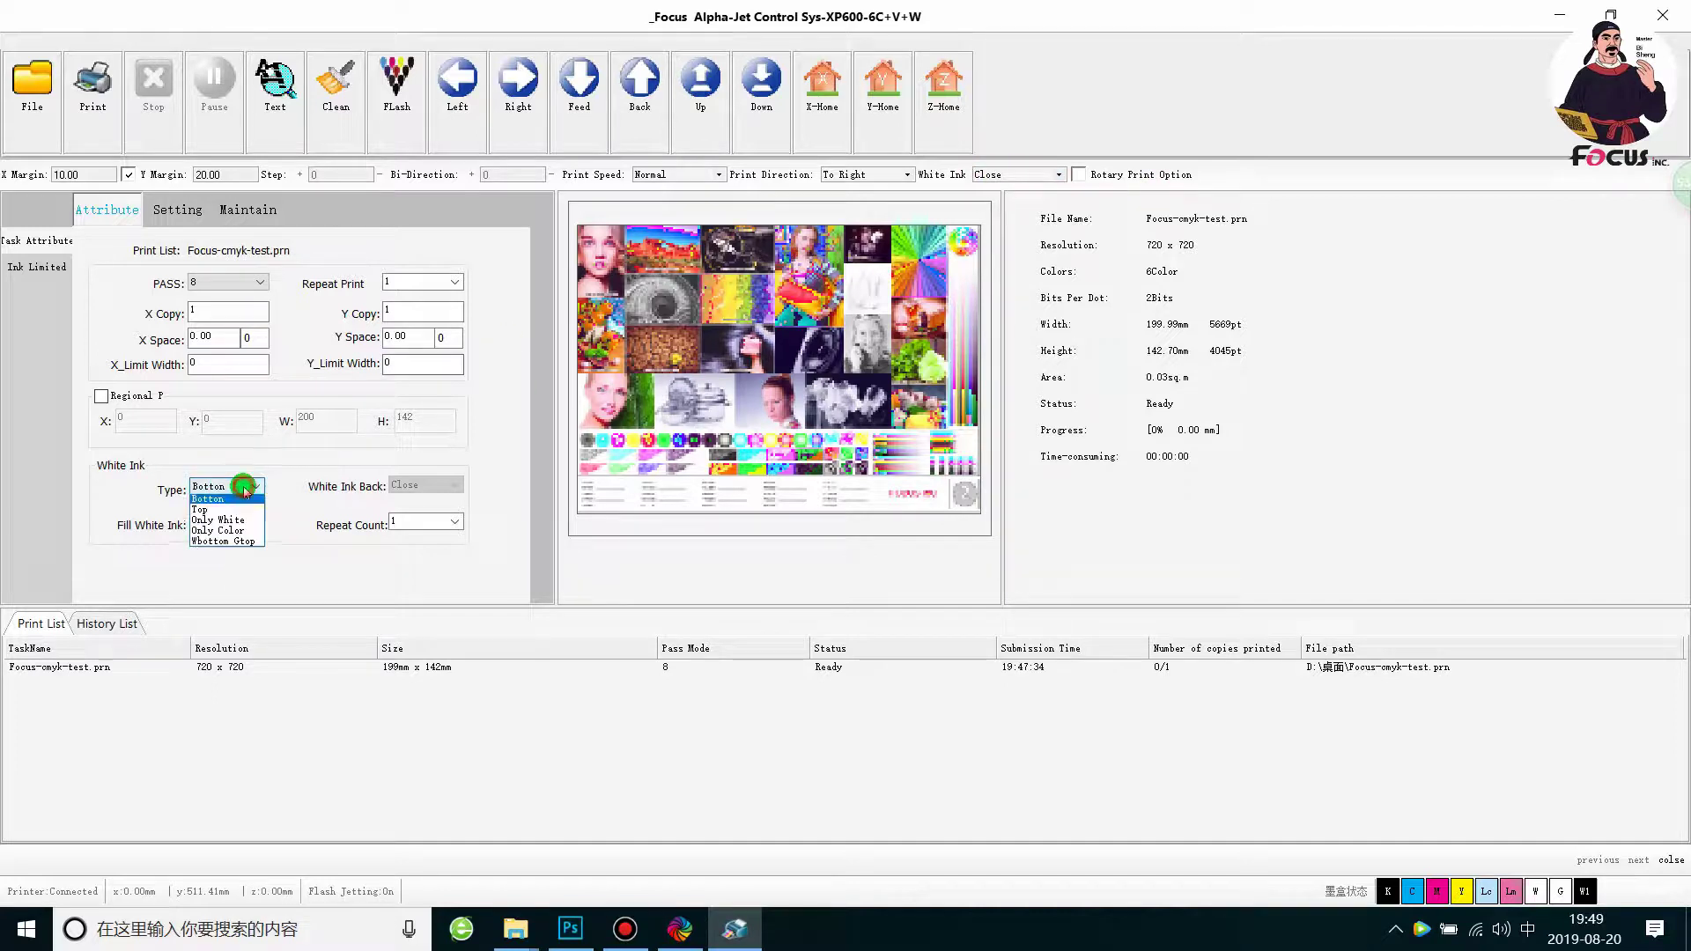
left_click(246, 482)
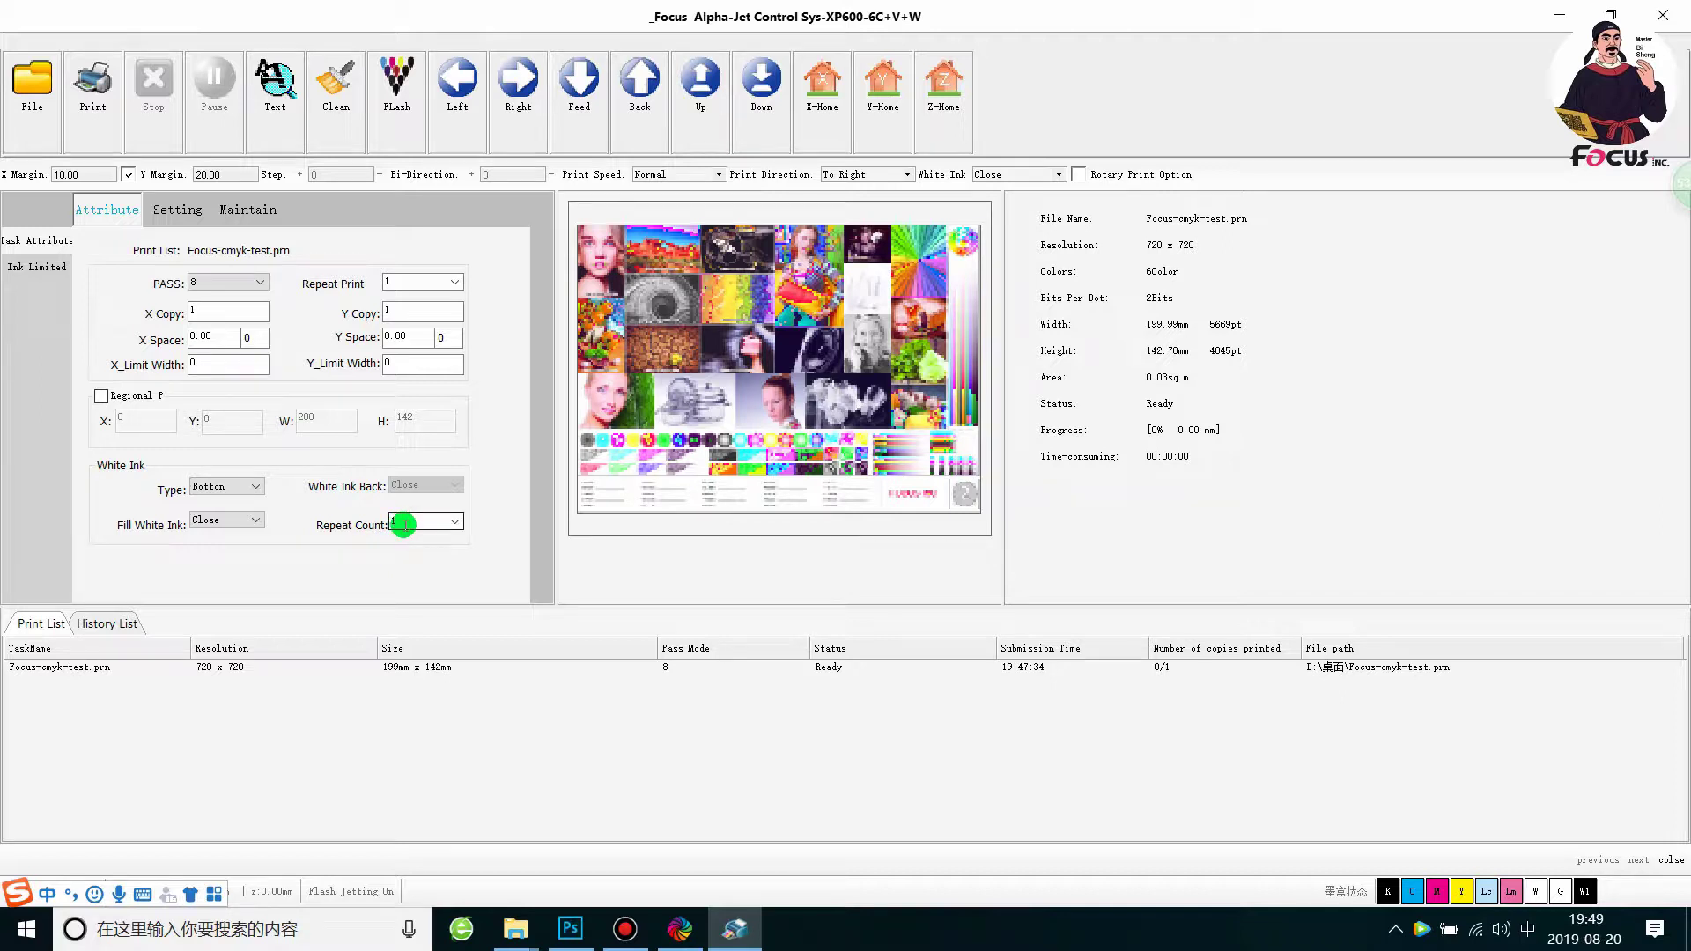
Step: Try ink limits of about 27% C, 24% M, 33% Y, 41% Lc and 51% Lm, then reset and disable them
left_click(36, 266)
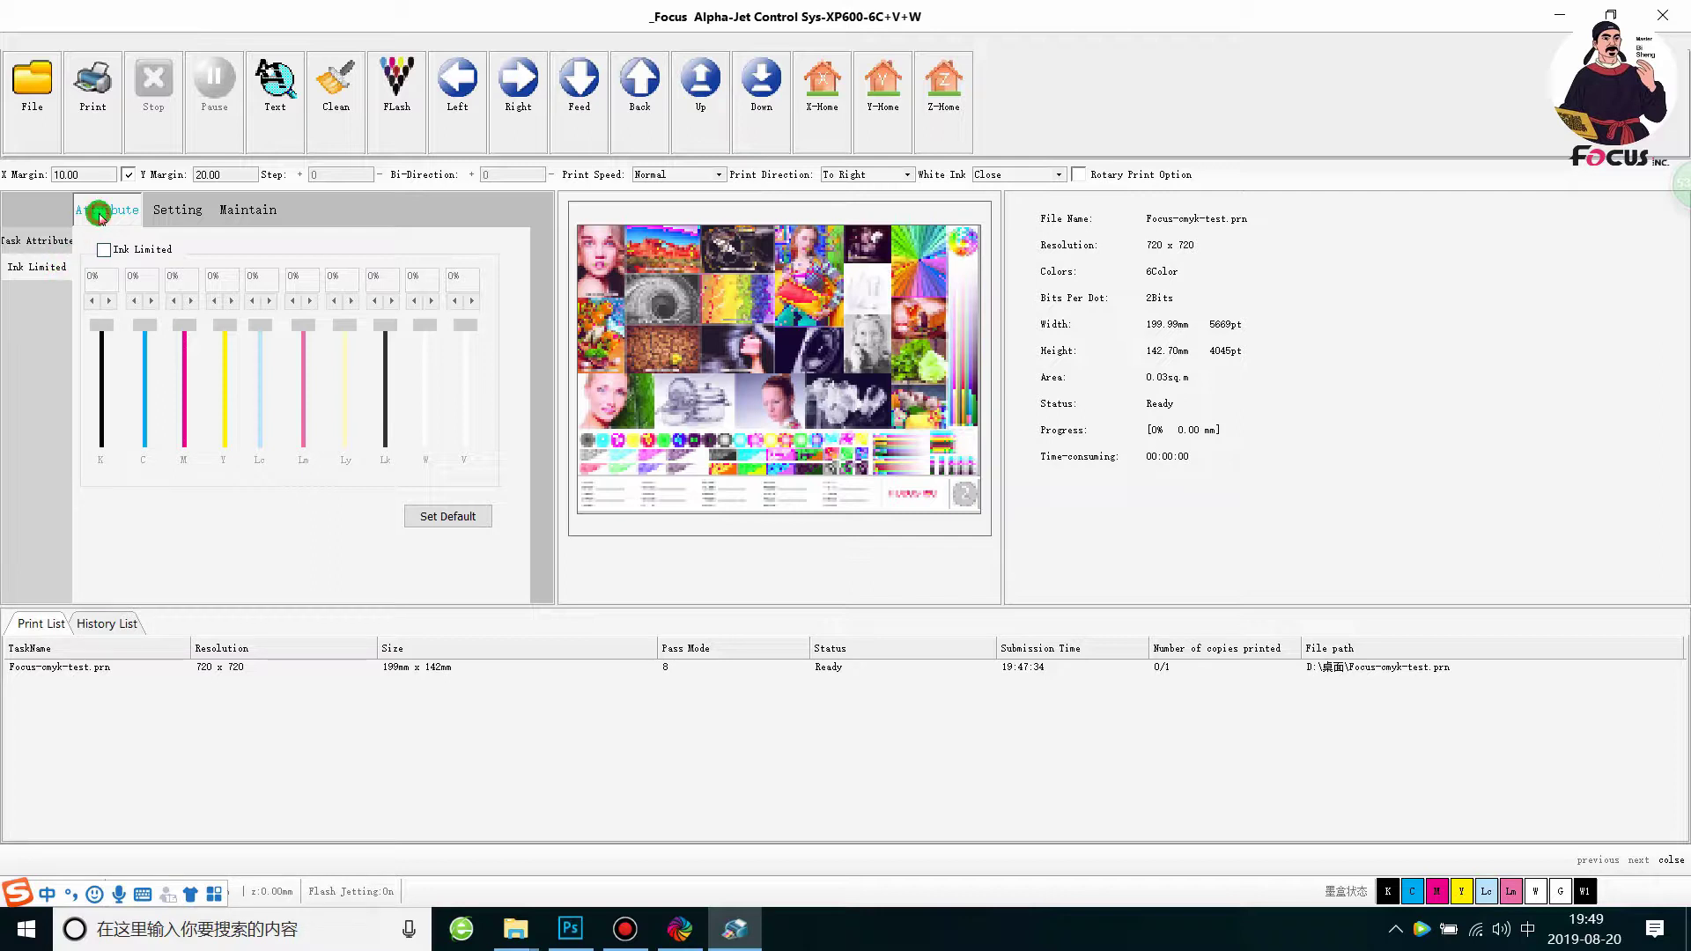
left_click(104, 250)
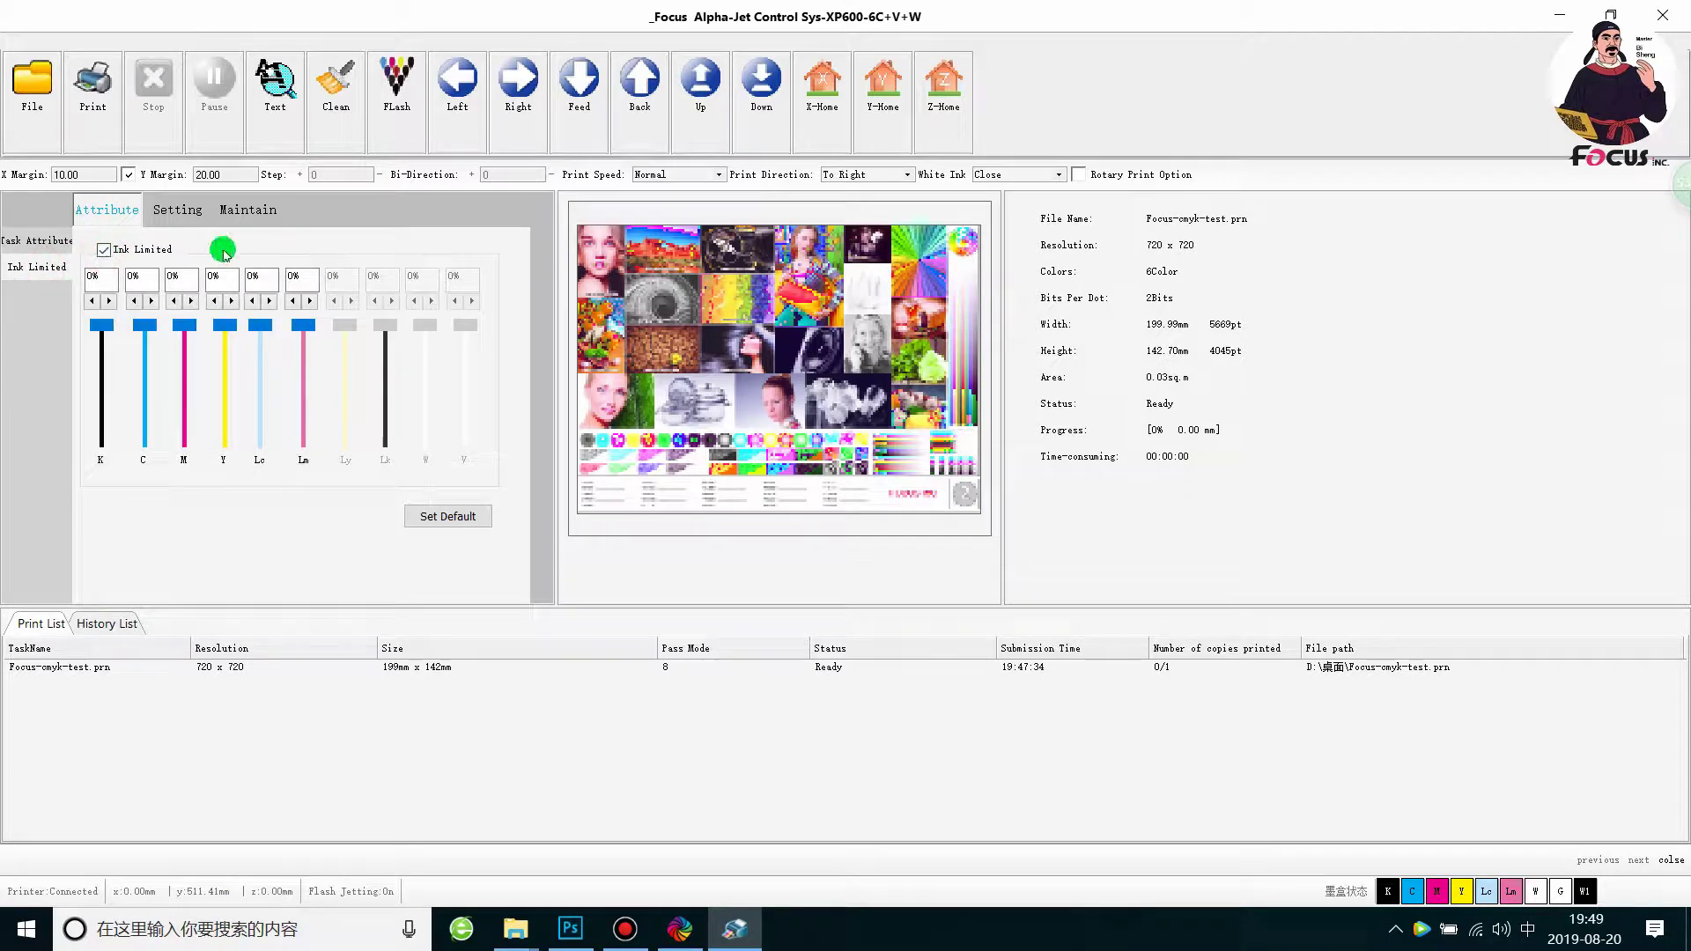
mouse_move(297, 331)
left_mouse_down()
mouse_move(303, 384)
mouse_move(144, 356)
left_mouse_up()
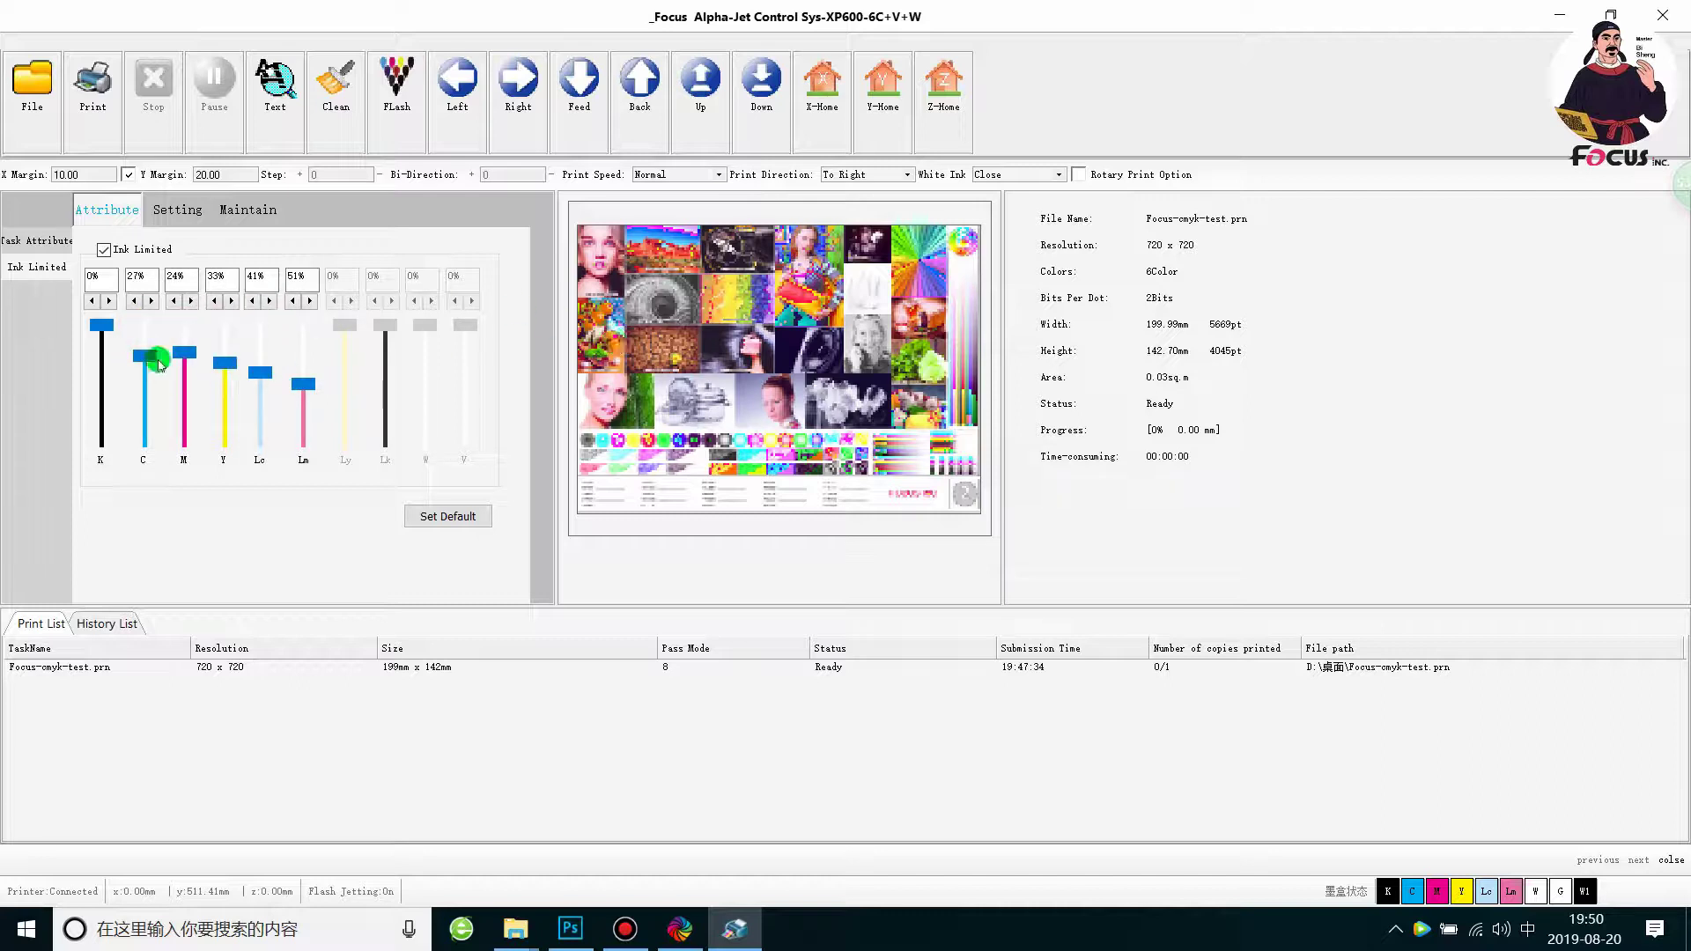
mouse_move(145, 356)
left_mouse_down()
mouse_move(145, 322)
mouse_move(183, 322)
mouse_move(225, 356)
mouse_move(227, 304)
left_mouse_up()
left_click_drag(258, 373, 259, 324)
left_click_drag(302, 380, 327, 305)
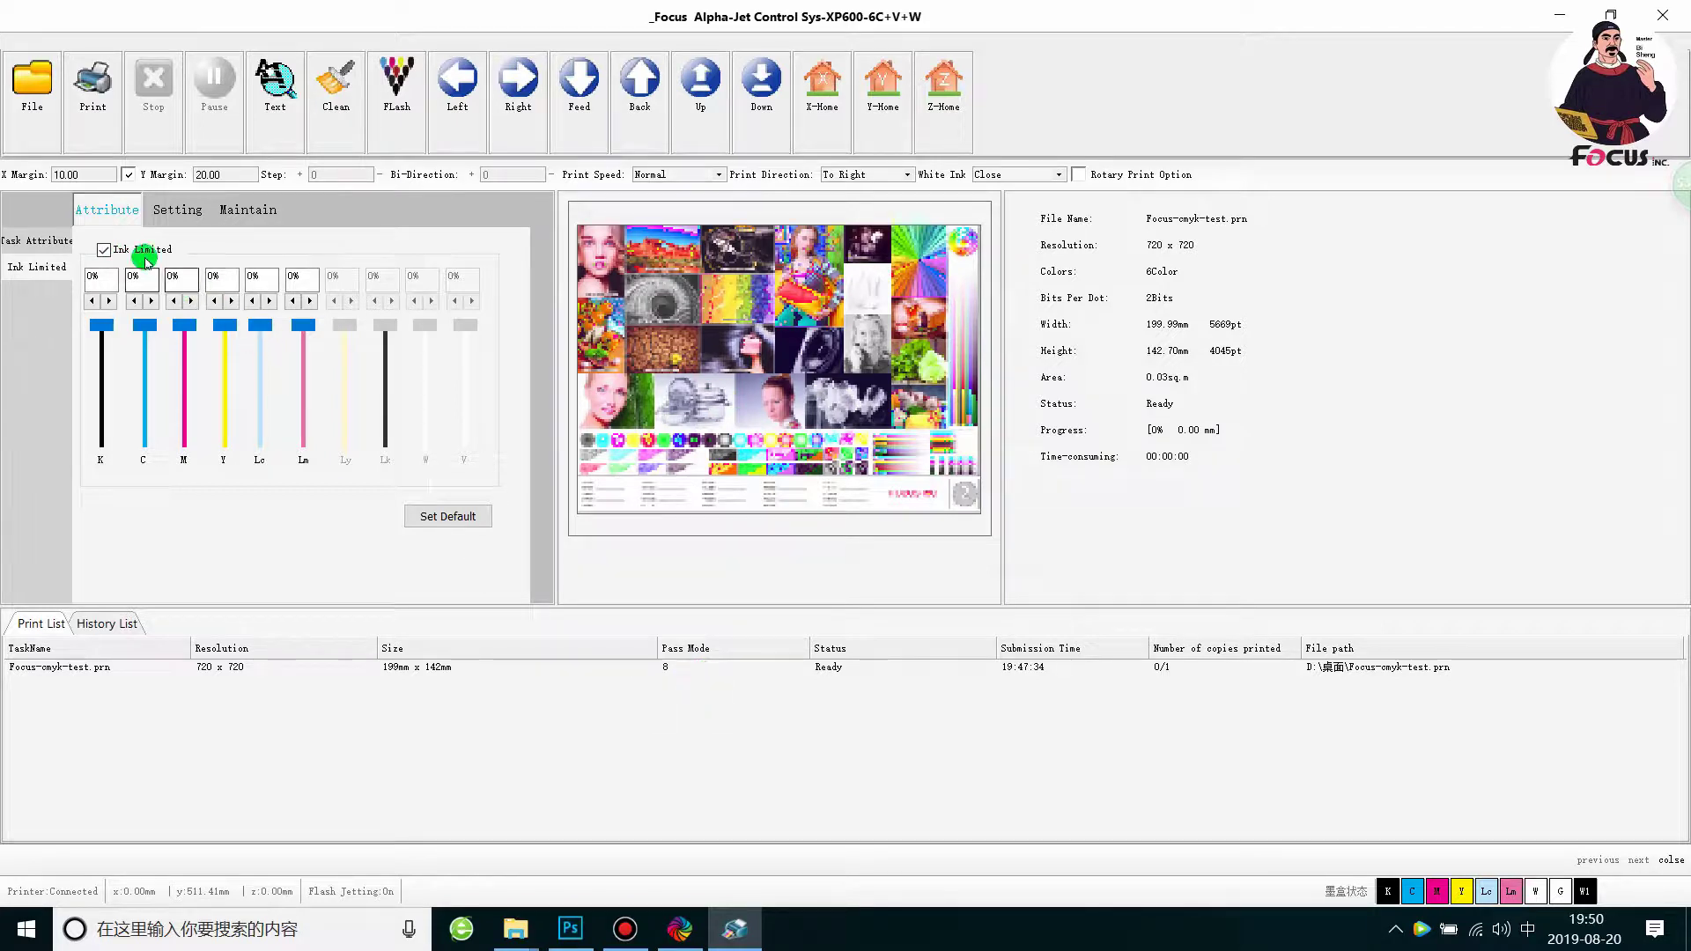
left_click(104, 250)
Step: Try a lower Eclosion percentage in the printing parameters and restore it to 100%
left_click(173, 211)
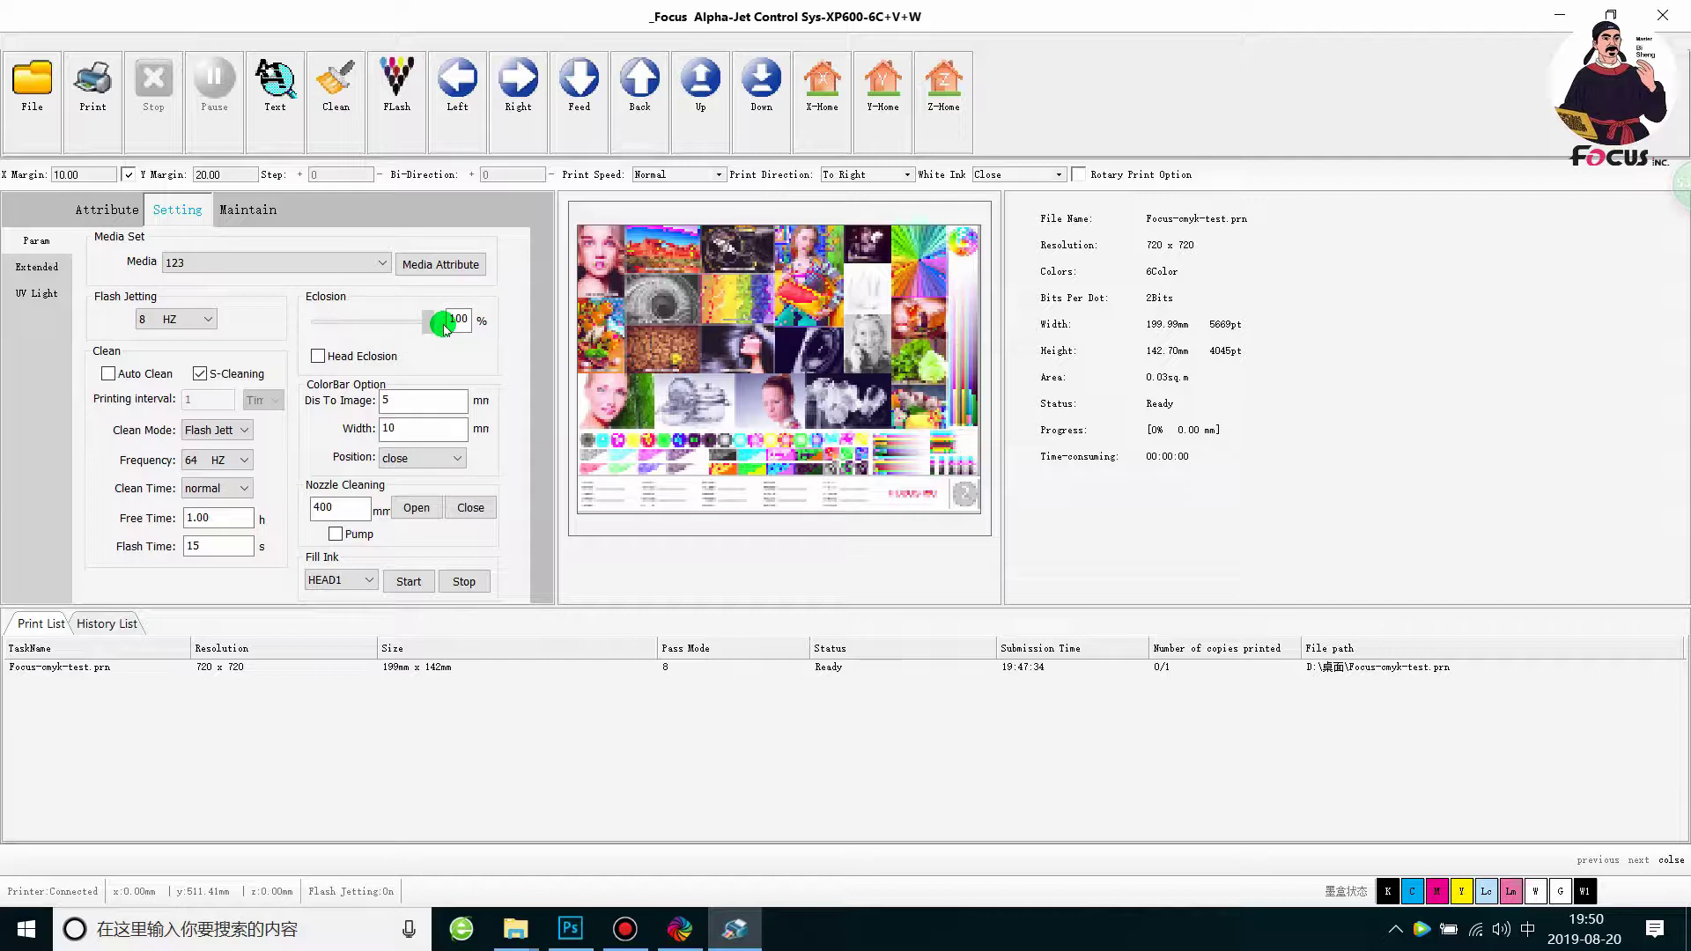
left_click_drag(443, 330, 395, 330)
left_click(394, 325)
left_click_drag(396, 331, 420, 335)
left_click_drag(417, 335, 443, 336)
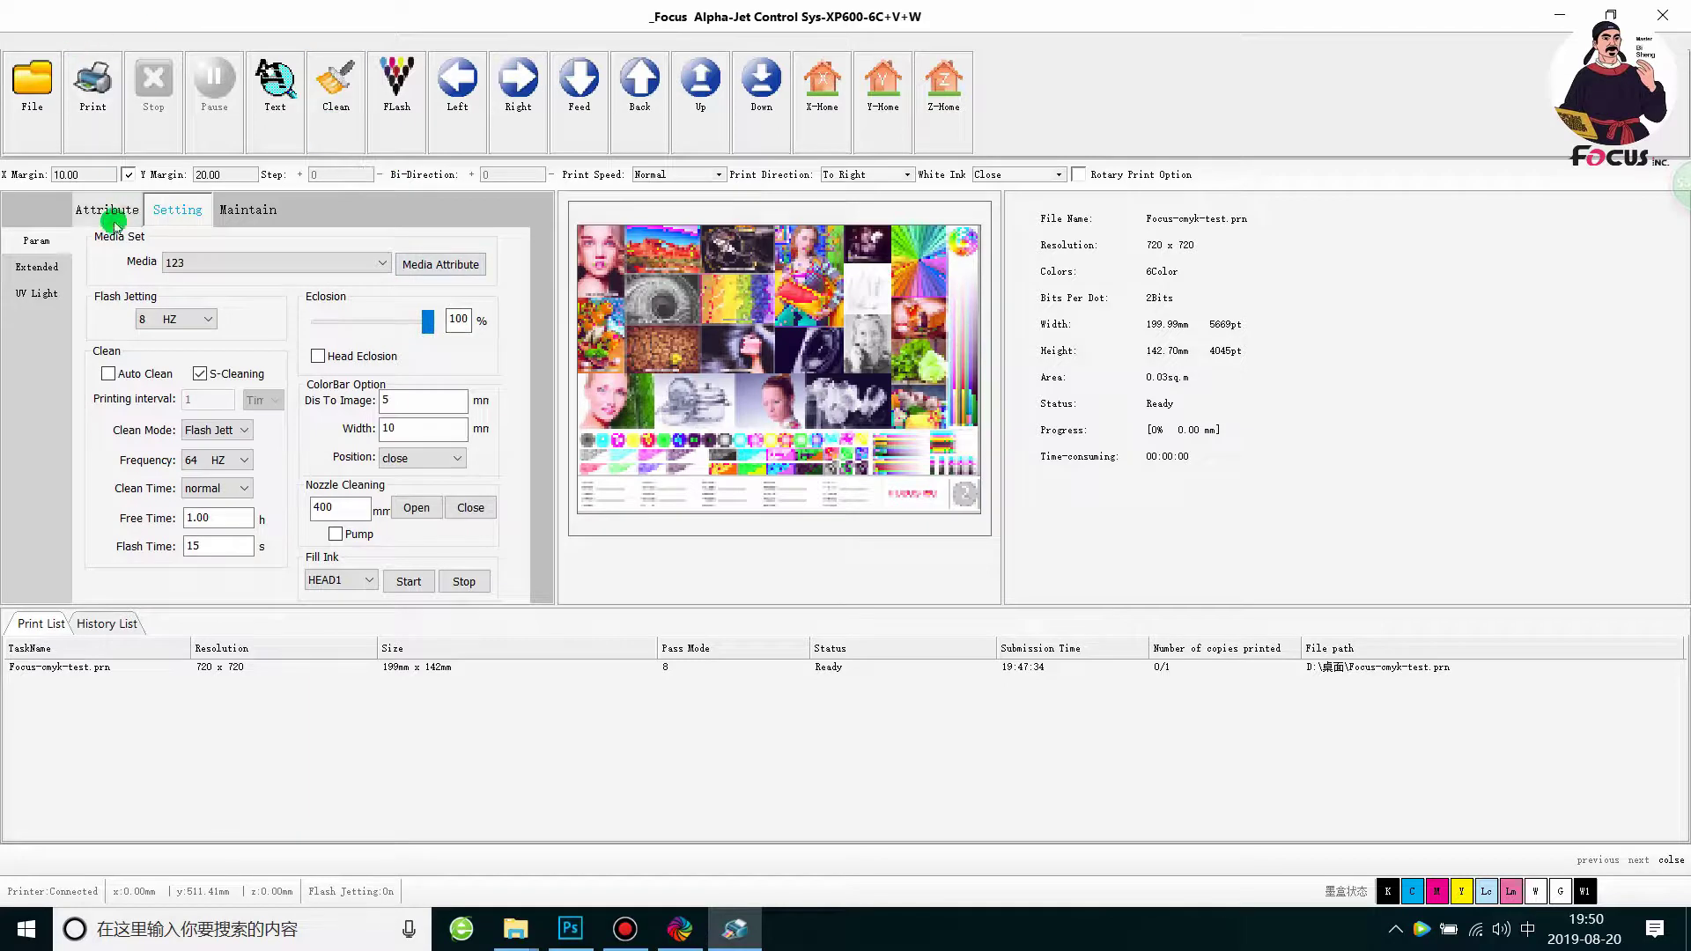
Step: Go over the extended head distance settings and the UV light settings, and return to the general parameters
left_click(36, 266)
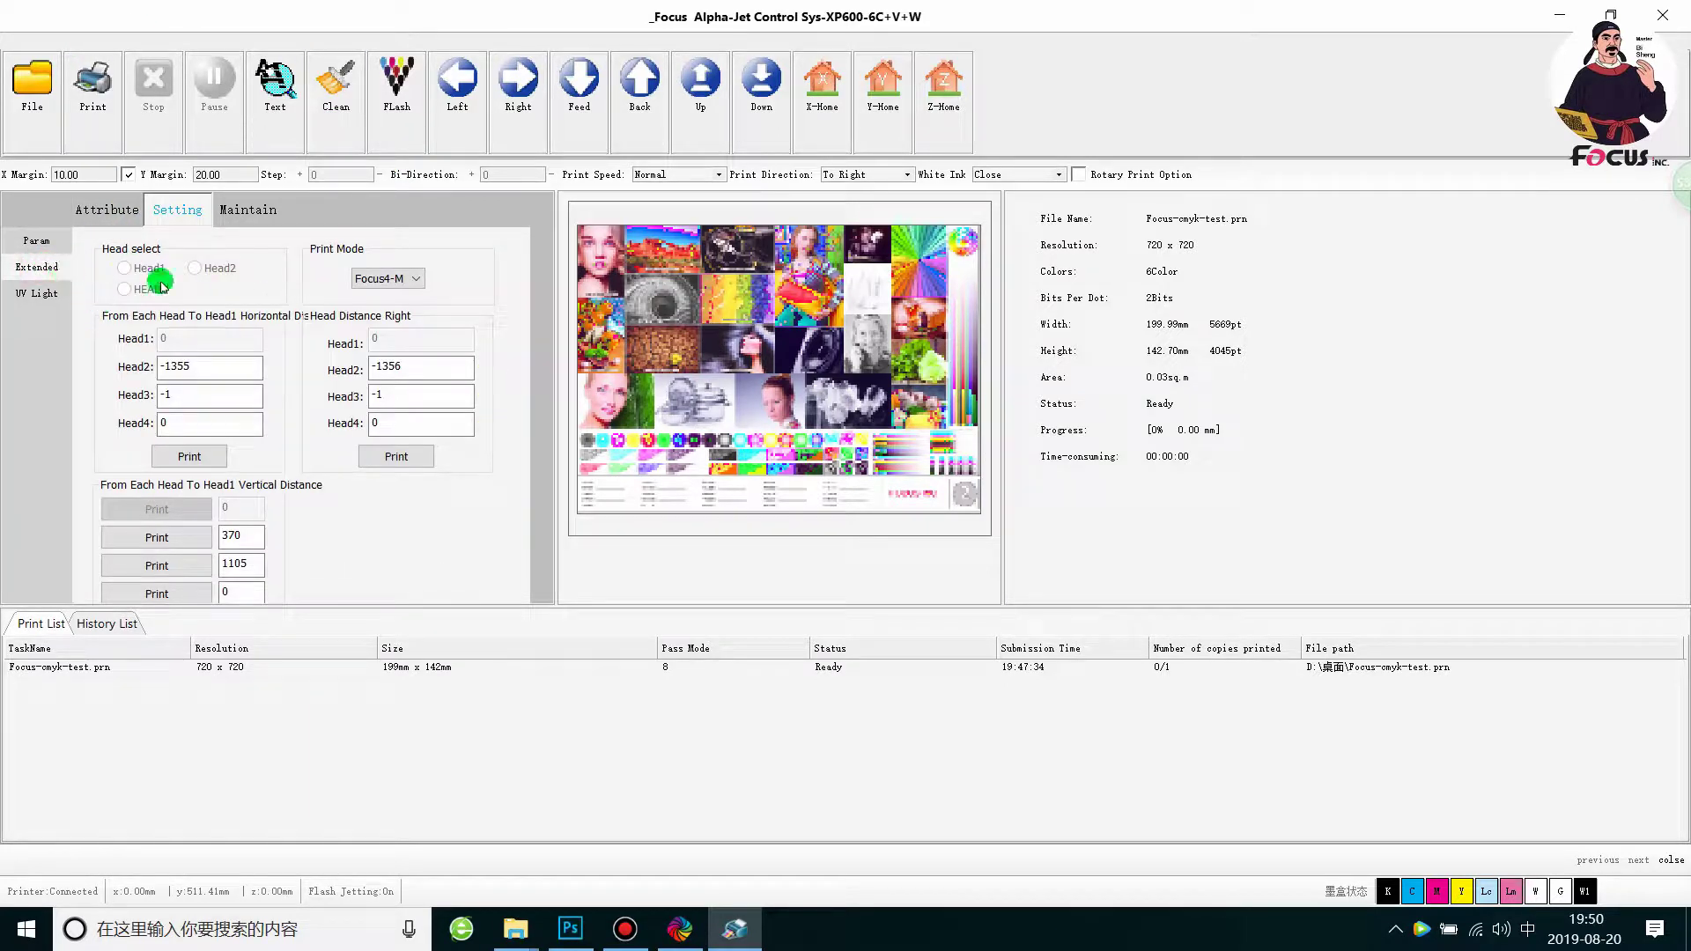
left_click(44, 299)
left_click(170, 499)
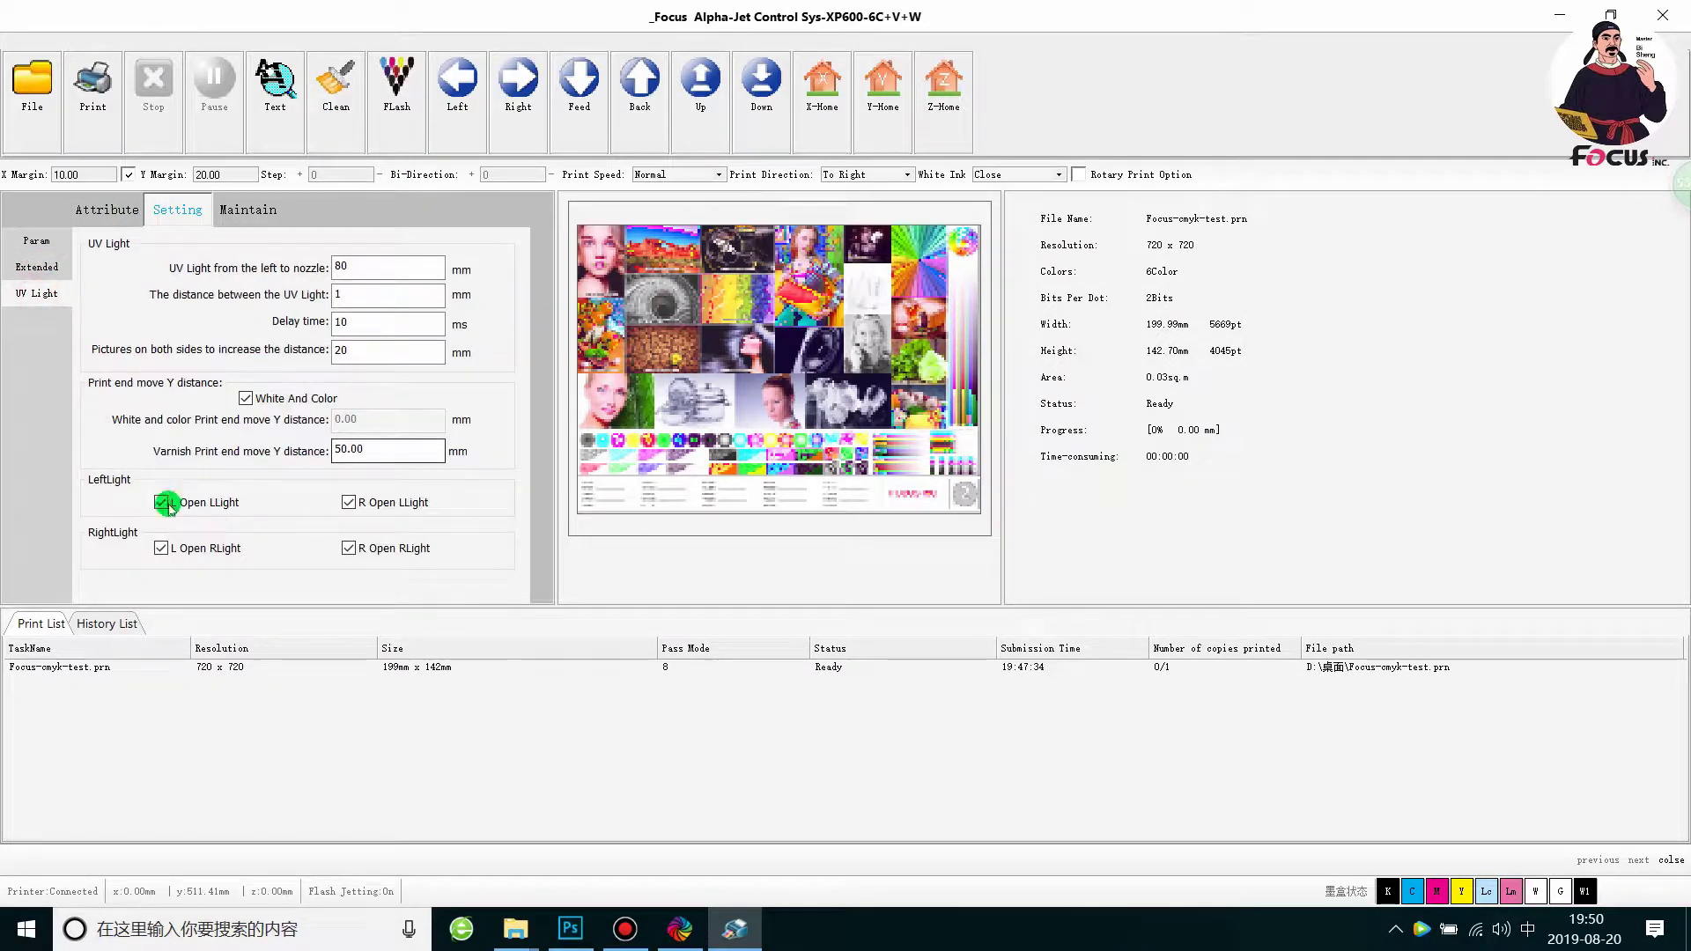
left_click(33, 256)
left_click(35, 241)
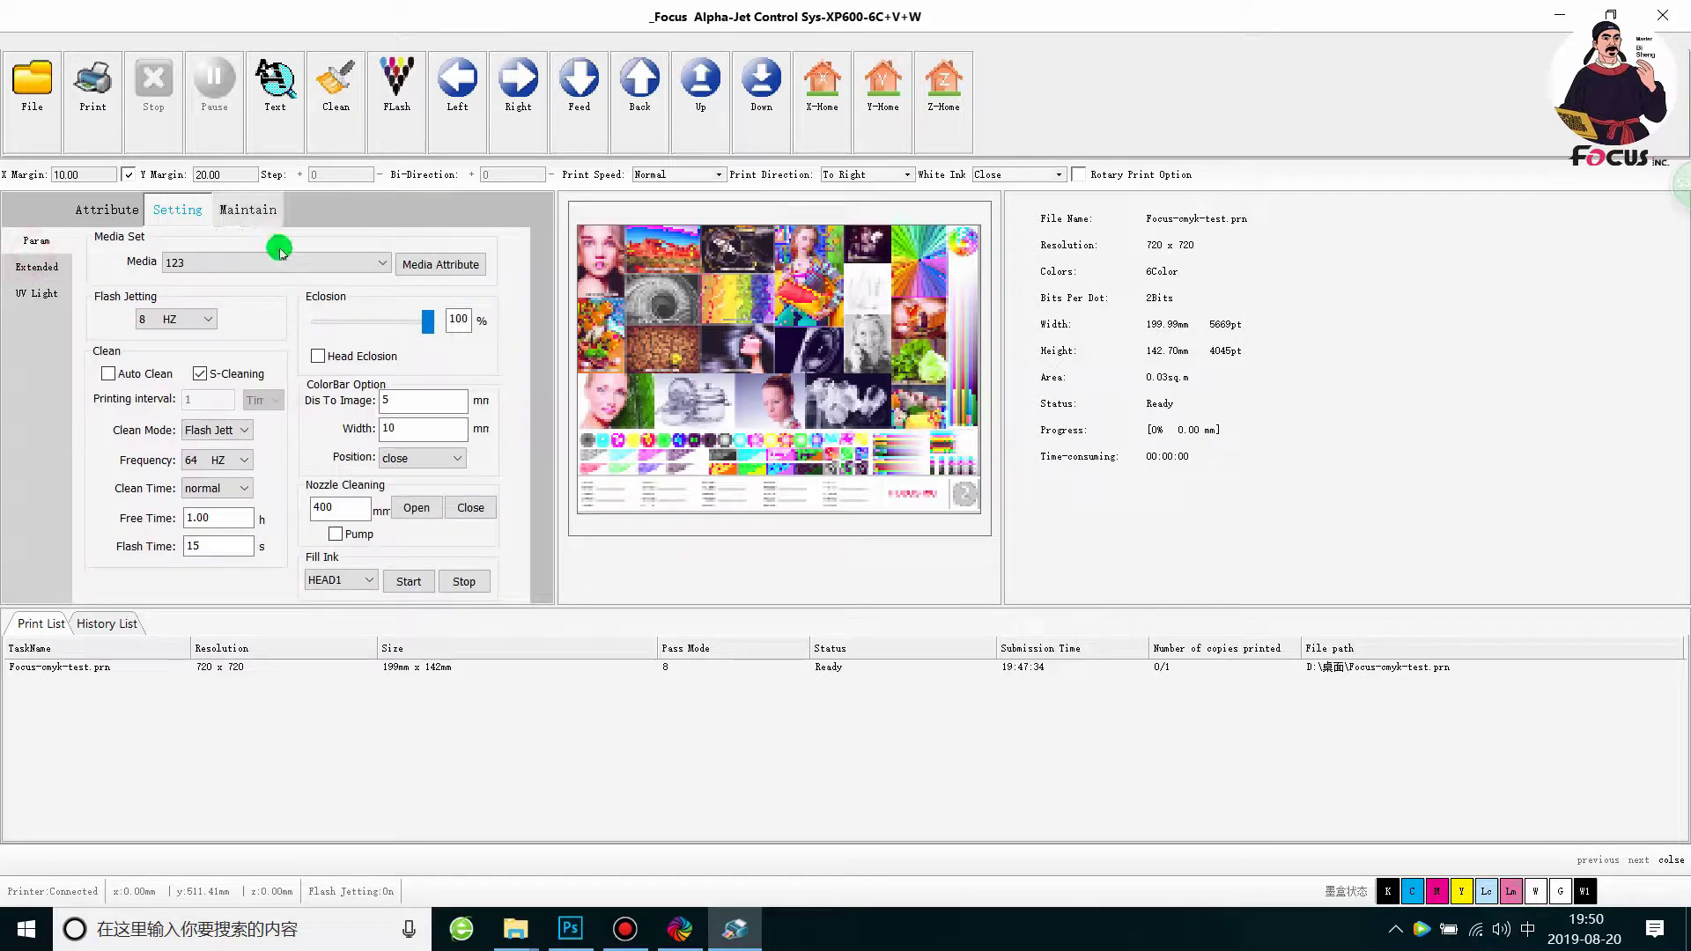
Step: Go over the maintenance pages for voltage, calibration and nozzle adjustment
left_click(248, 210)
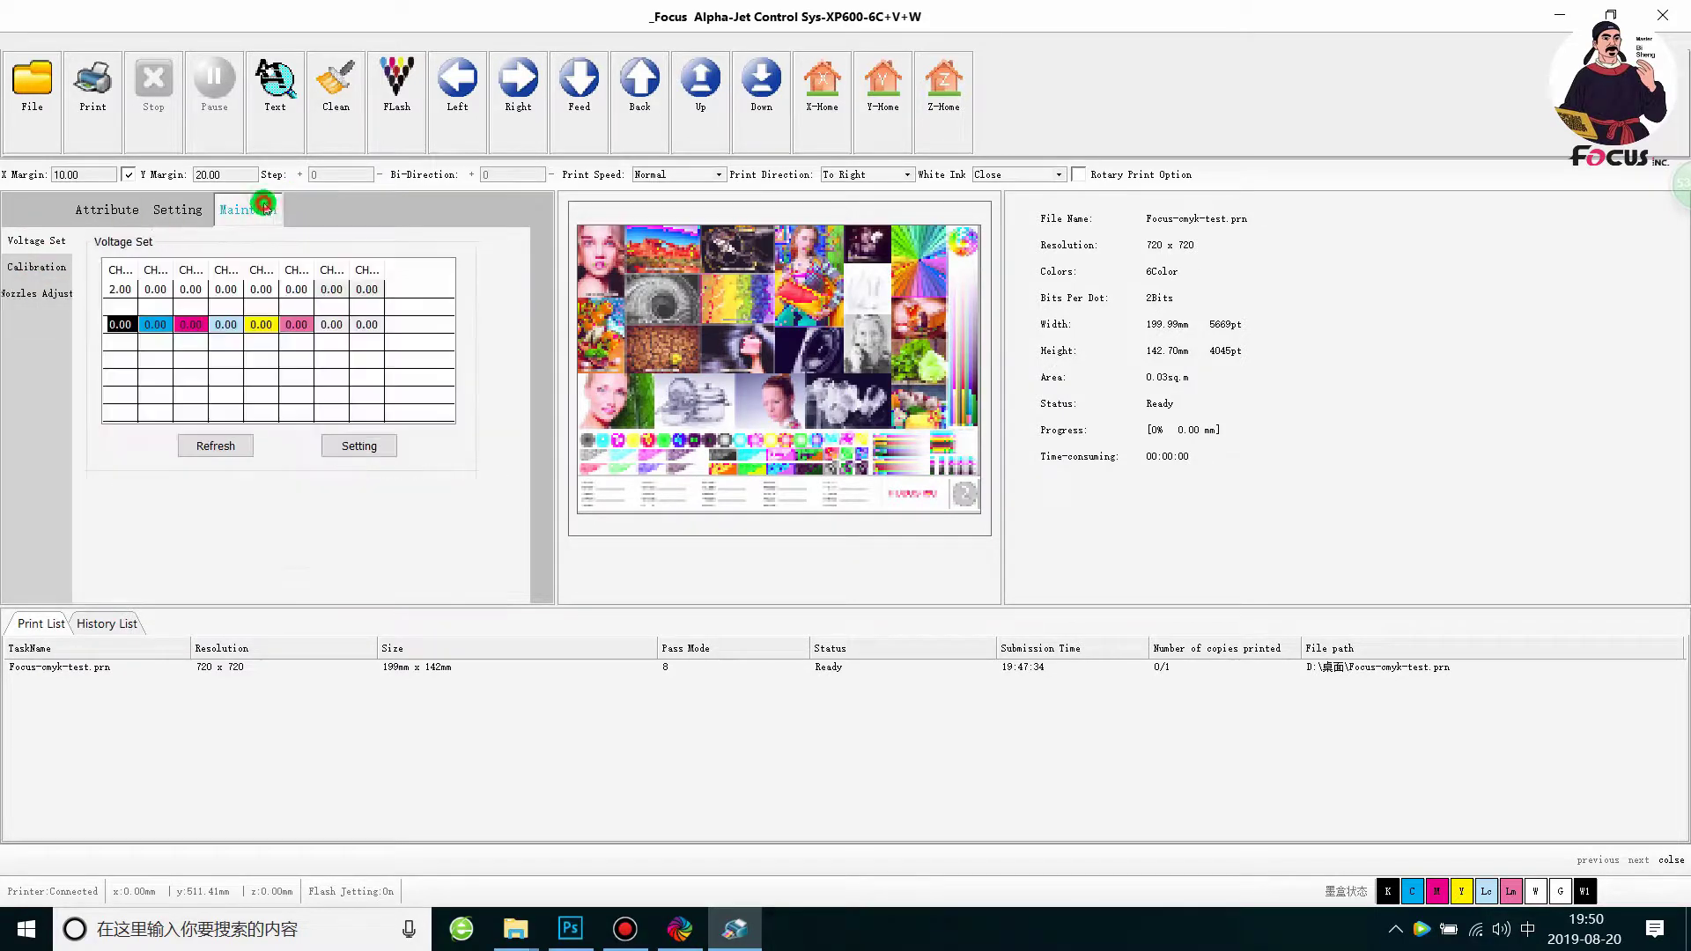
left_click(44, 302)
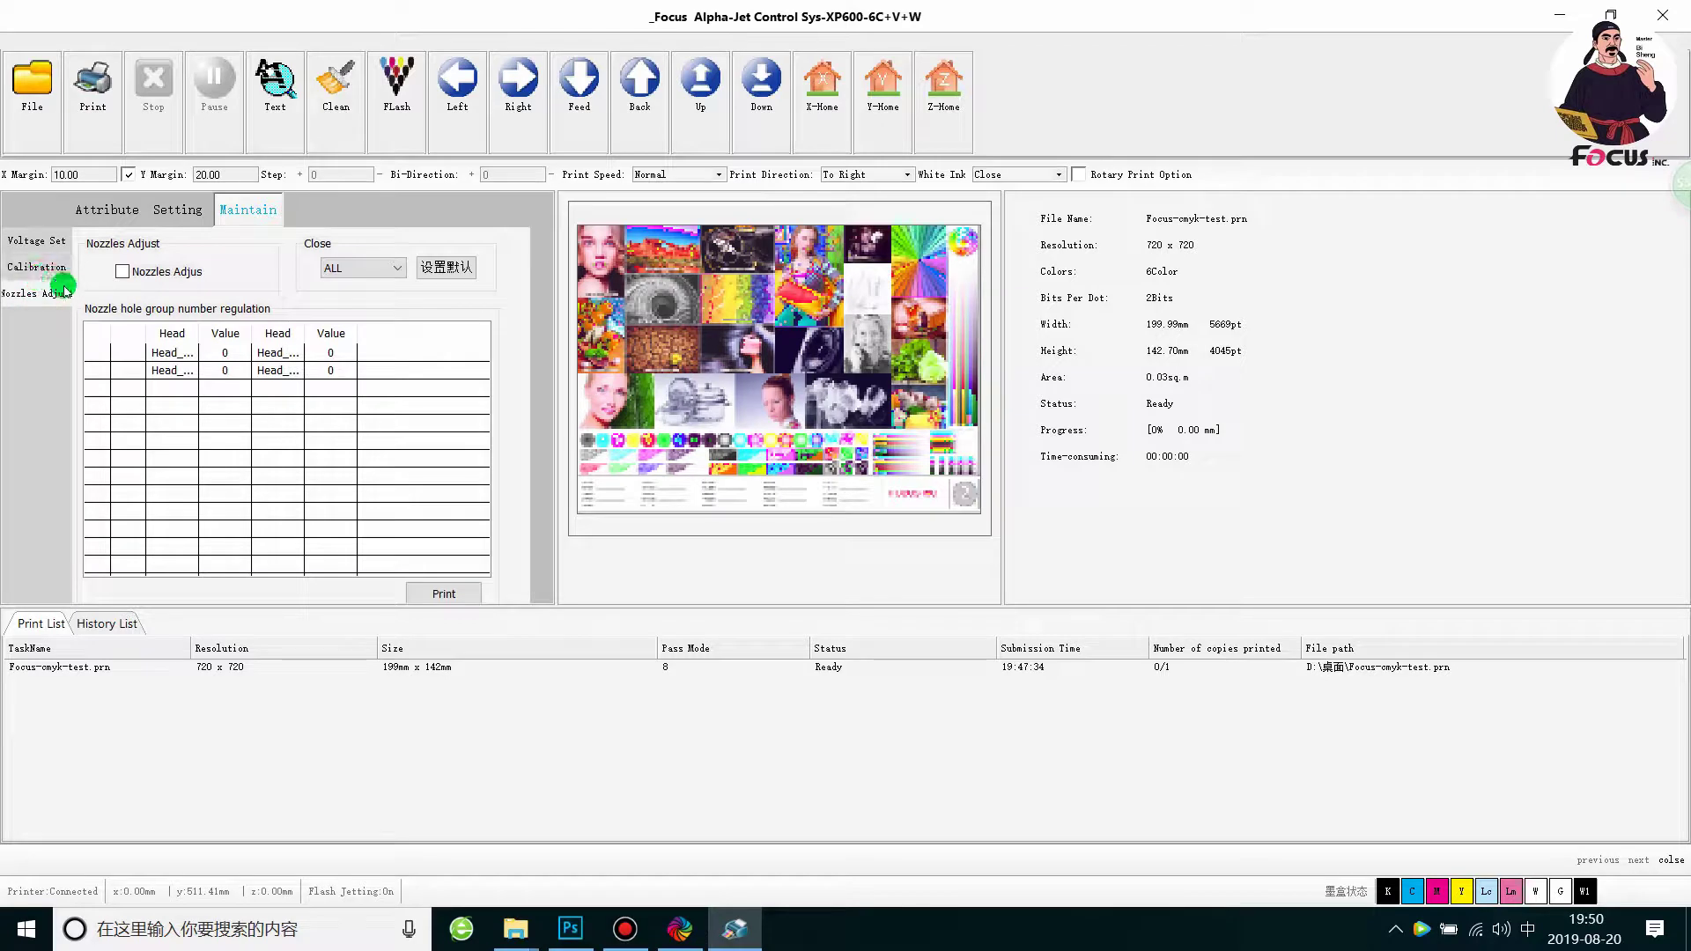
left_click(44, 263)
left_click(40, 293)
left_click(40, 267)
left_click(35, 240)
Step: Return to the task attributes, choose Normal as the print speed, and check the print direction and X margin
left_click(108, 212)
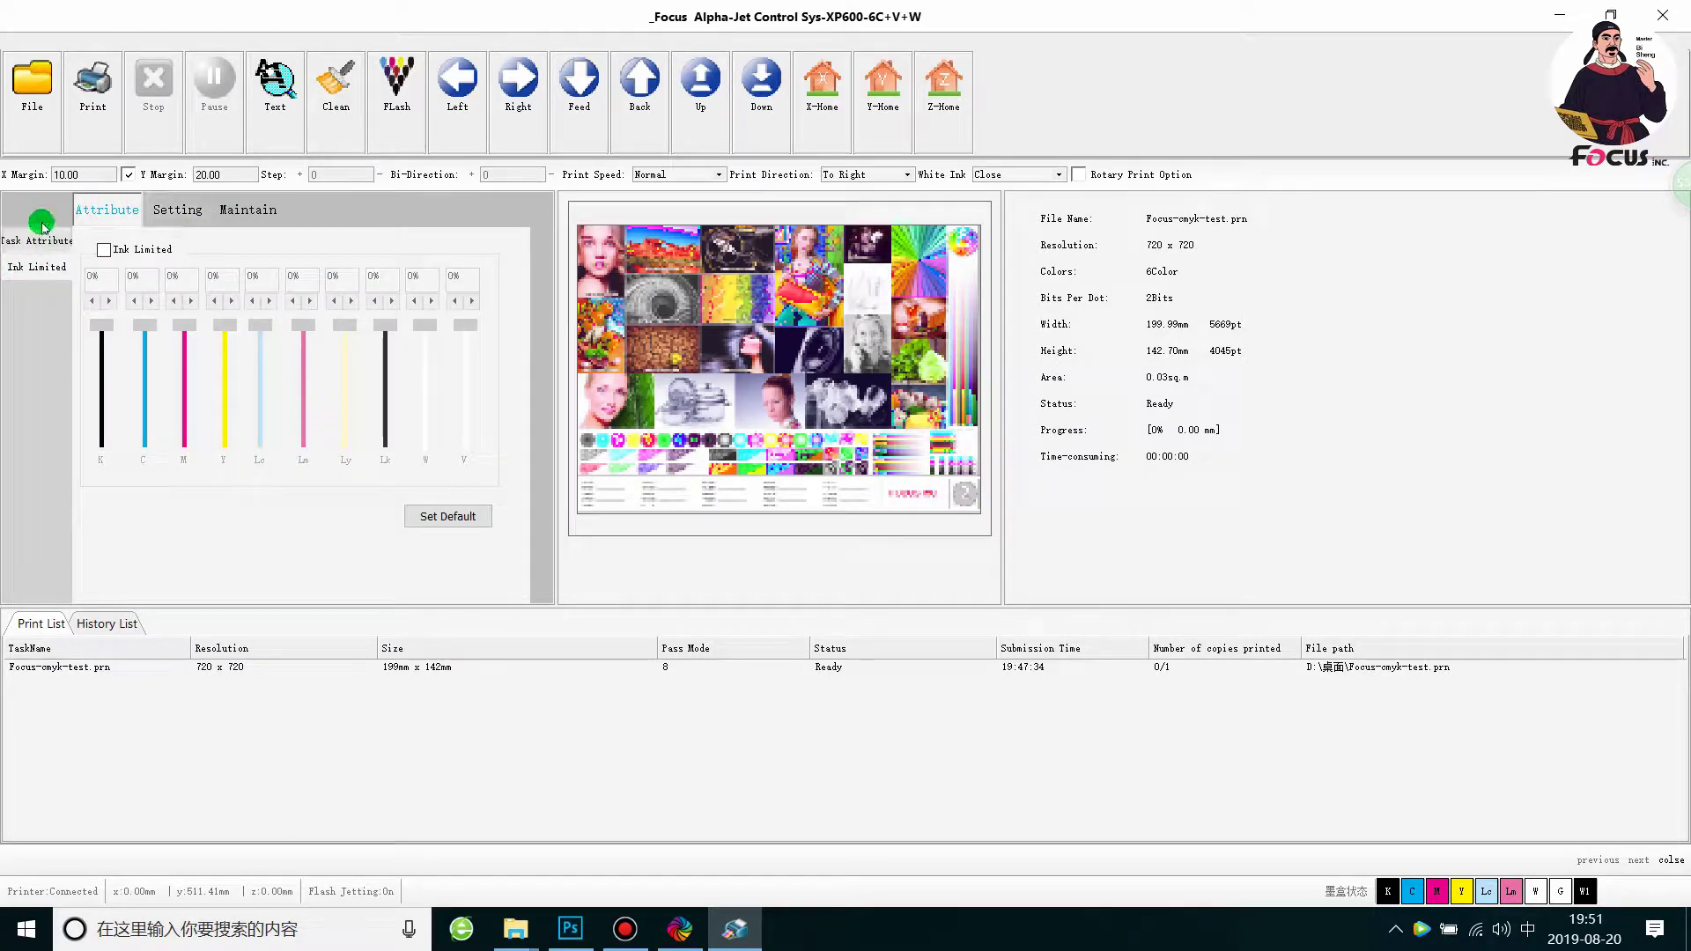
left_click(44, 245)
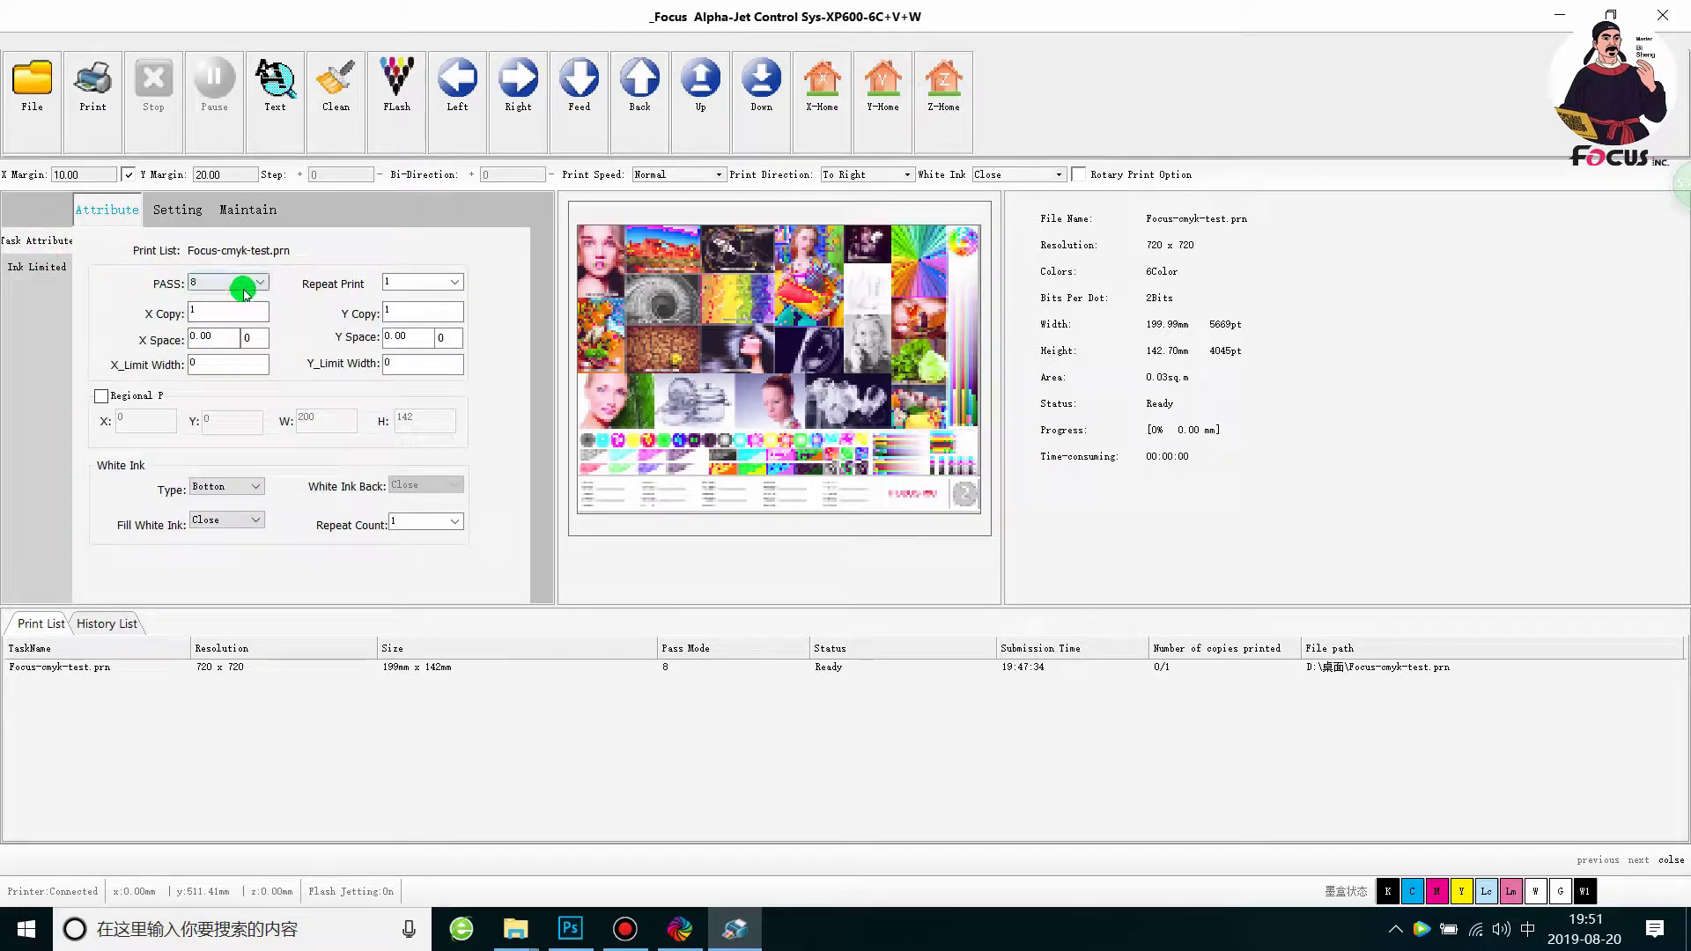
left_click(705, 174)
left_click(673, 189)
left_click(867, 174)
left_click(860, 174)
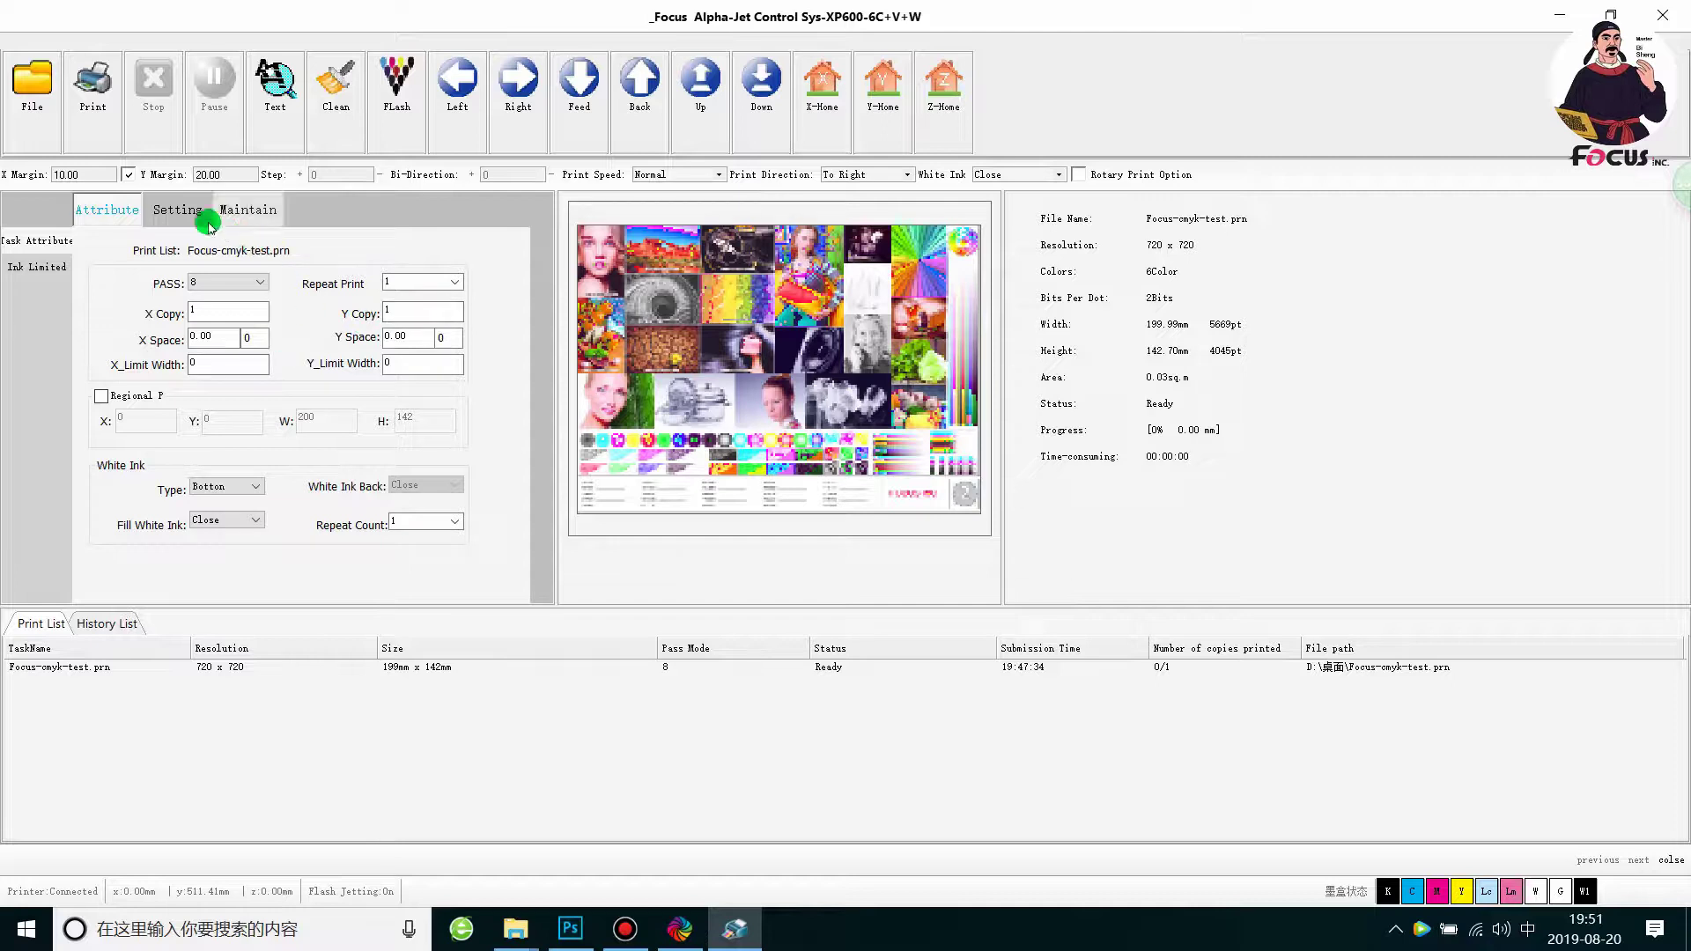
double_click(65, 176)
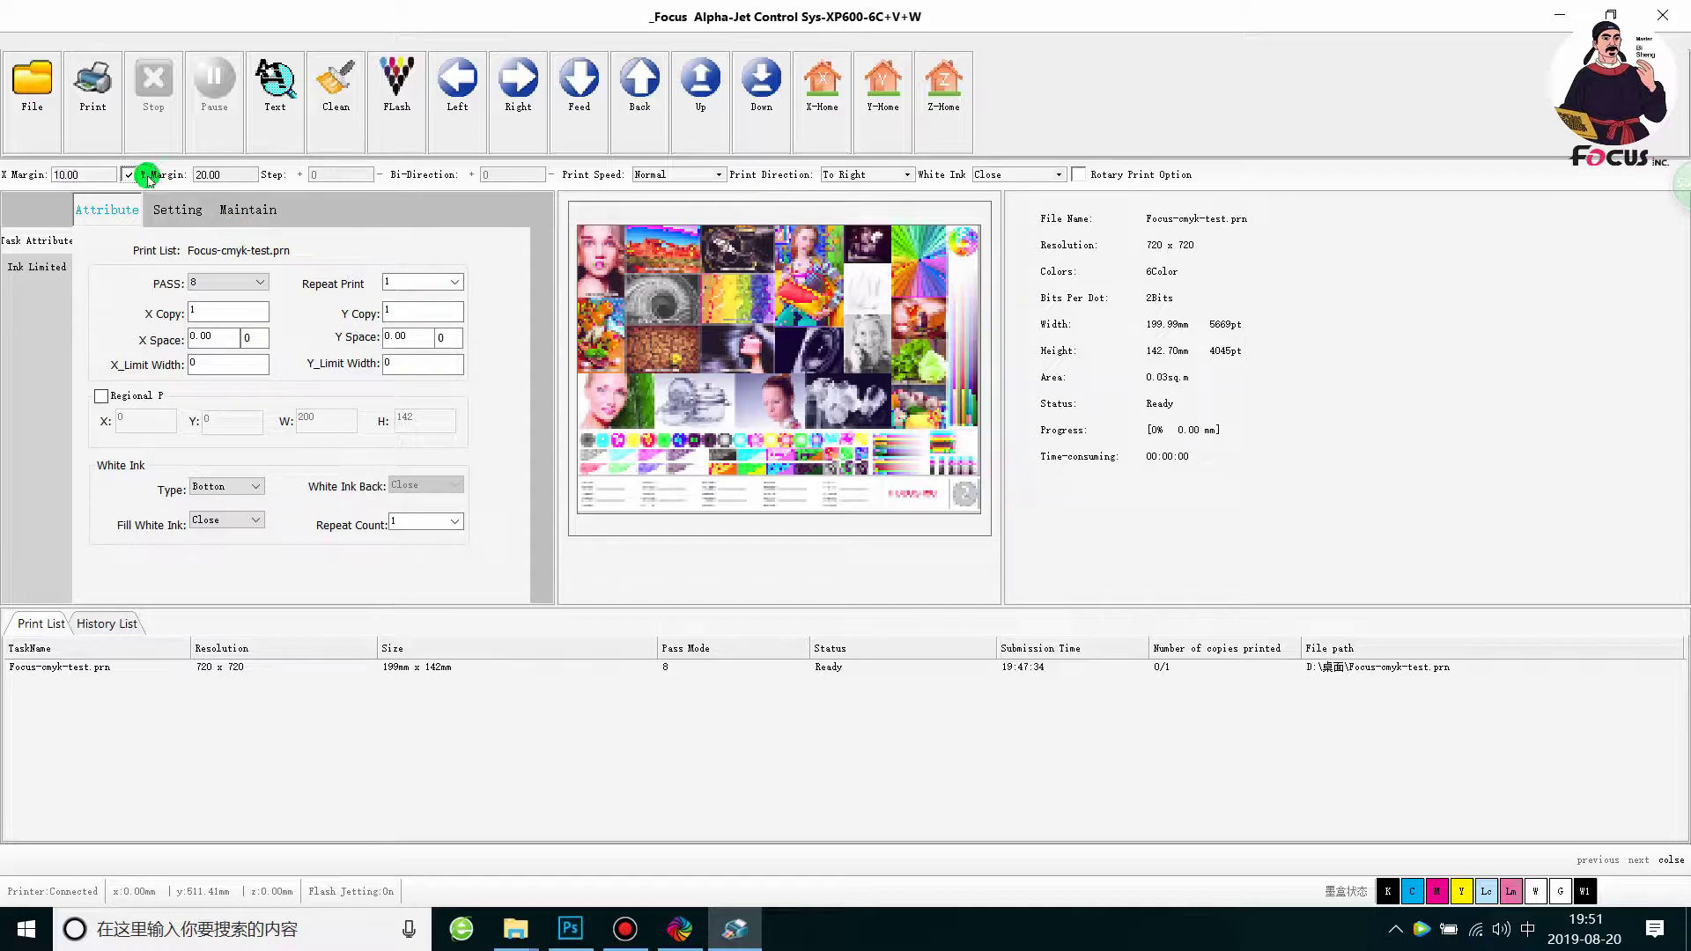
Step: Start printing the Focus-cmyk-test.prn task from the print list
left_click(395, 669)
right_click(395, 669)
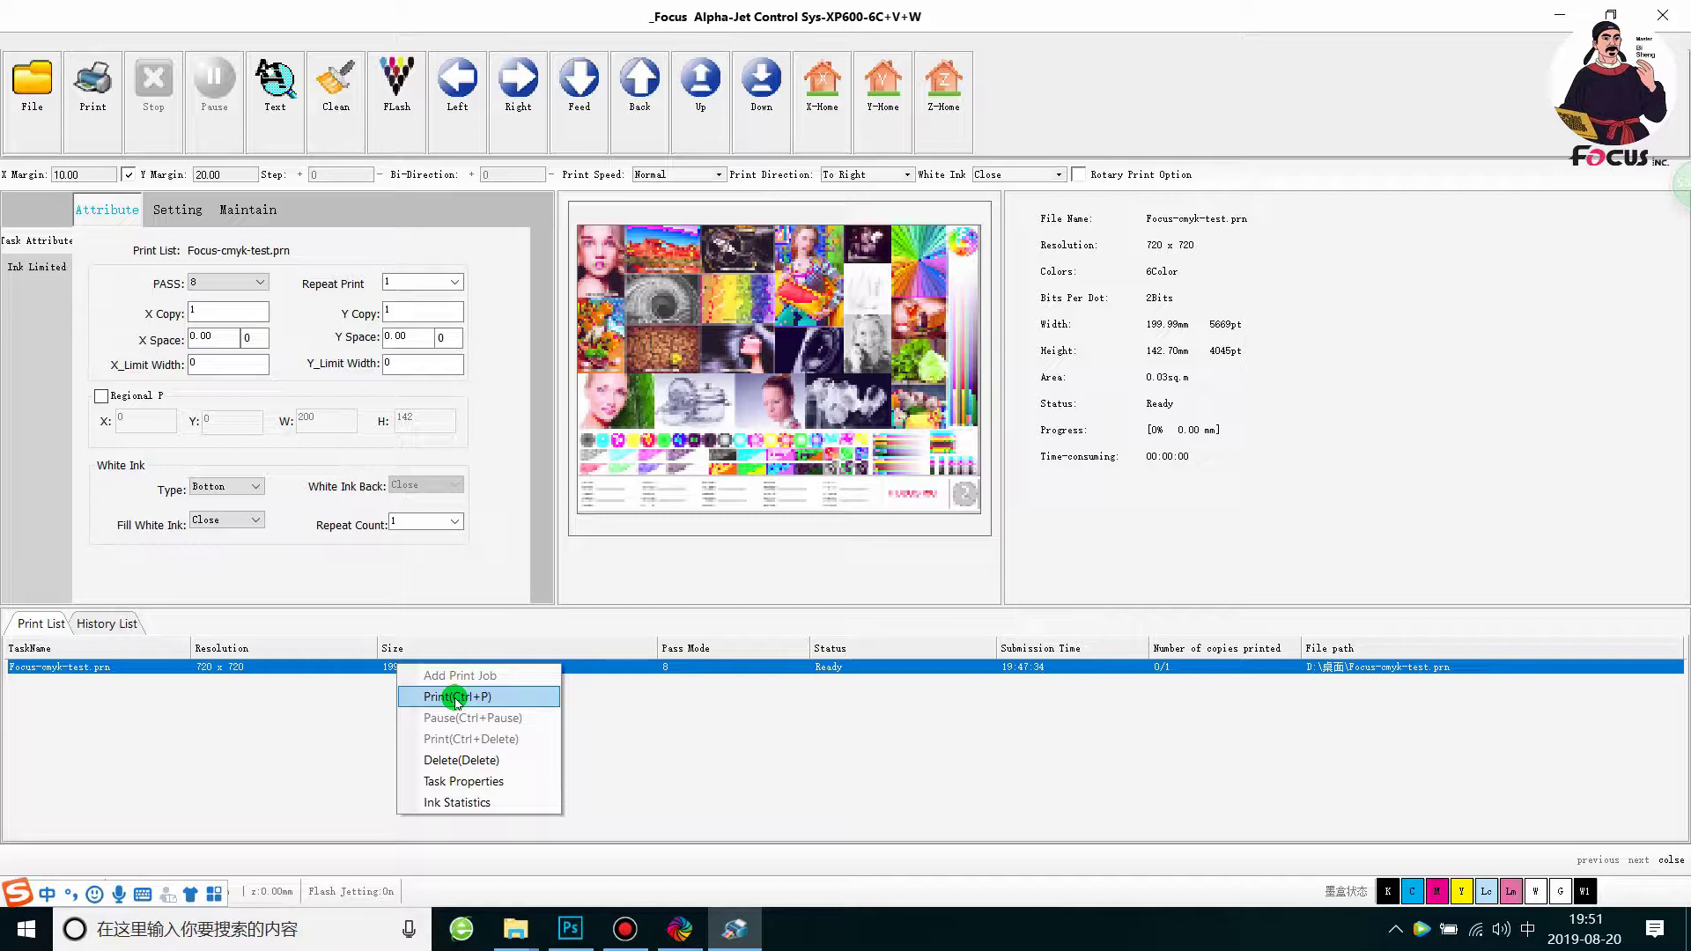
left_click(455, 697)
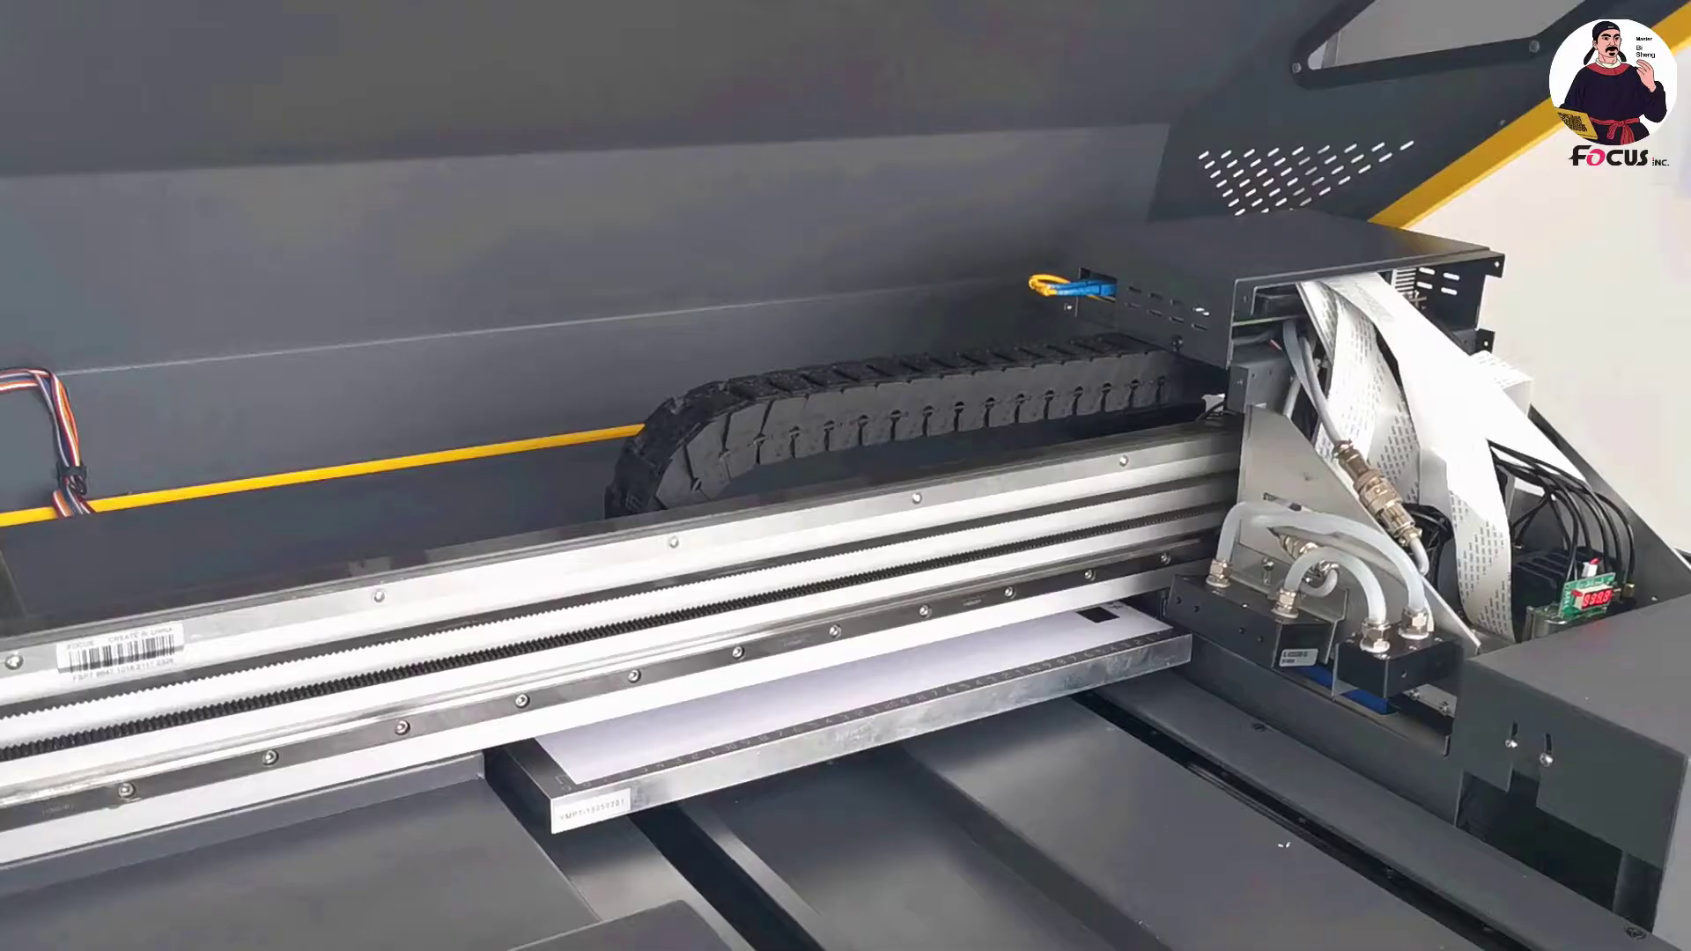